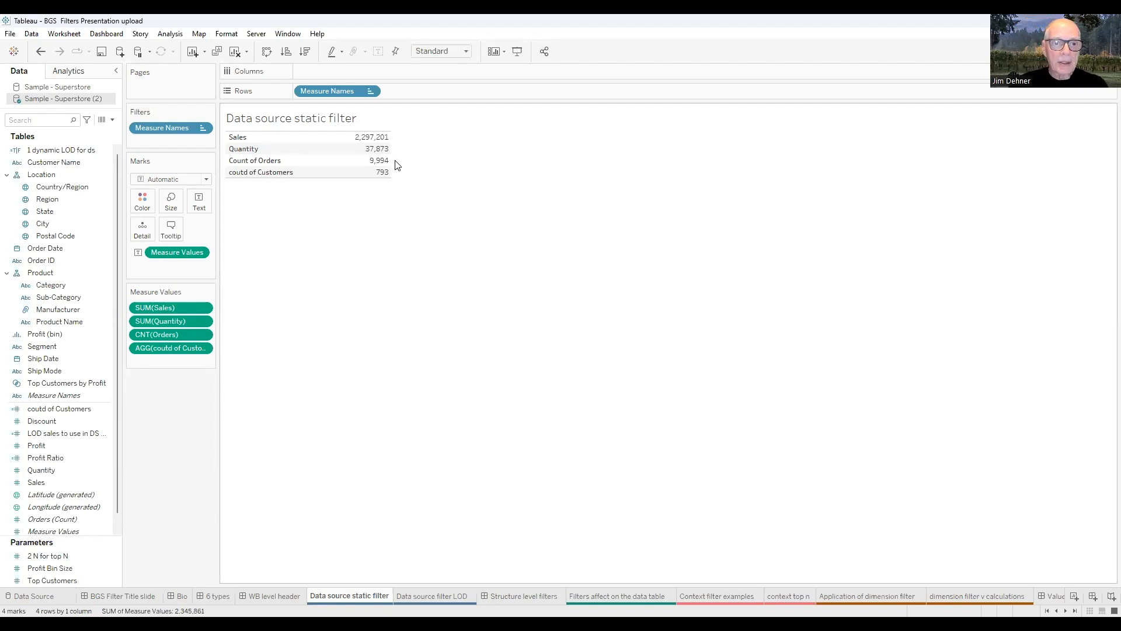
Add a Sample - Superstore (2) data source filter keeping only Furniture in Category, leaving 2,121 rows.
mouse_move(390, 143)
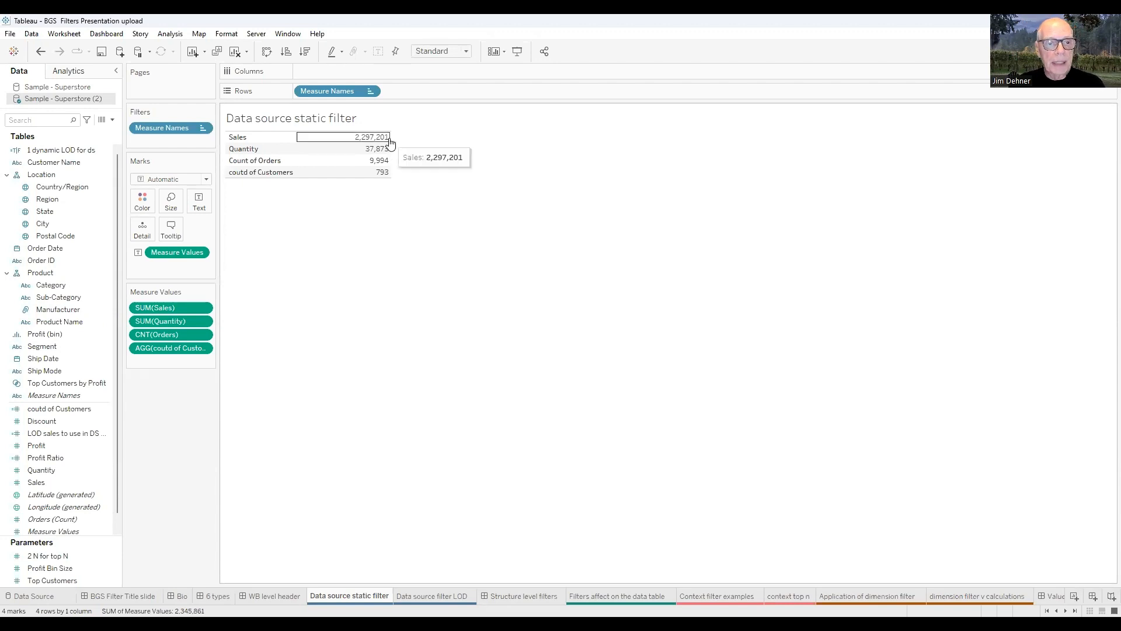
mouse_move(390, 169)
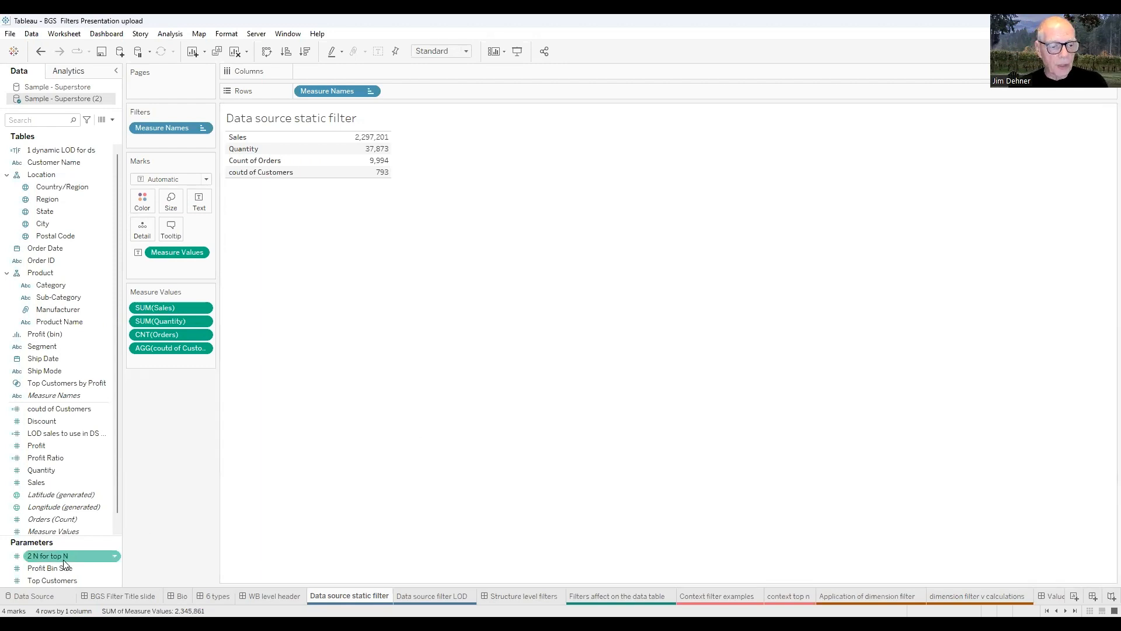
left_click(34, 595)
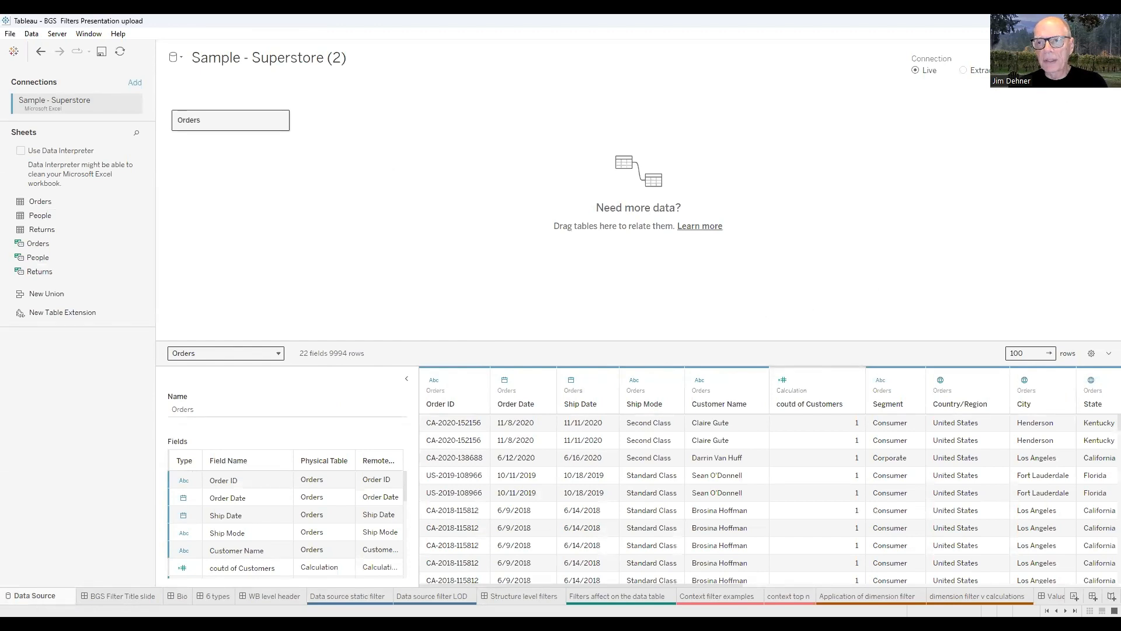
left_click(1064, 94)
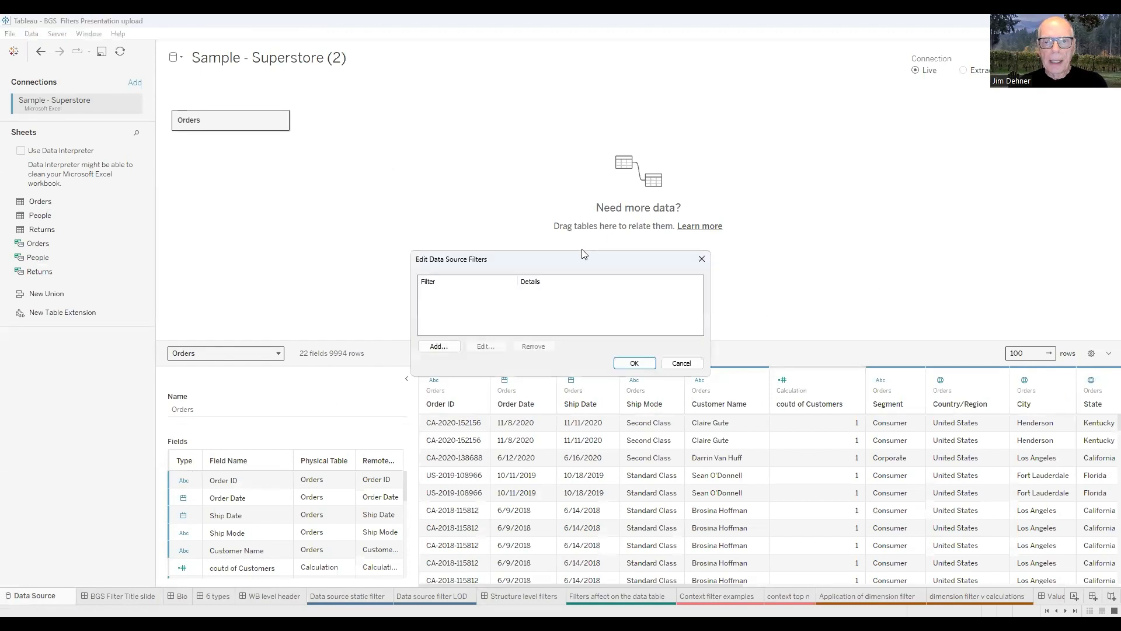
left_click(445, 234)
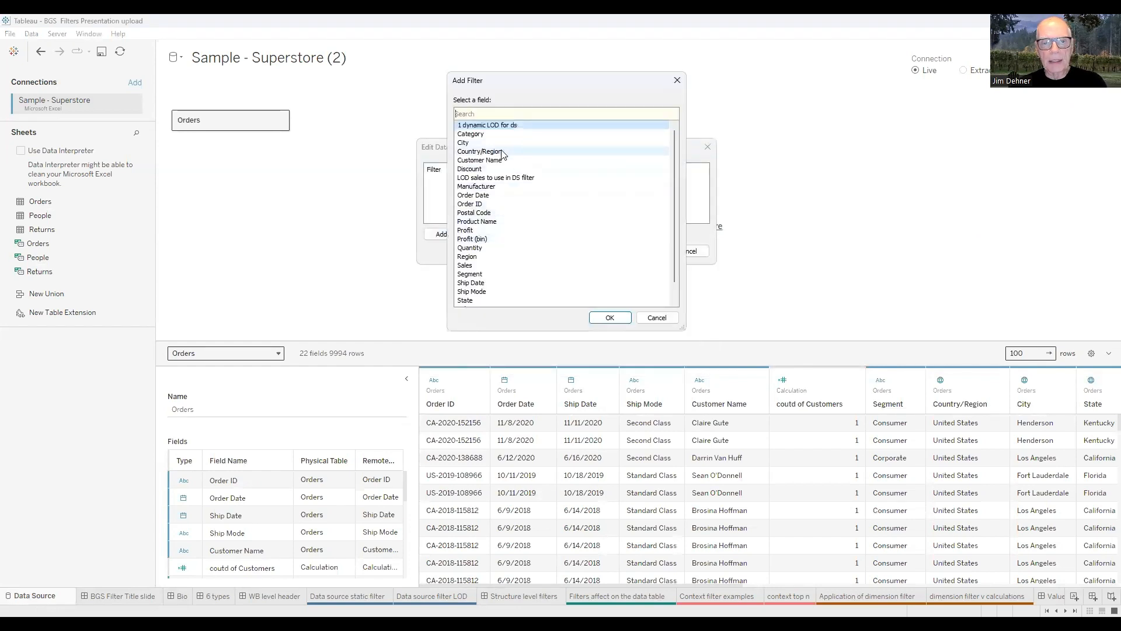
left_click(469, 135)
left_click(610, 322)
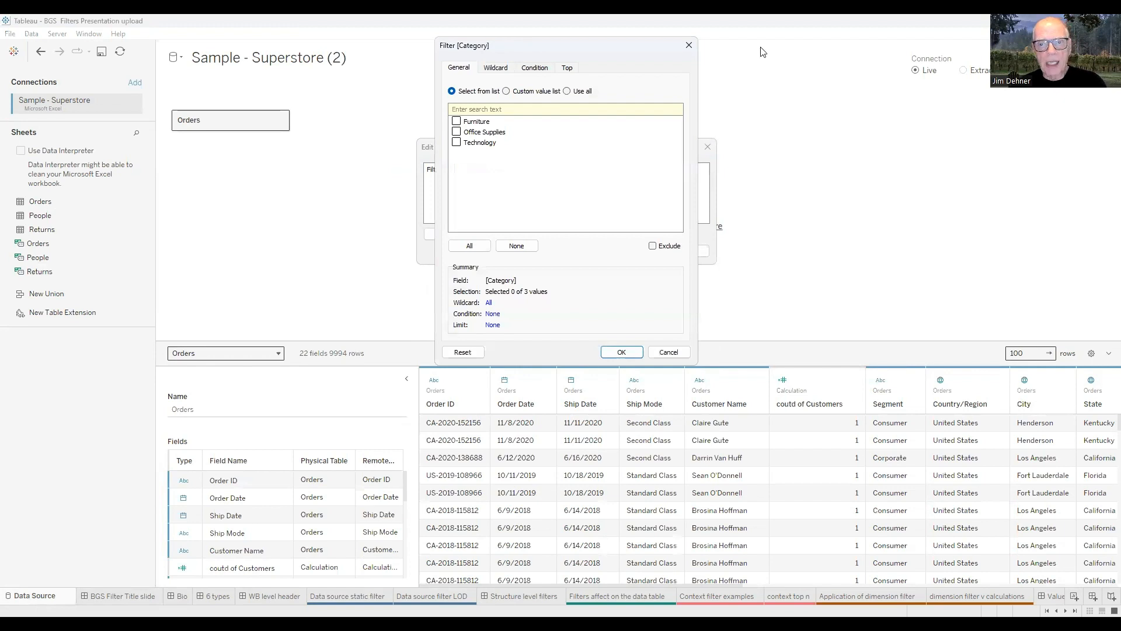
left_click_drag(525, 51, 795, 51)
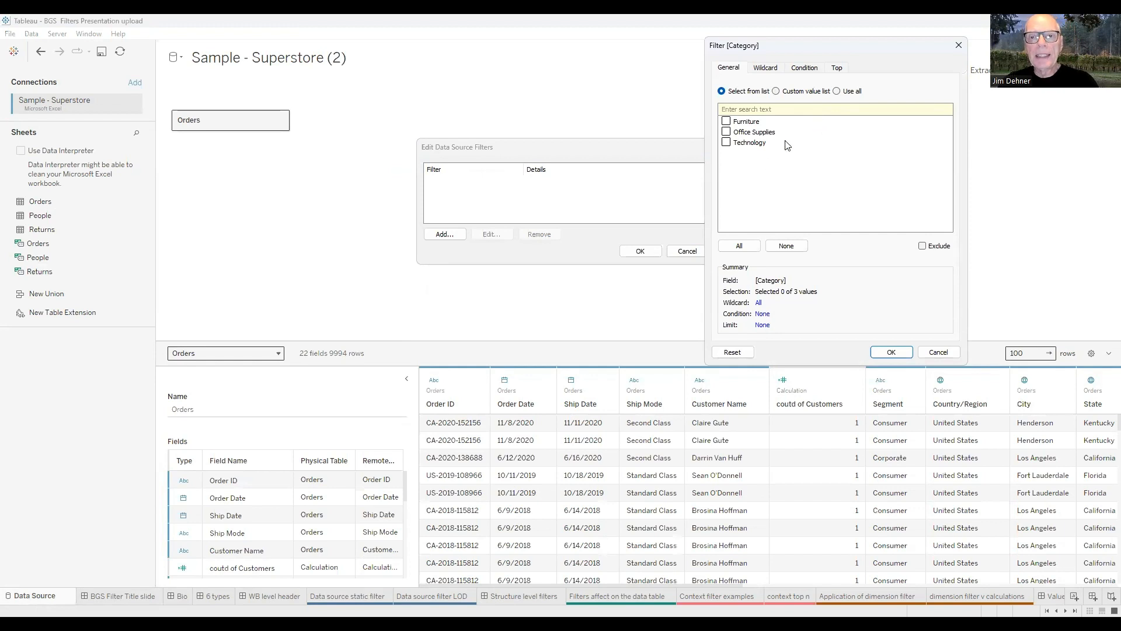
left_click(727, 121)
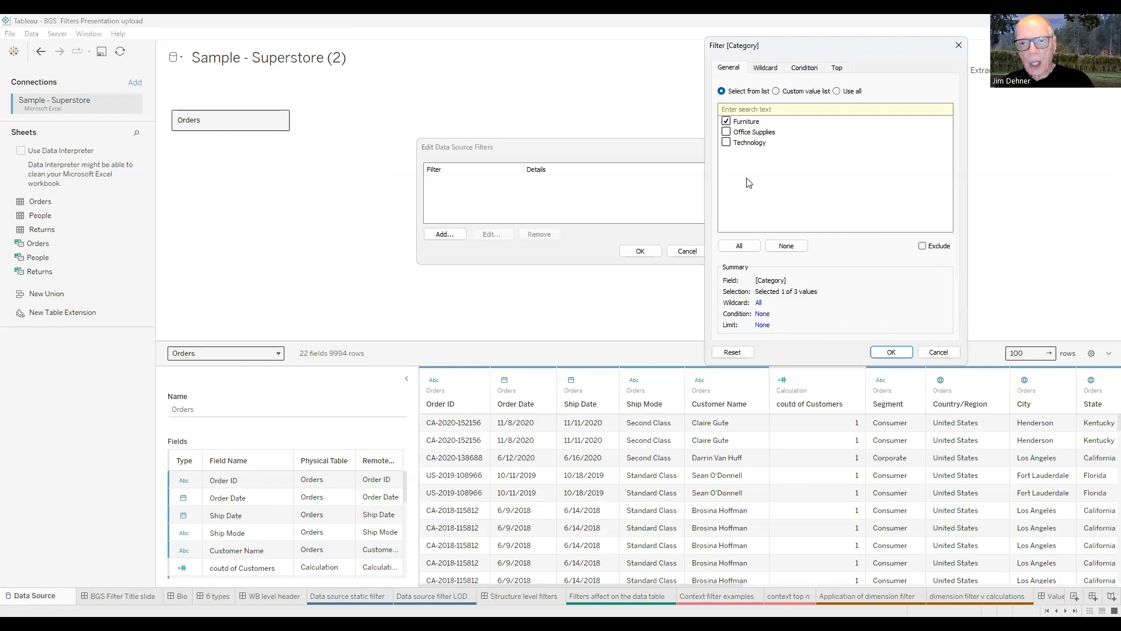
left_click(890, 353)
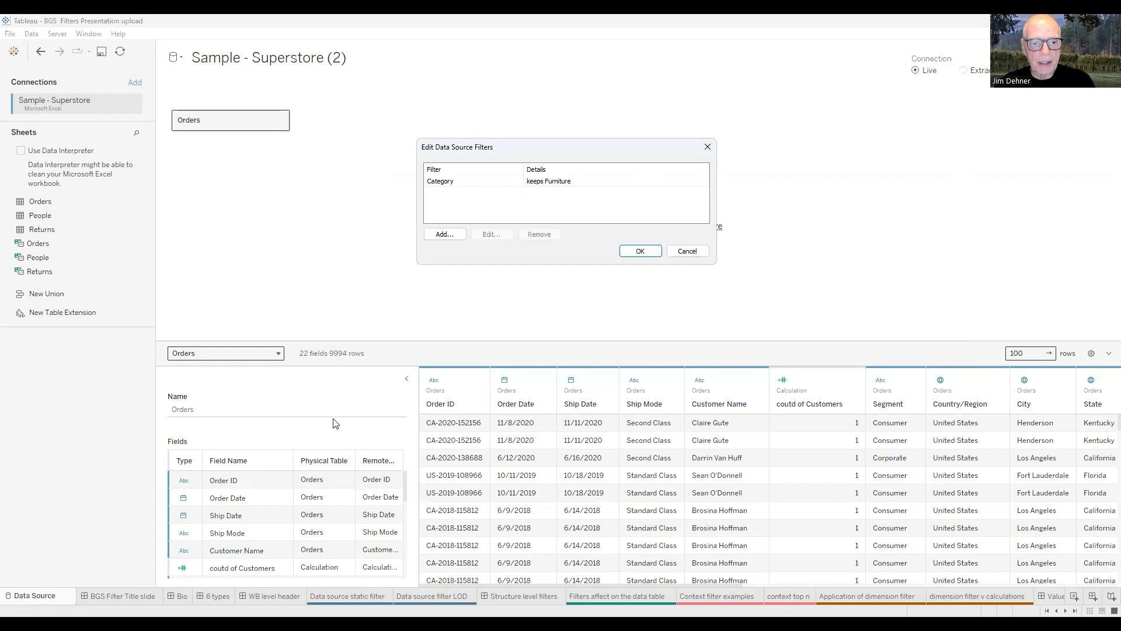
left_click(638, 255)
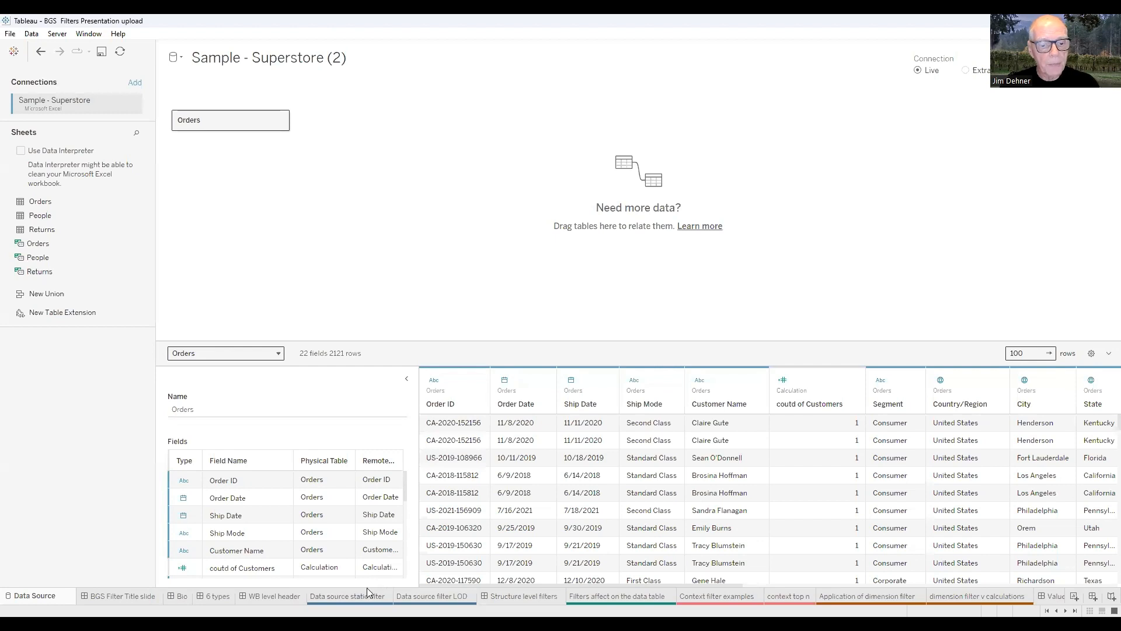
mouse_move(347, 595)
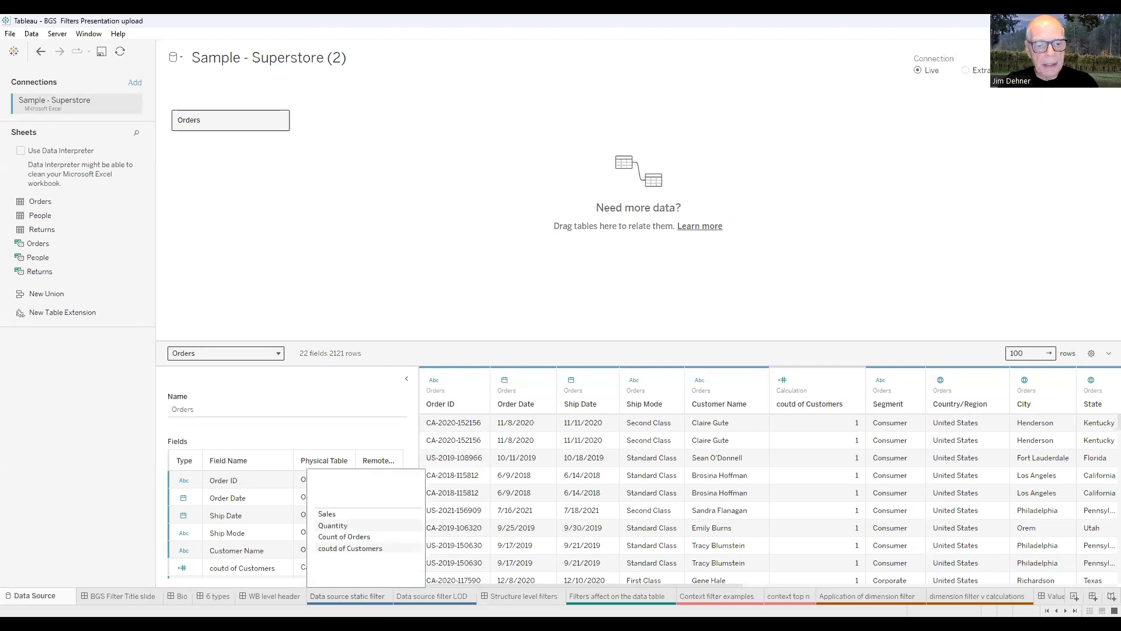
left_click(347, 596)
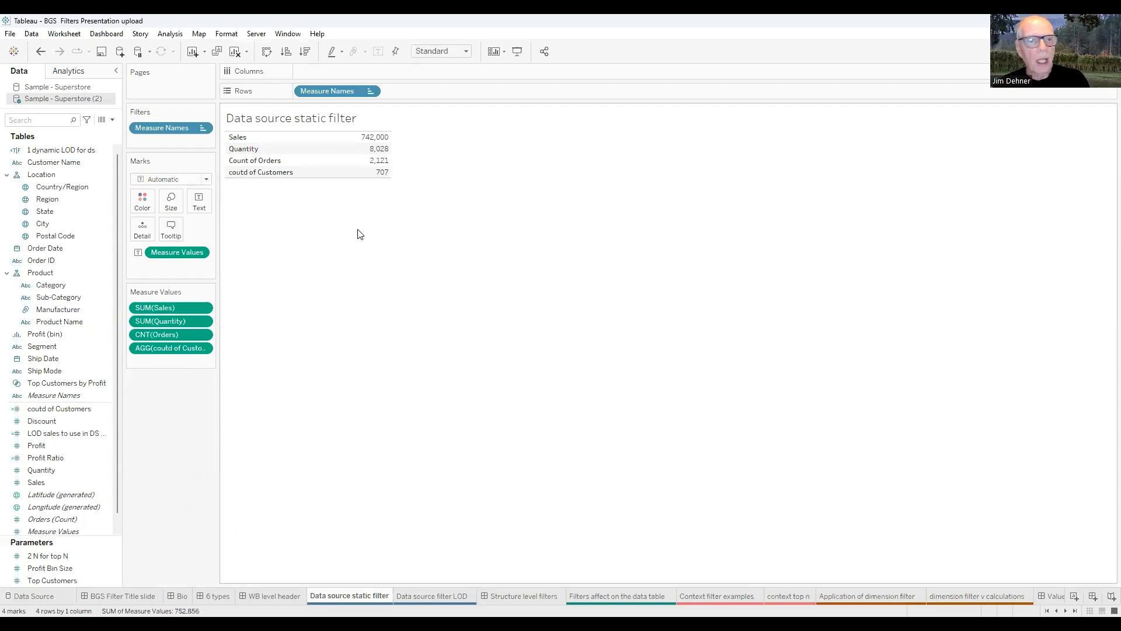
mouse_move(386, 166)
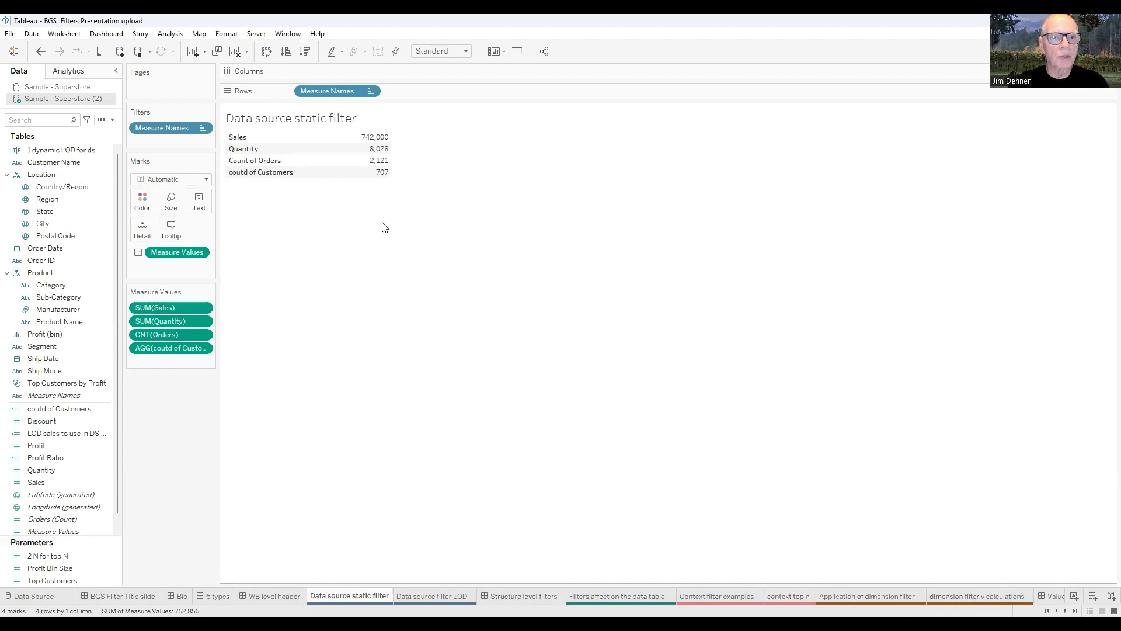
mouse_move(325, 170)
mouse_move(369, 145)
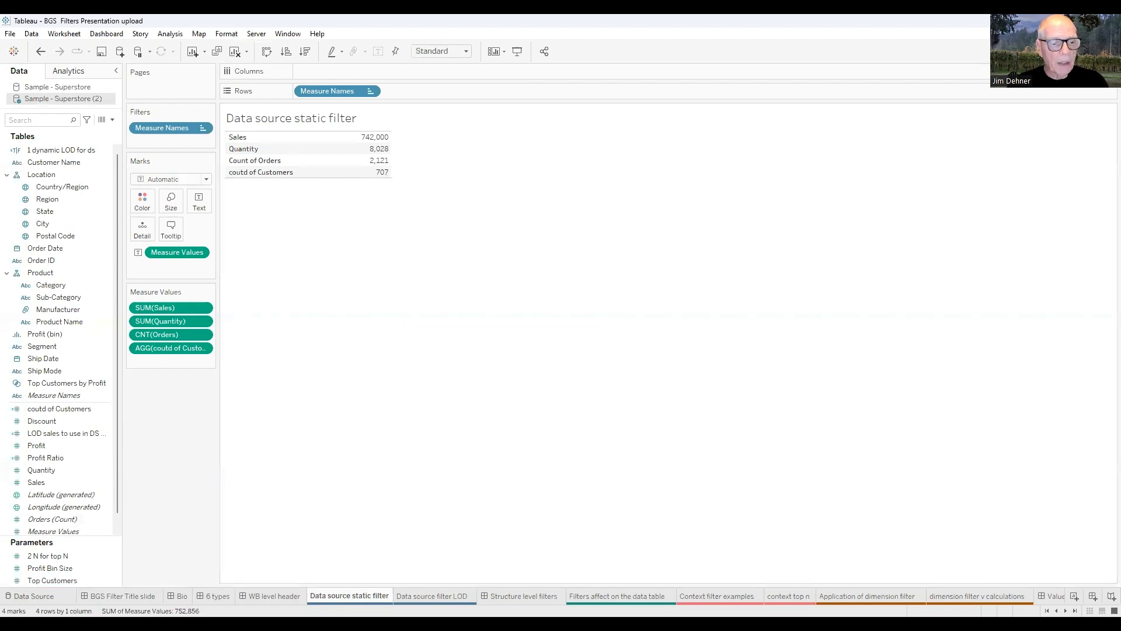
left_click(32, 596)
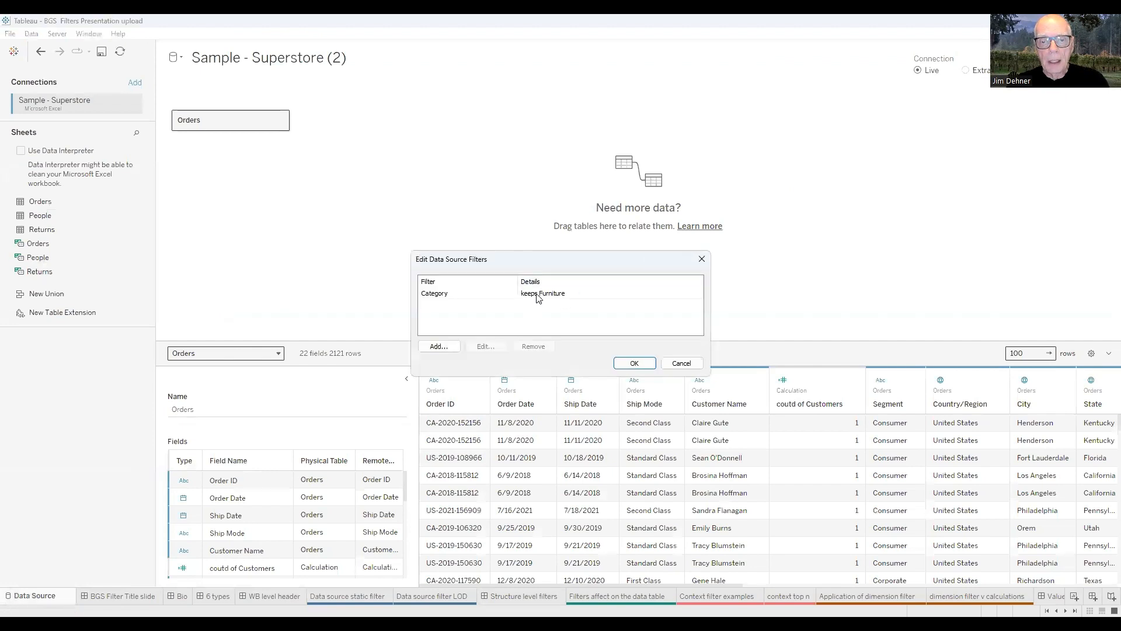
Remove the Category keeps Furniture data source filter and view the restored totals on the Data source static filter sheet.
left_click(539, 295)
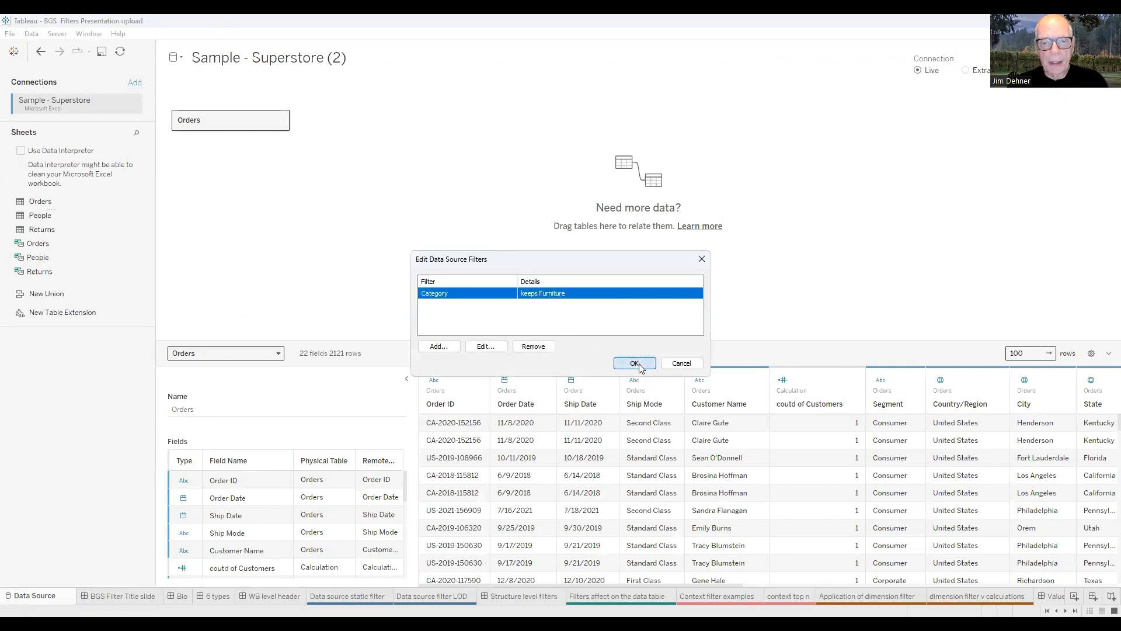
left_click(640, 365)
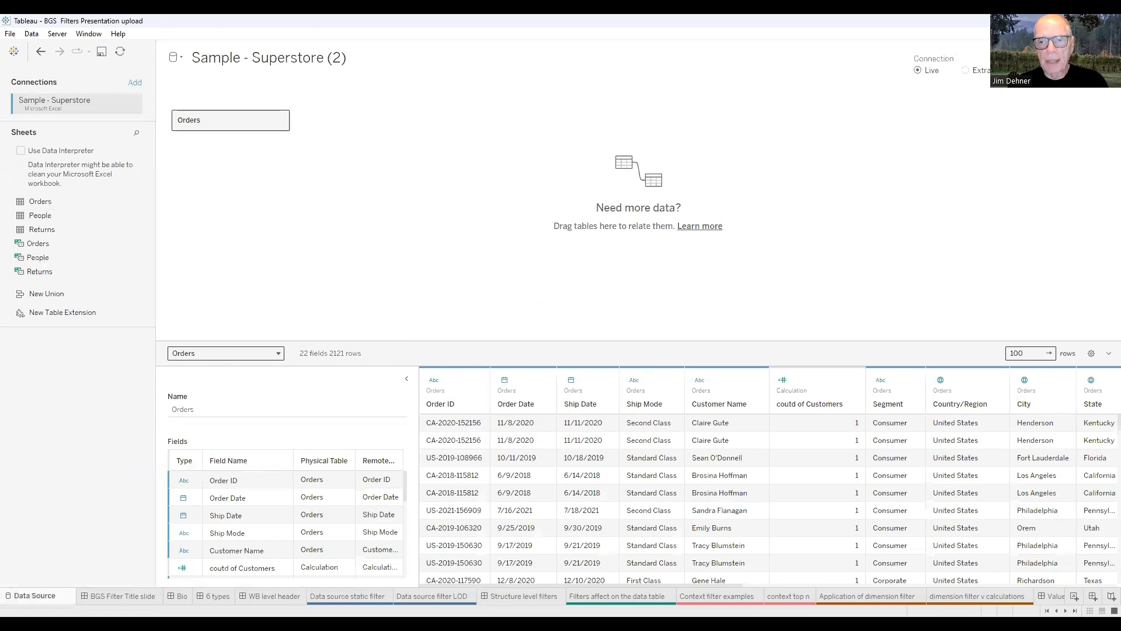
left_click(551, 296)
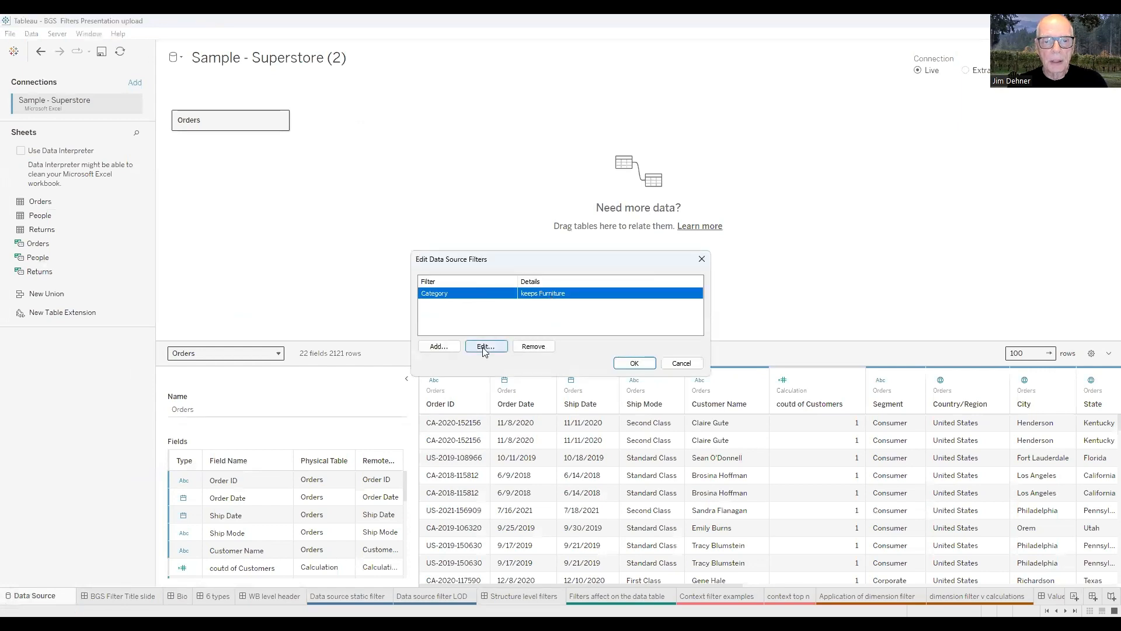
left_click(533, 348)
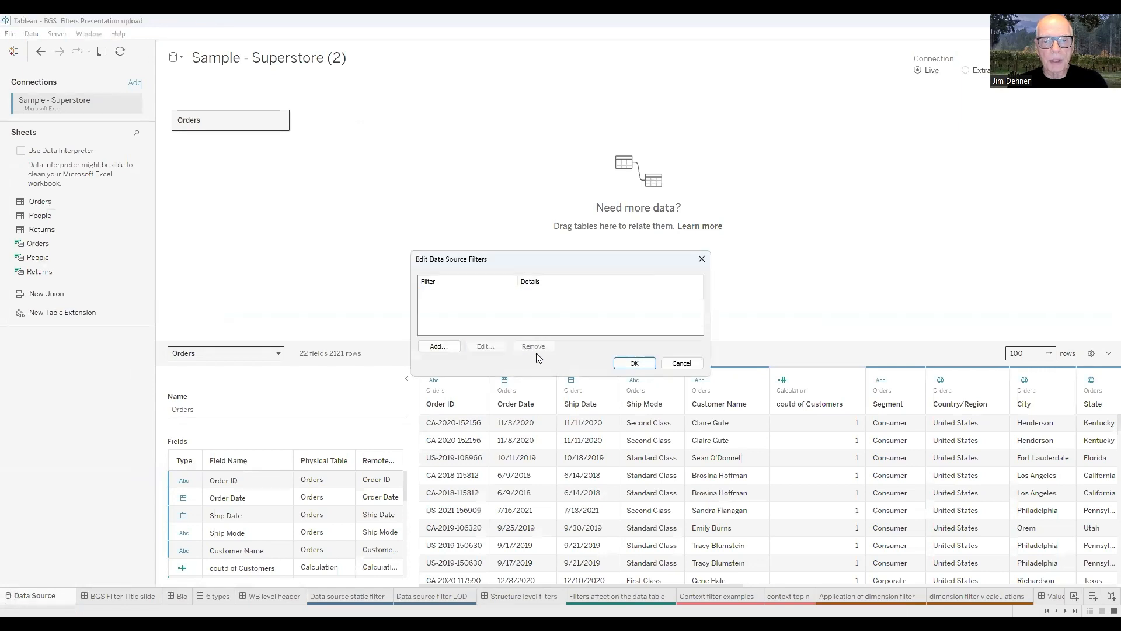
left_click(636, 364)
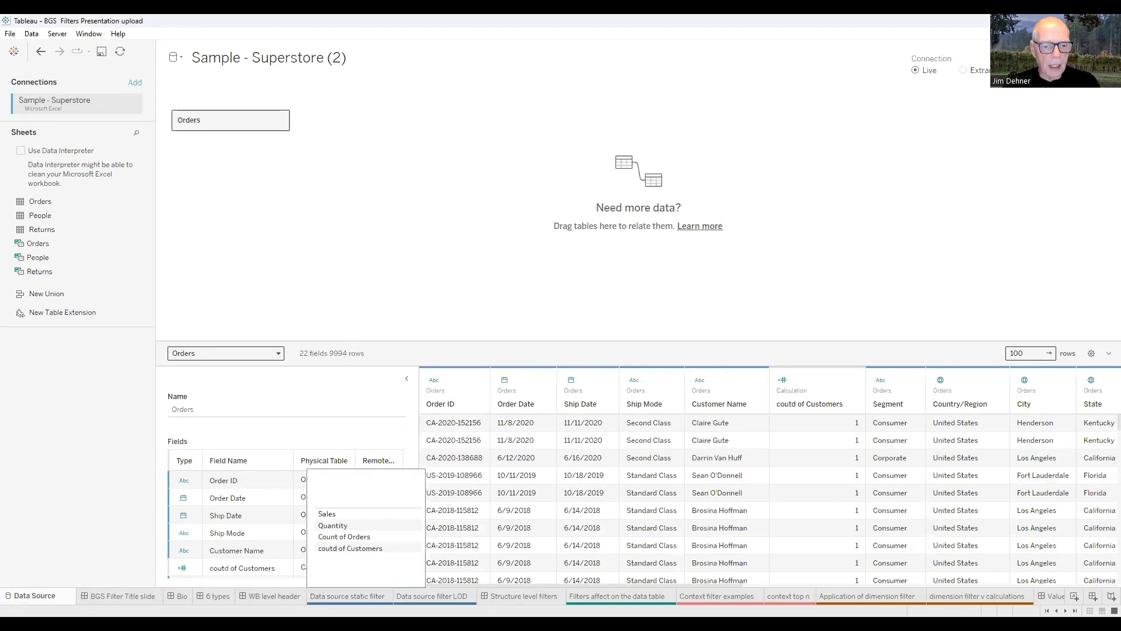
left_click(350, 595)
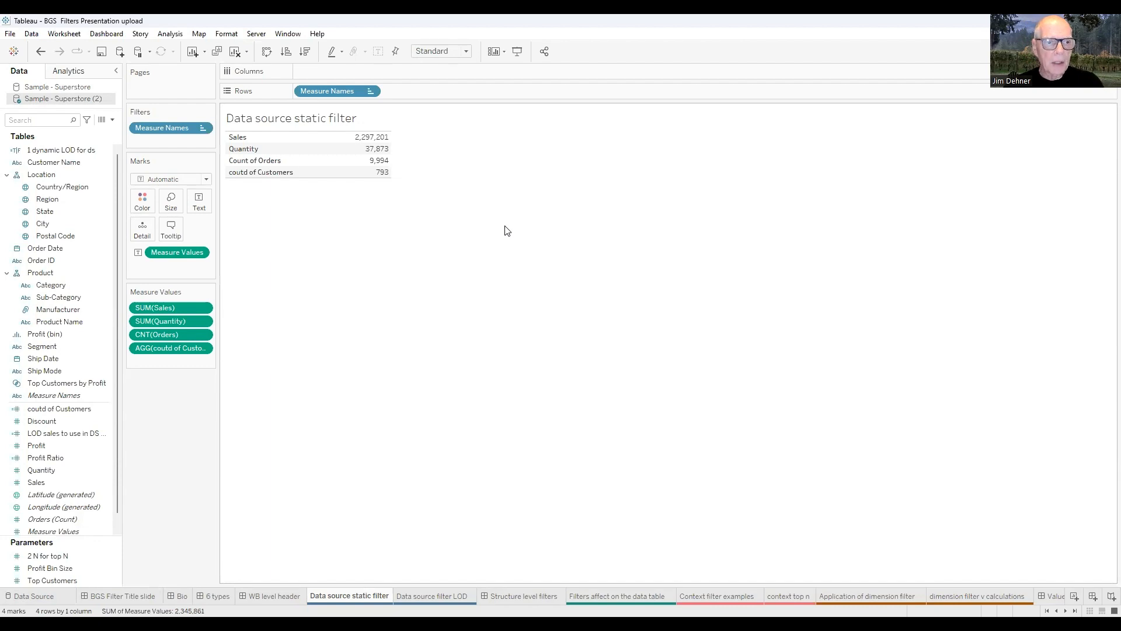
Check the FIXED formula of '1 dynamic LOD for ds' (customer sales above 10000), then show the data source page.
right_click(58, 153)
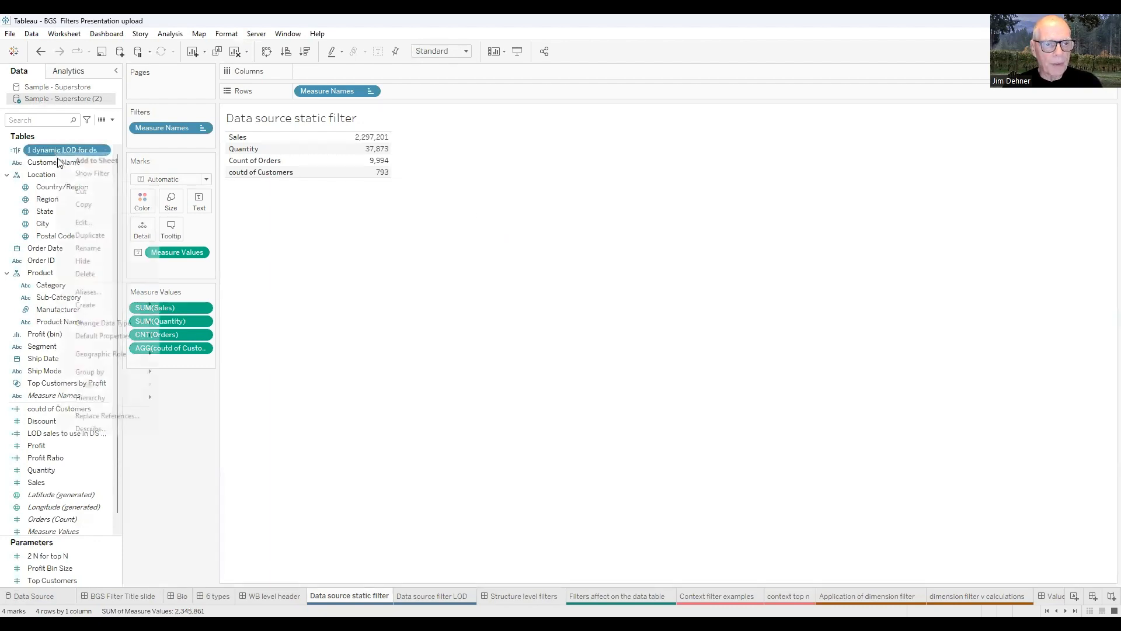
left_click(80, 222)
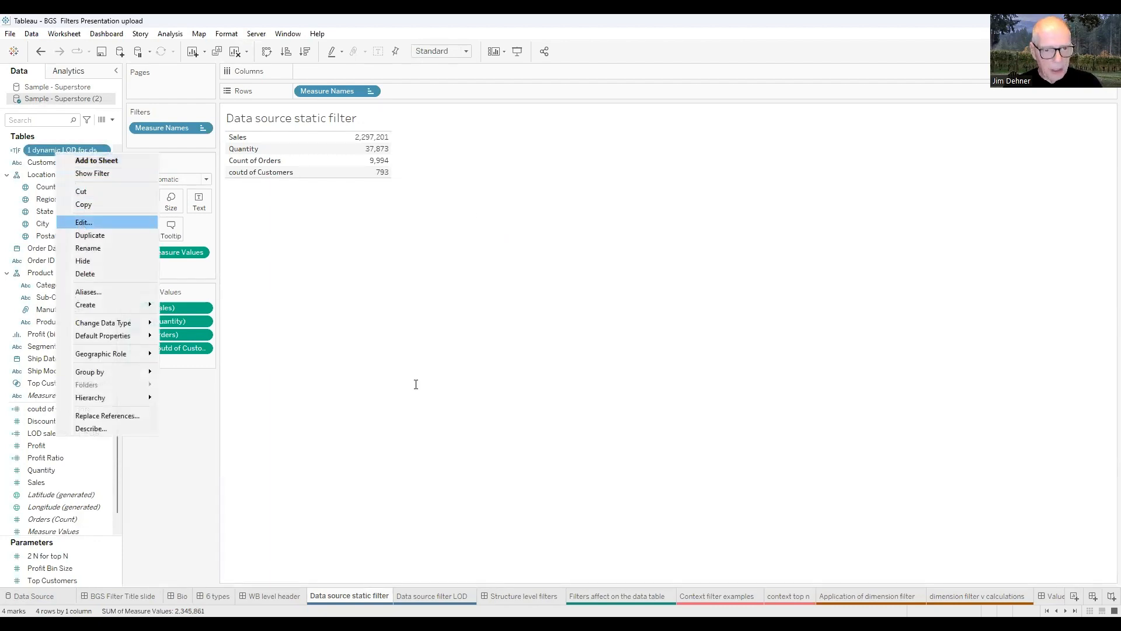
scroll(493, 421, "up", 1)
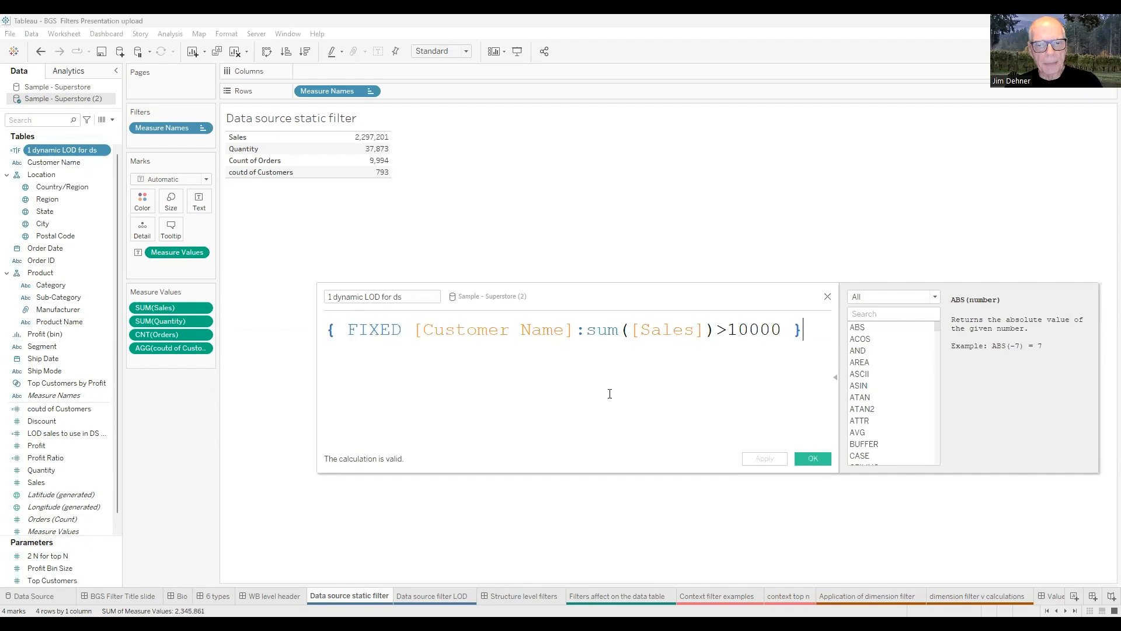
left_click(813, 461)
left_click(32, 595)
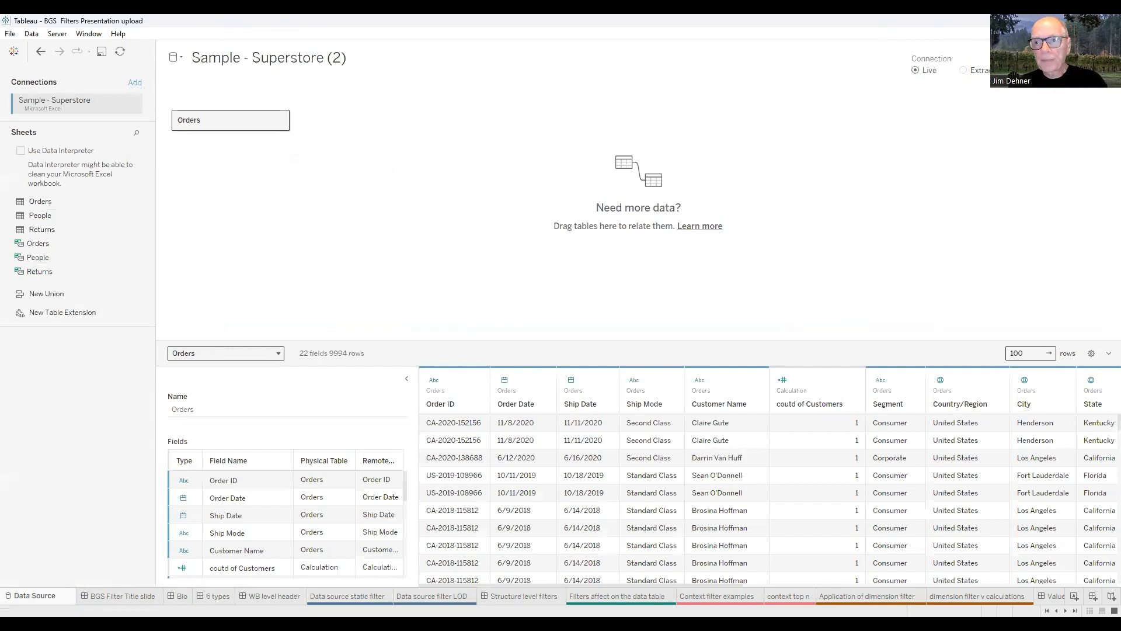
Add a data source filter keeping only True for '1 dynamic LOD for ds', cutting Orders to 388 rows.
left_click(1095, 70)
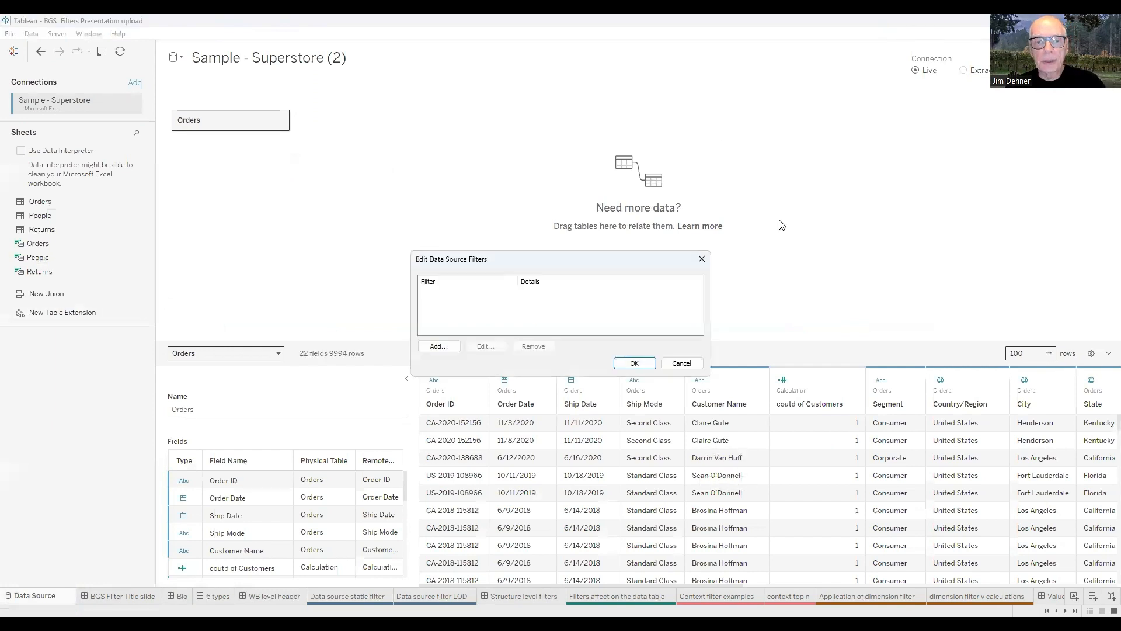
left_click(438, 347)
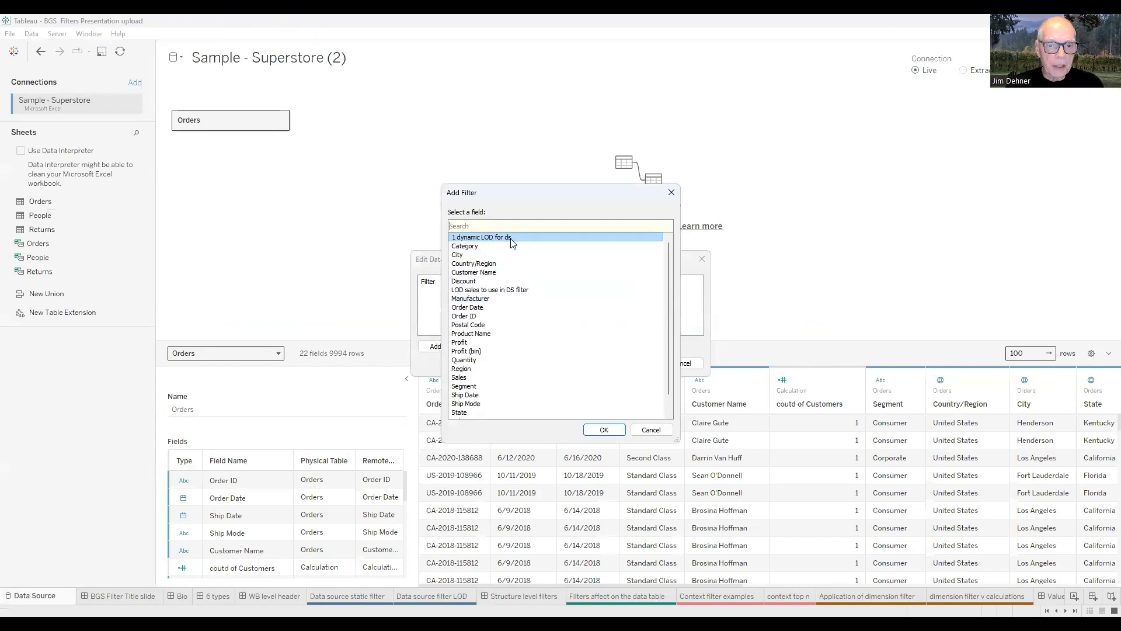
left_click(602, 431)
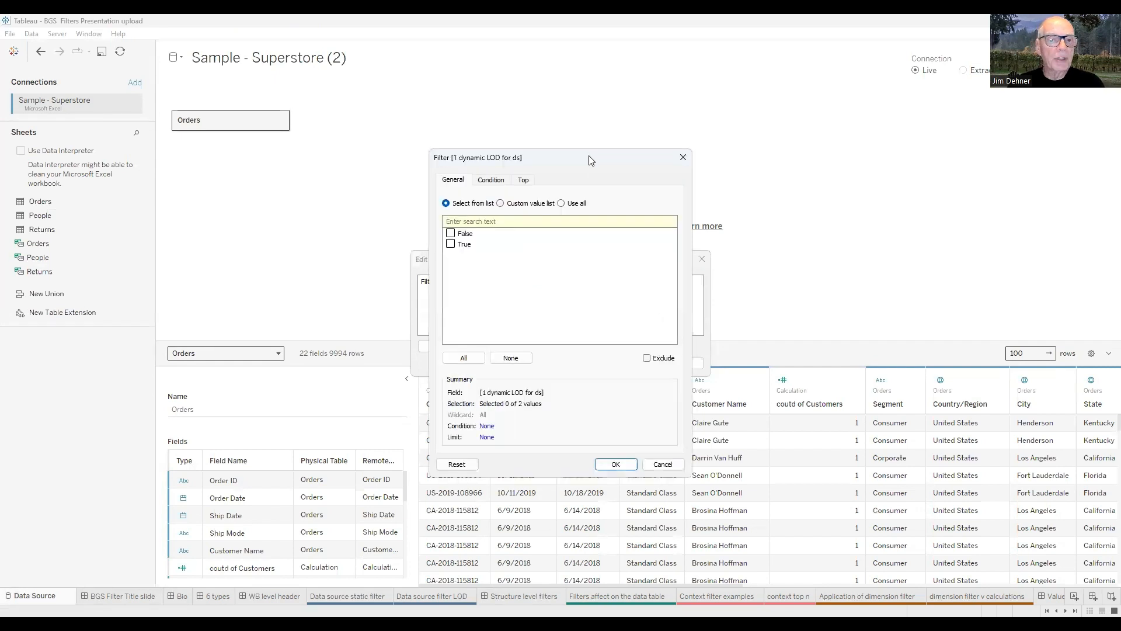
left_click_drag(593, 160, 774, 114)
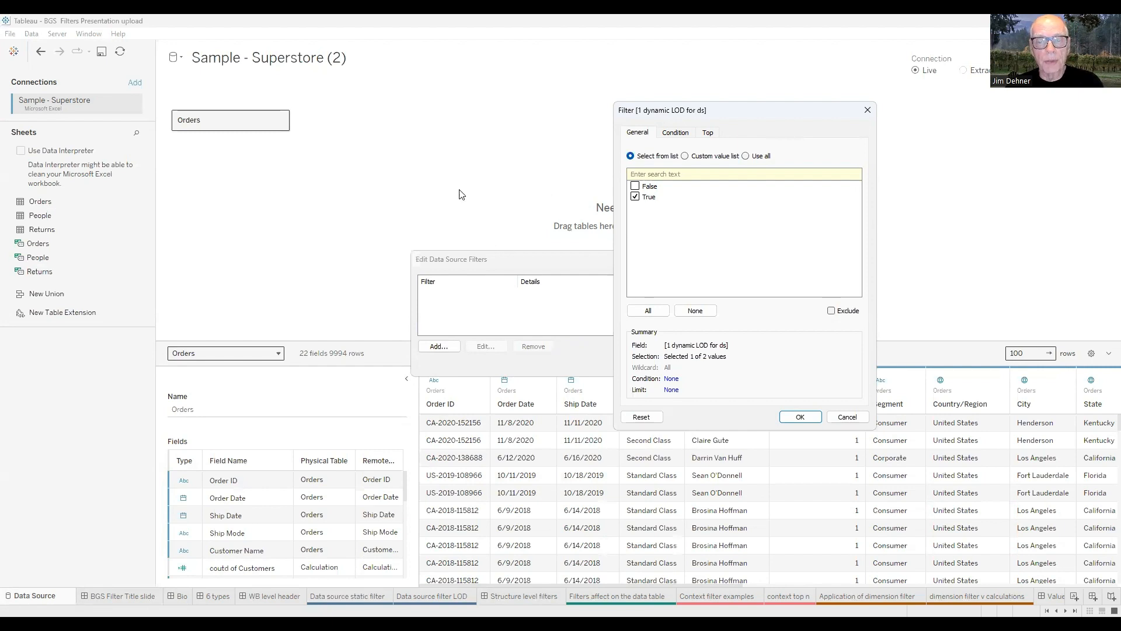
left_click(800, 417)
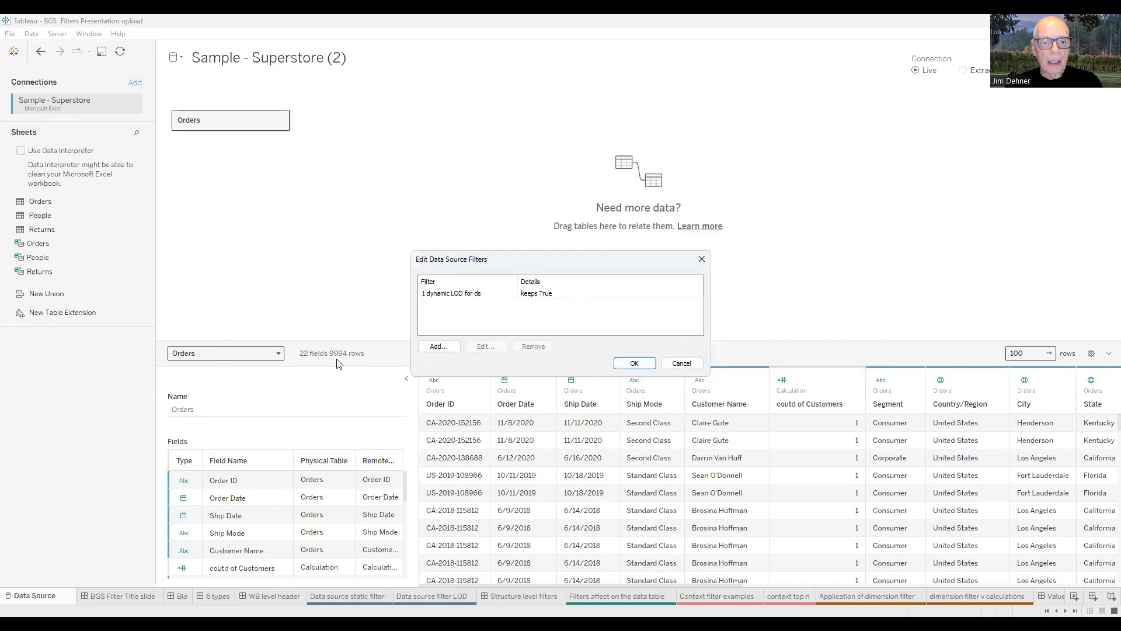
left_click(638, 365)
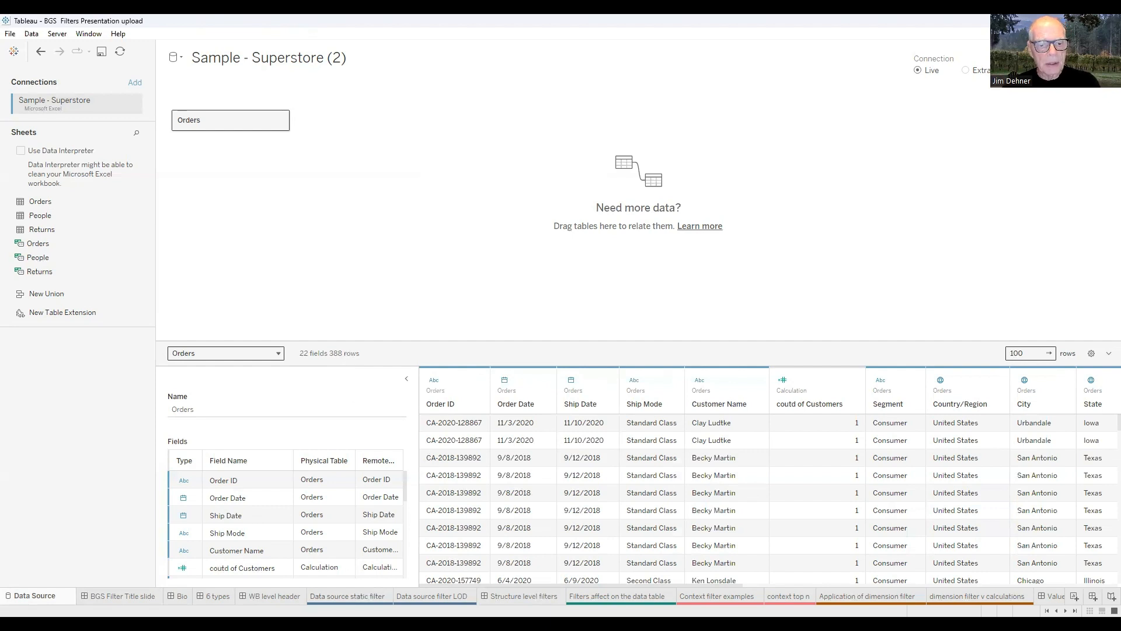
left_click(347, 596)
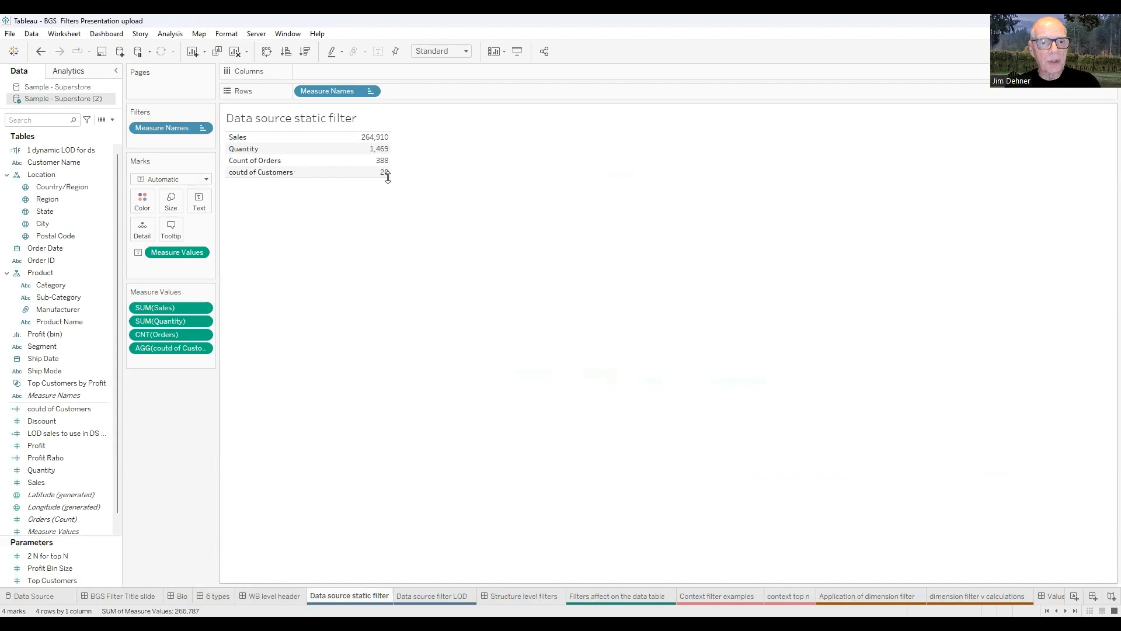
mouse_move(390, 183)
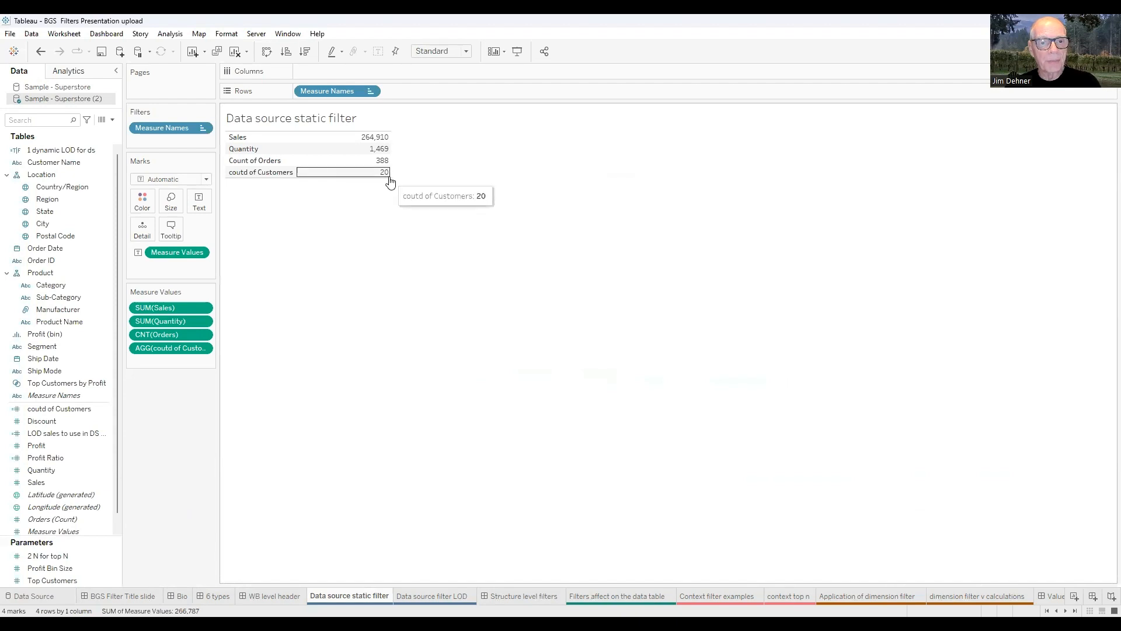
mouse_move(375, 140)
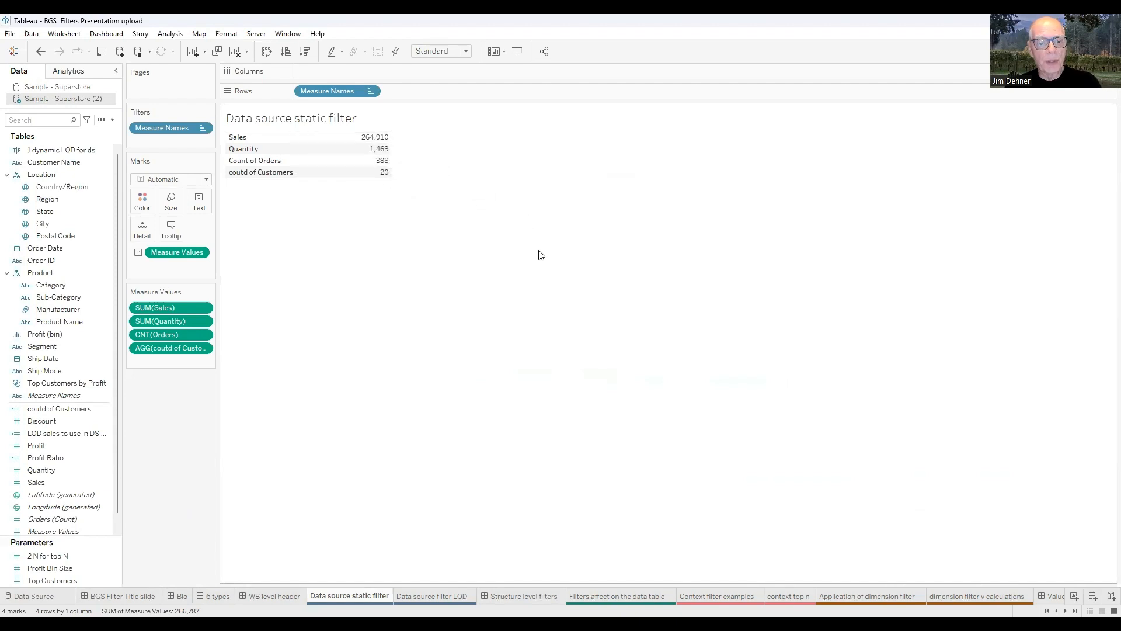
left_click(432, 596)
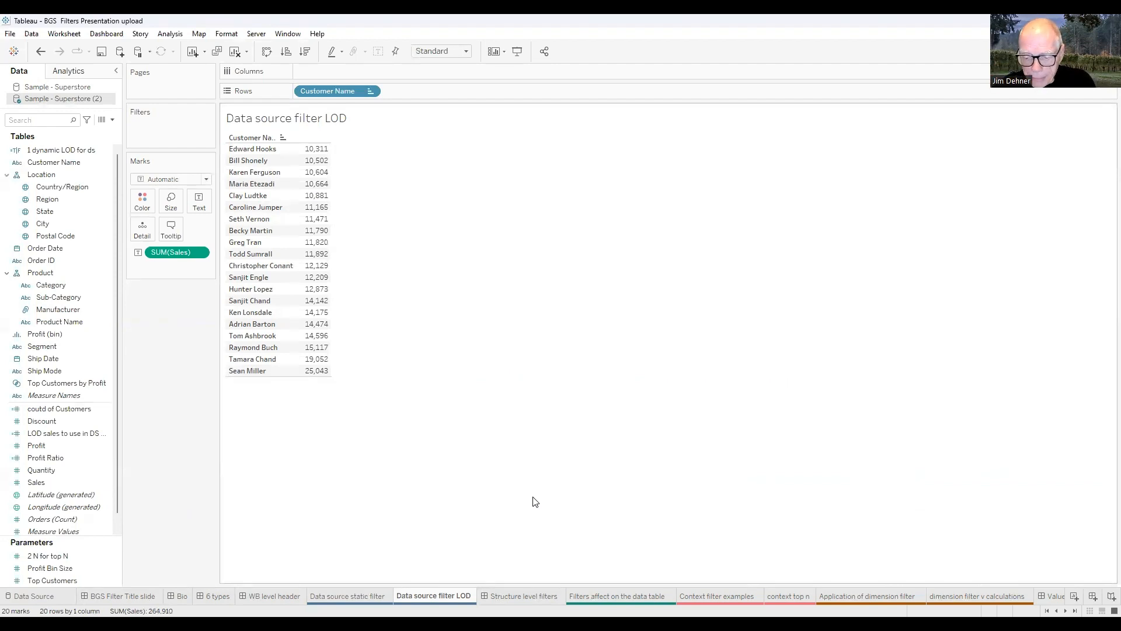
left_click(30, 593)
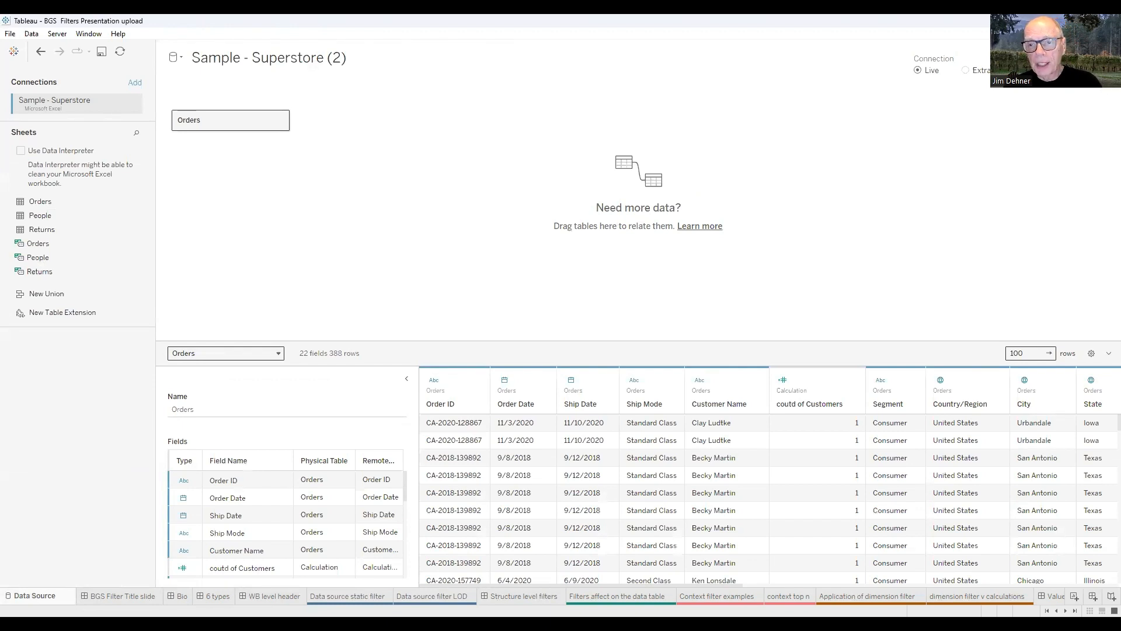
Delete the '1 dynamic LOD for ds' data source filter and check the Data source static filter sheet shows 9,994 orders.
left_click(1052, 70)
left_click(555, 293)
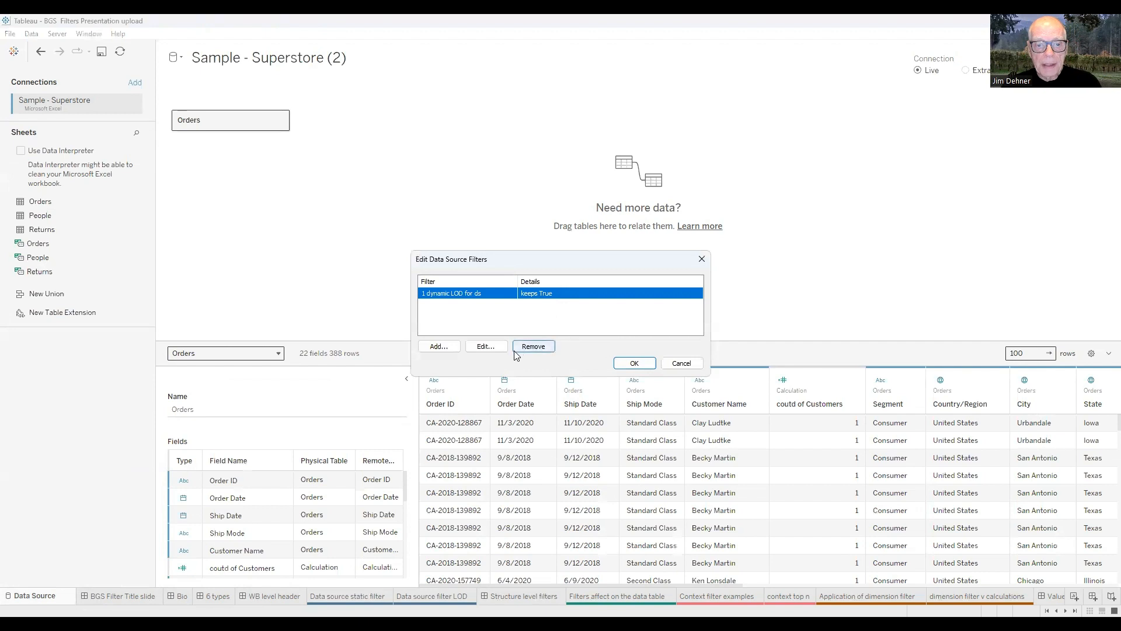
left_click(533, 346)
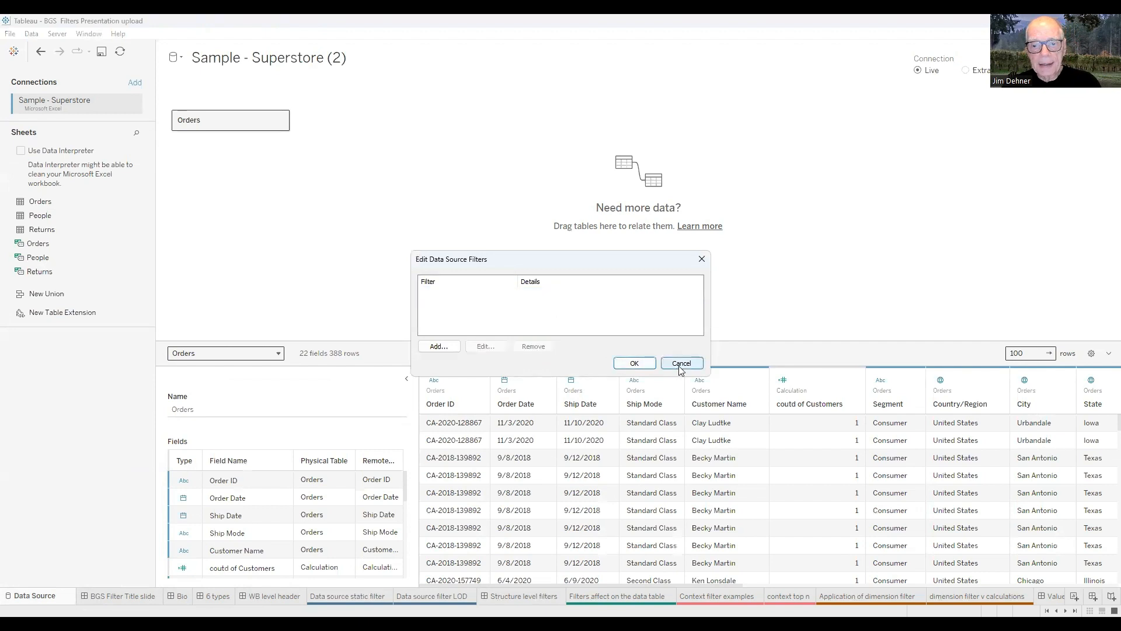
left_click(635, 364)
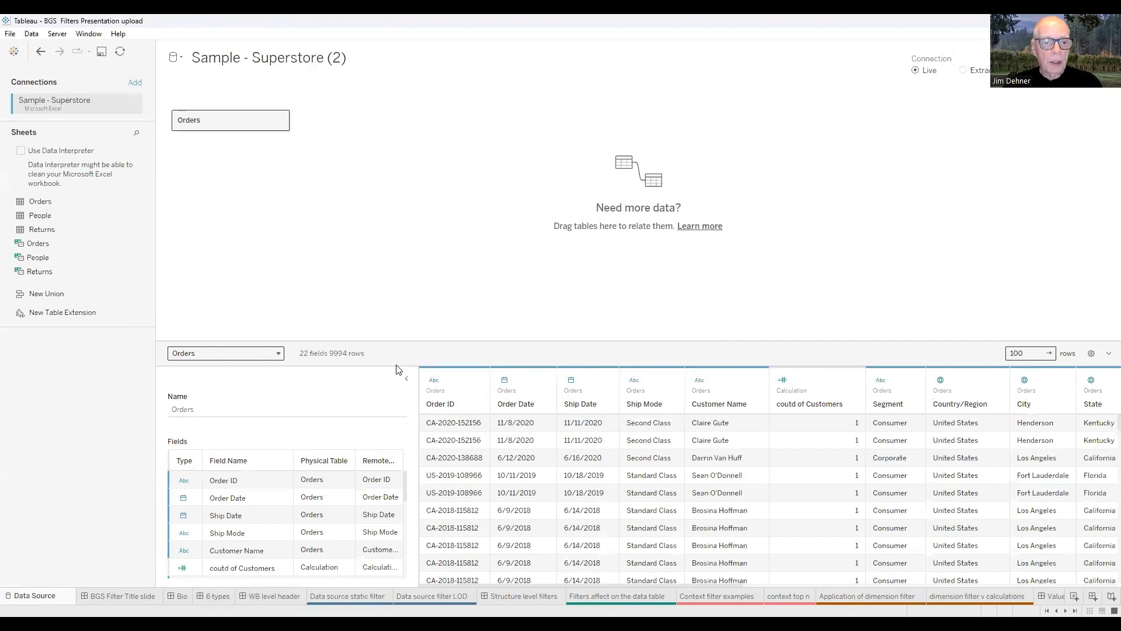
left_click(348, 596)
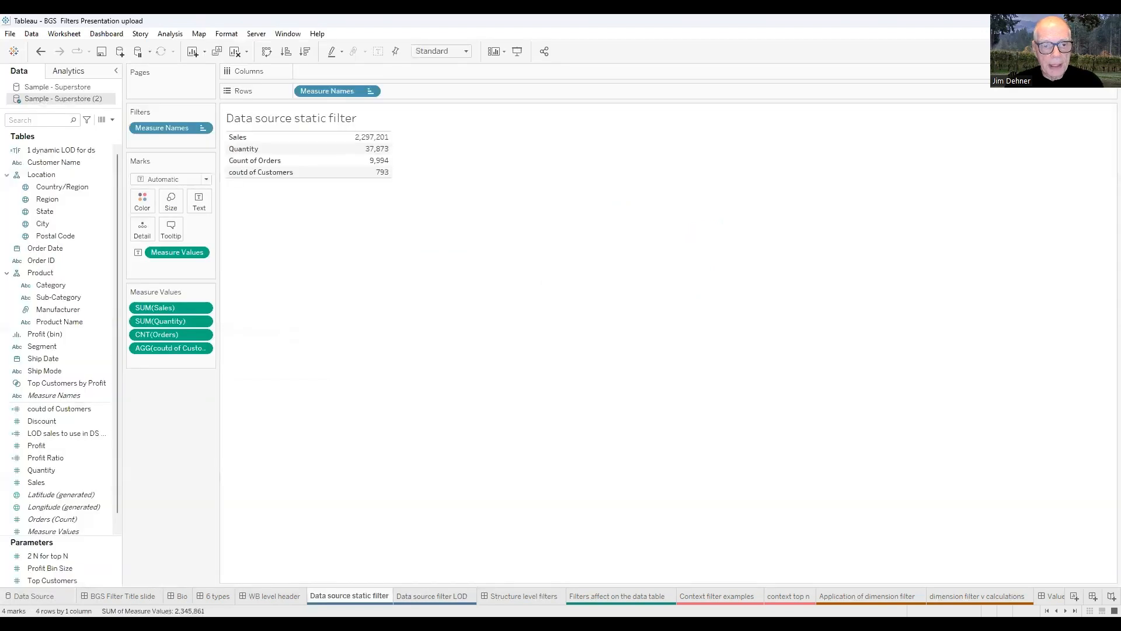
key("ctrl+Tab")
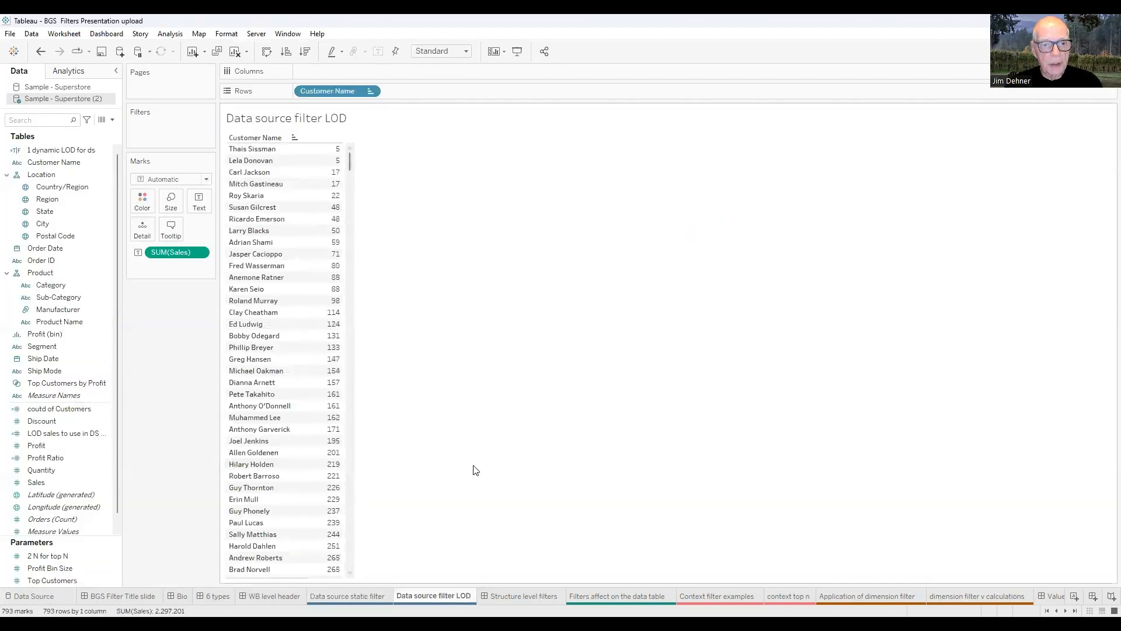
left_click(366, 595)
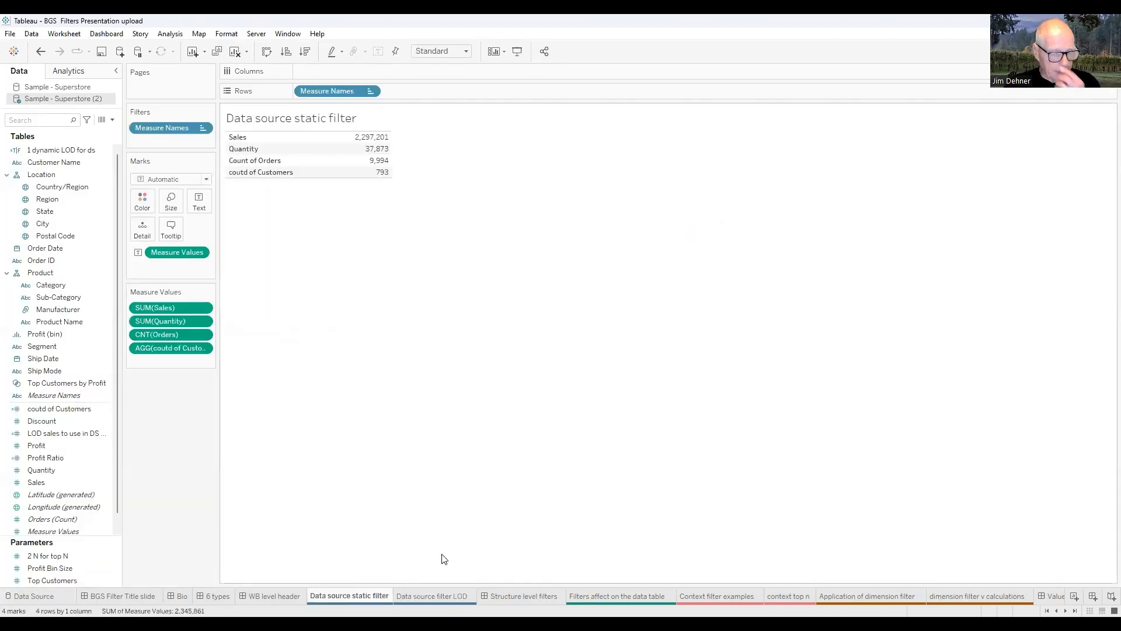
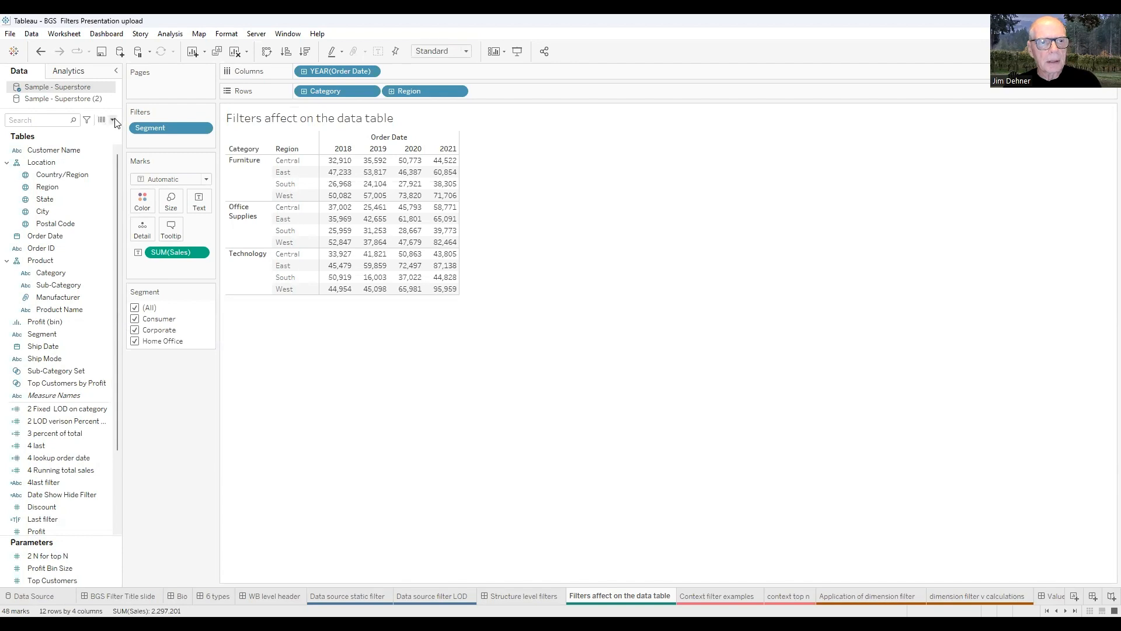
left_click(112, 120)
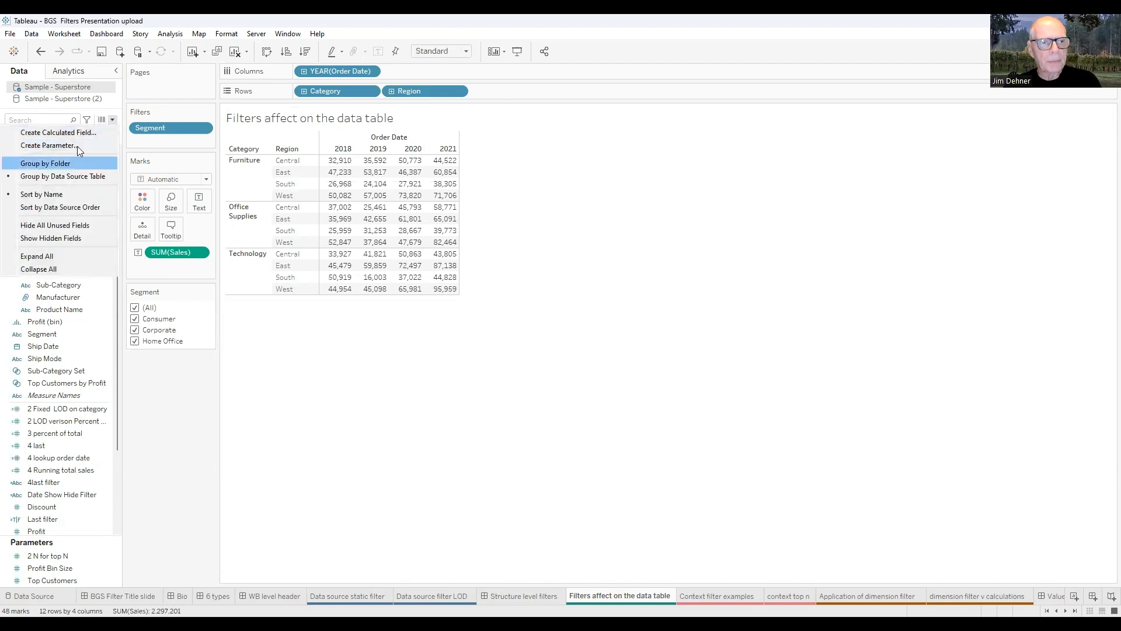
left_click(268, 454)
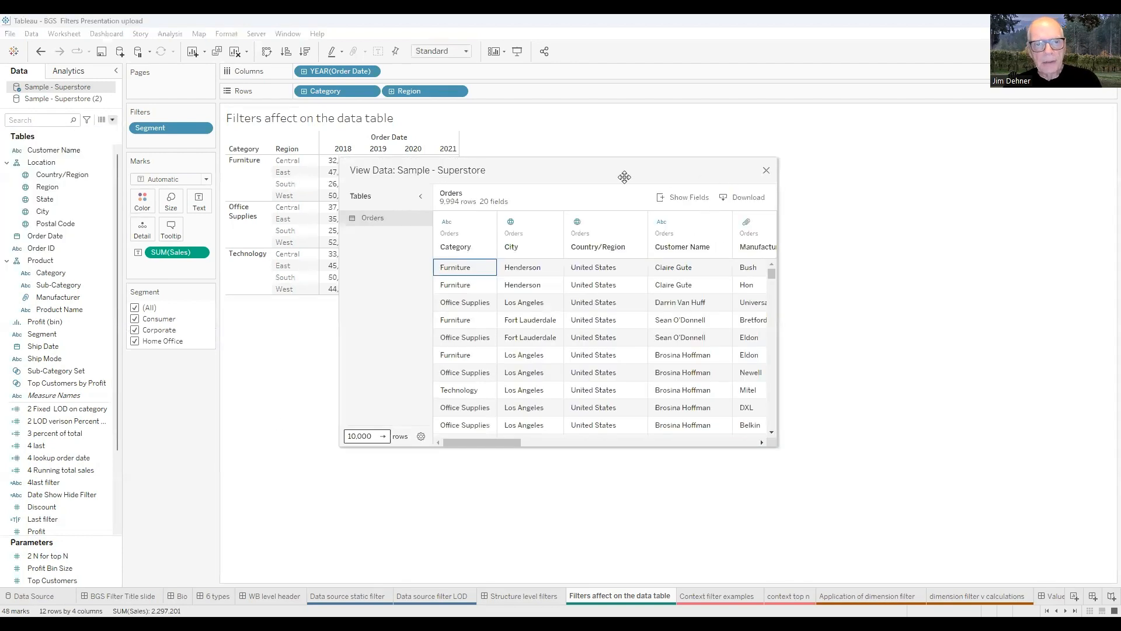
left_click_drag(623, 169, 676, 142)
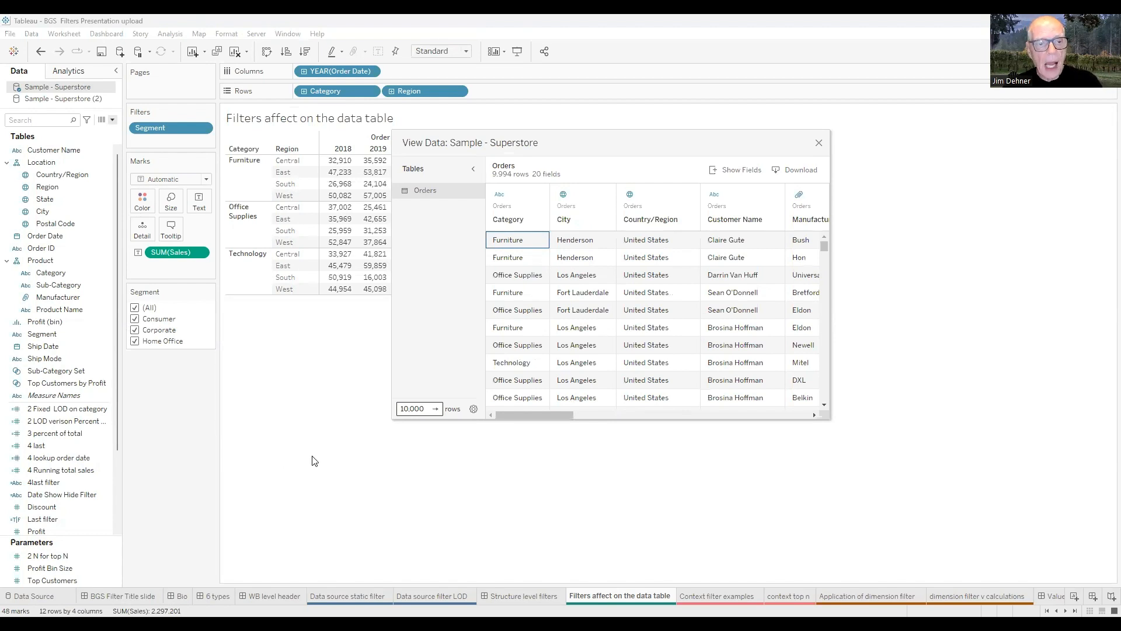
left_click(818, 143)
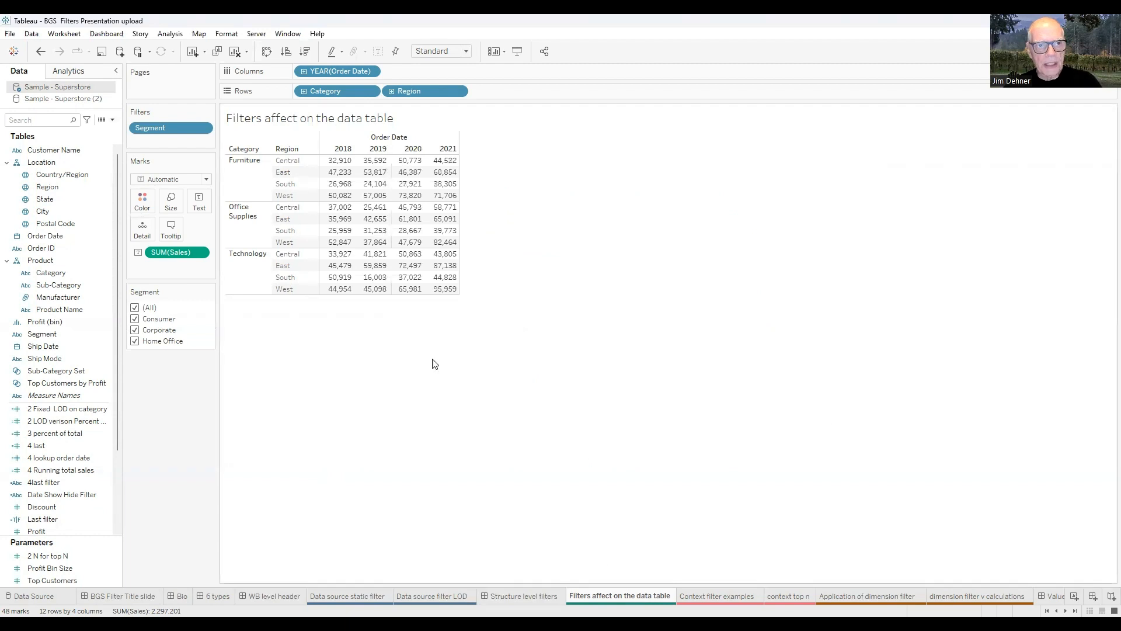
left_click(165, 36)
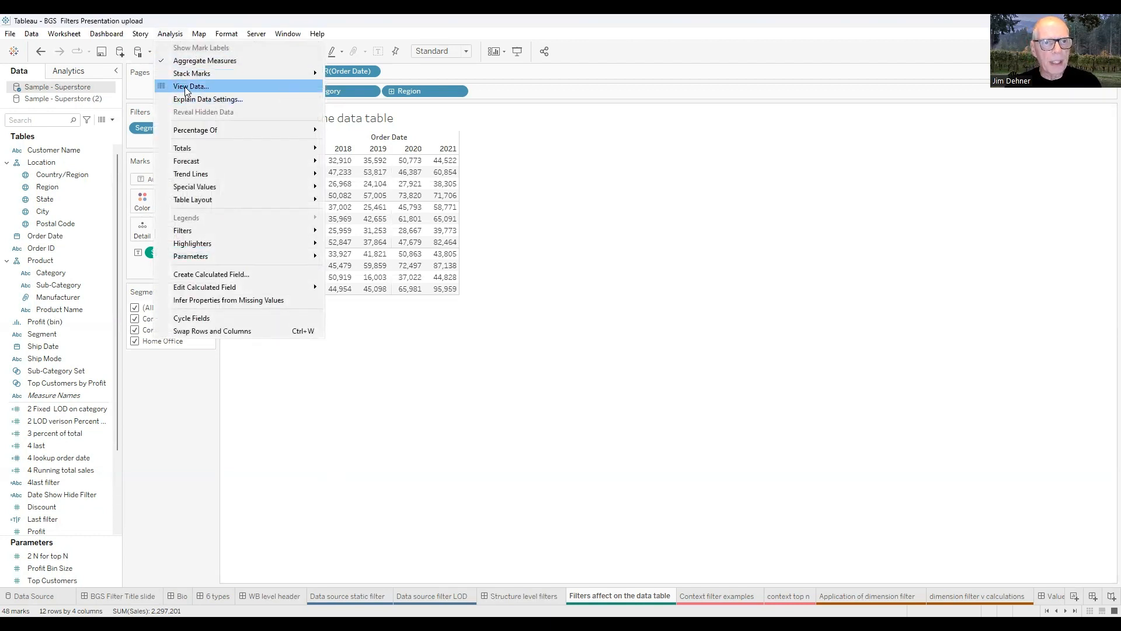
key("Return")
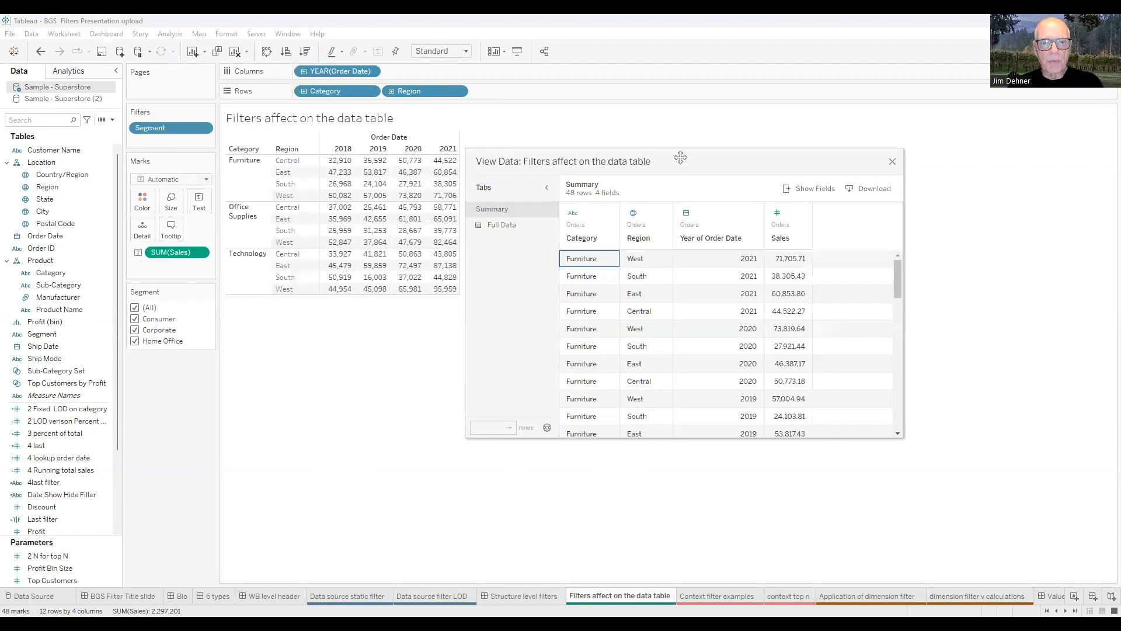
left_click_drag(683, 165, 717, 161)
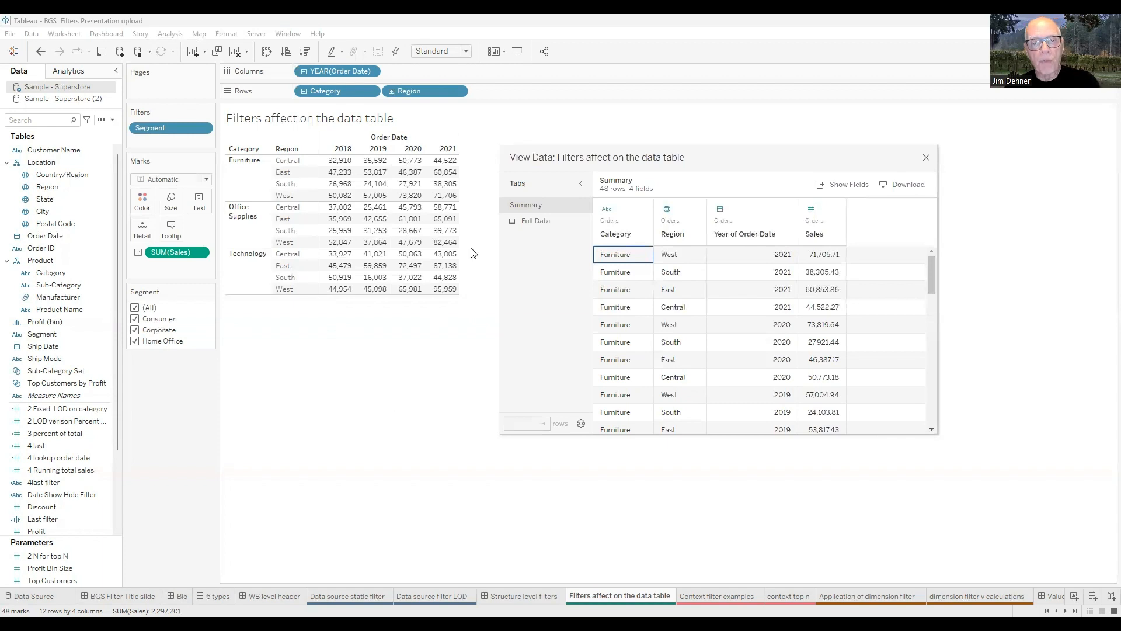
left_click(538, 223)
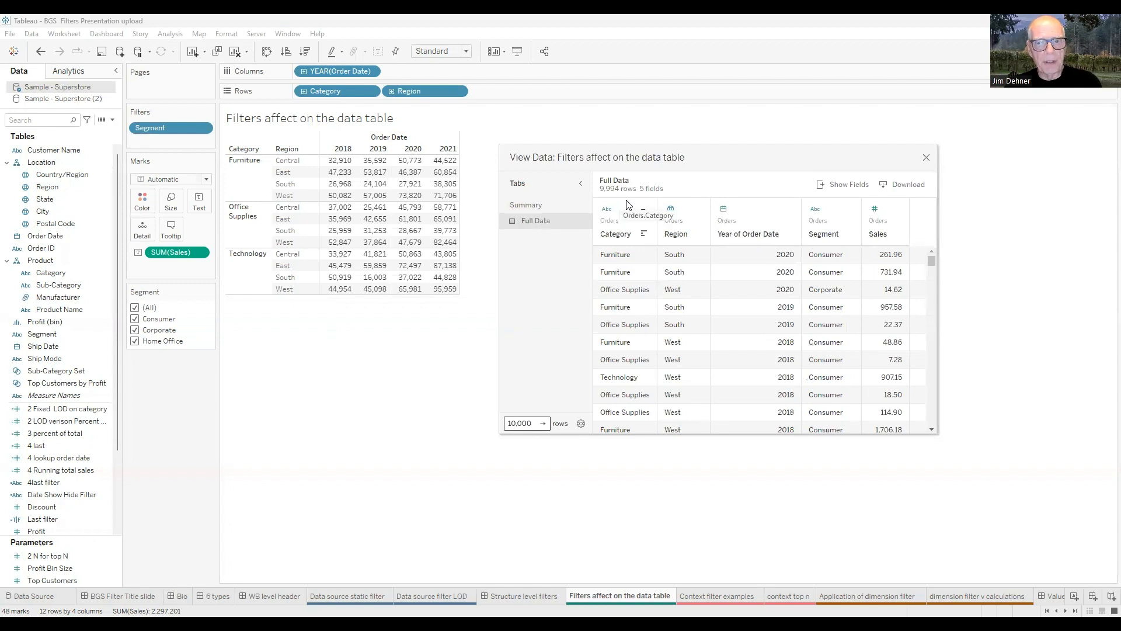
left_click(927, 159)
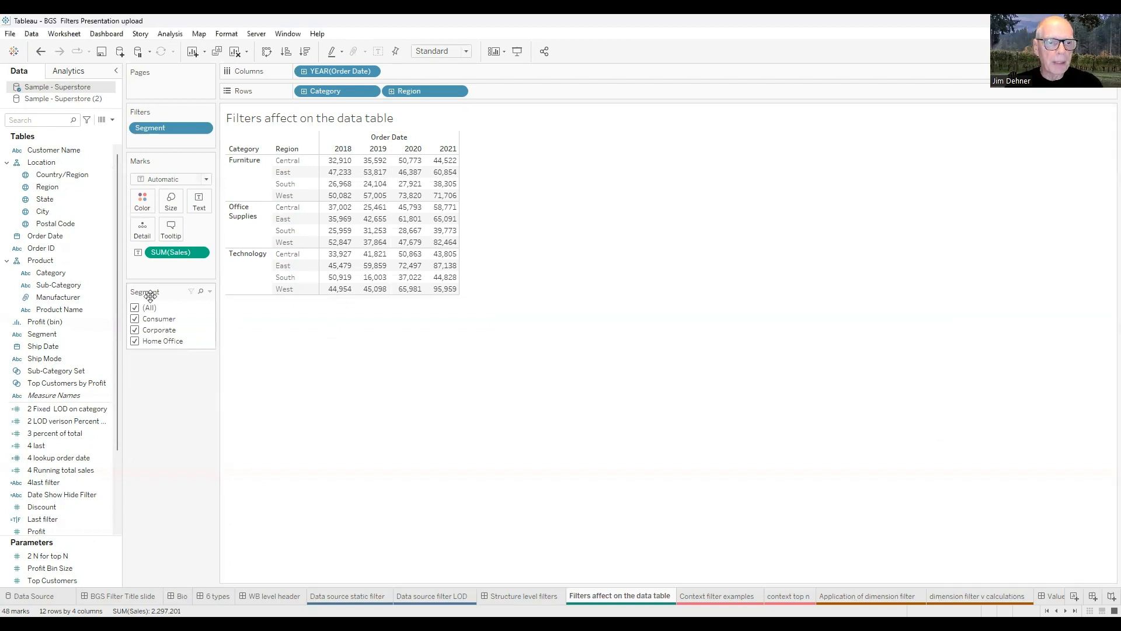
Uncheck Consumer in the Segment filter, leaving Corporate and Home Office sales totalling 1,135,800, then preview the Superstore rows.
left_click(134, 319)
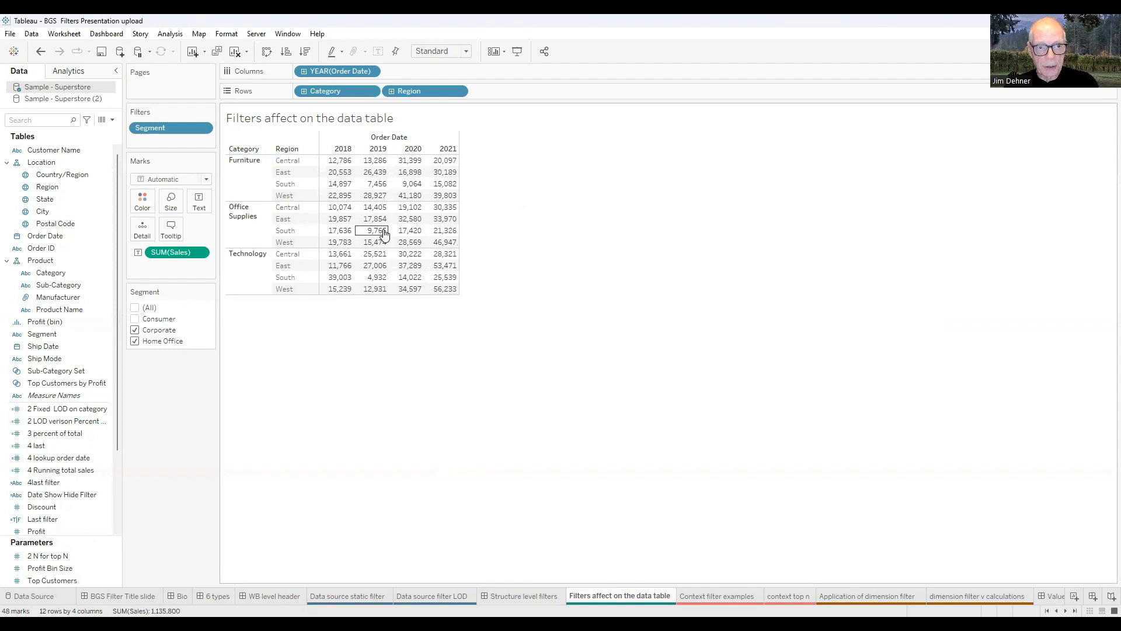
left_click(102, 122)
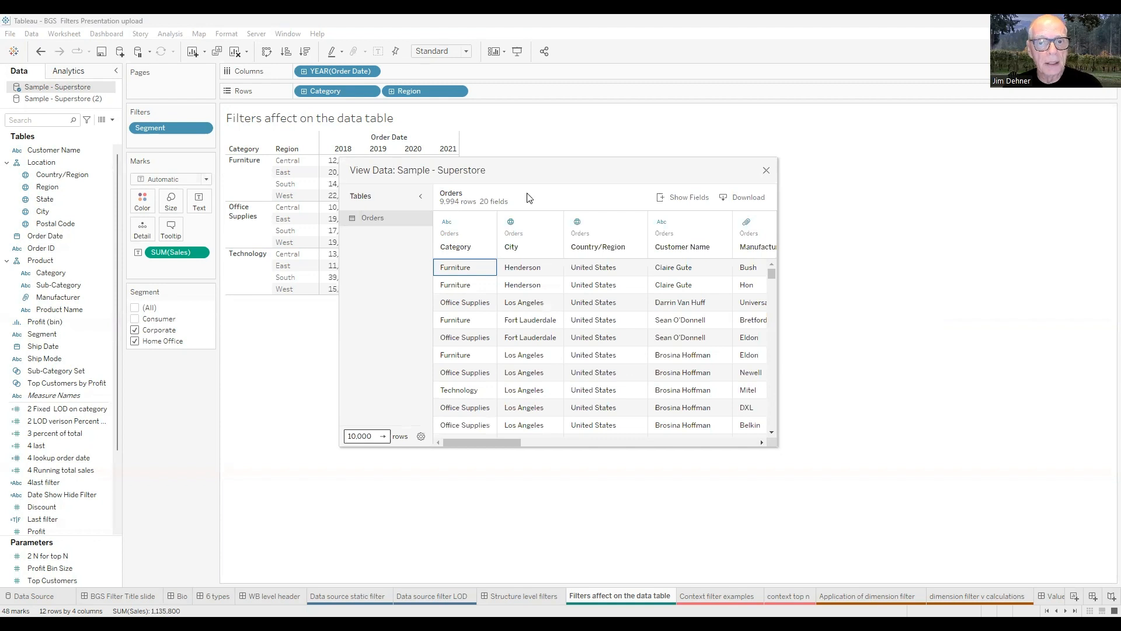
left_click(767, 171)
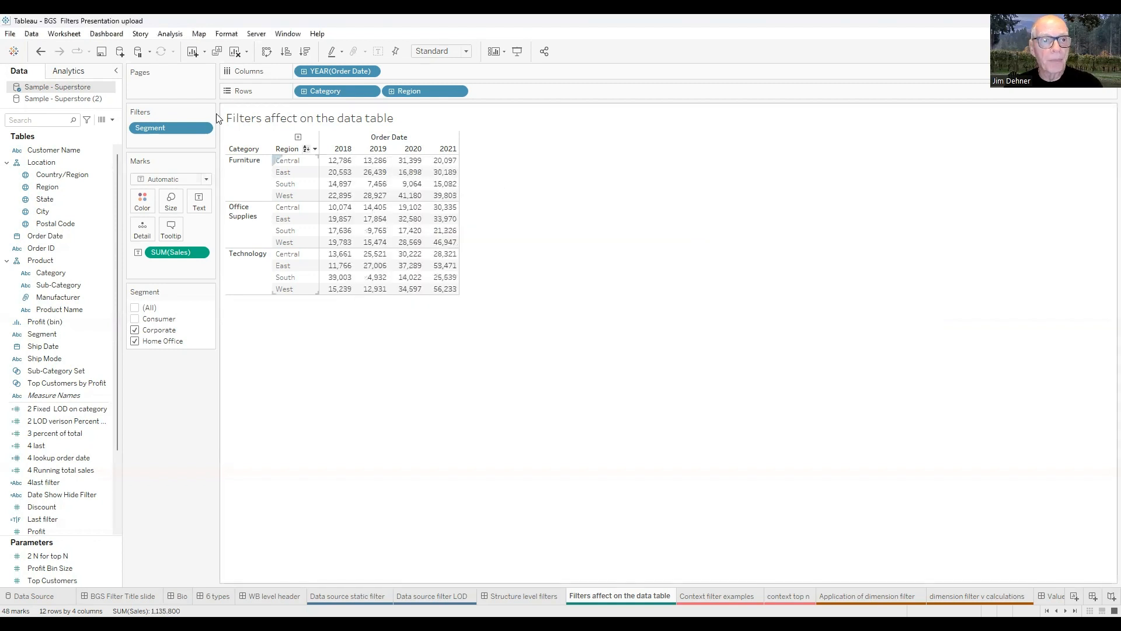
left_click(171, 36)
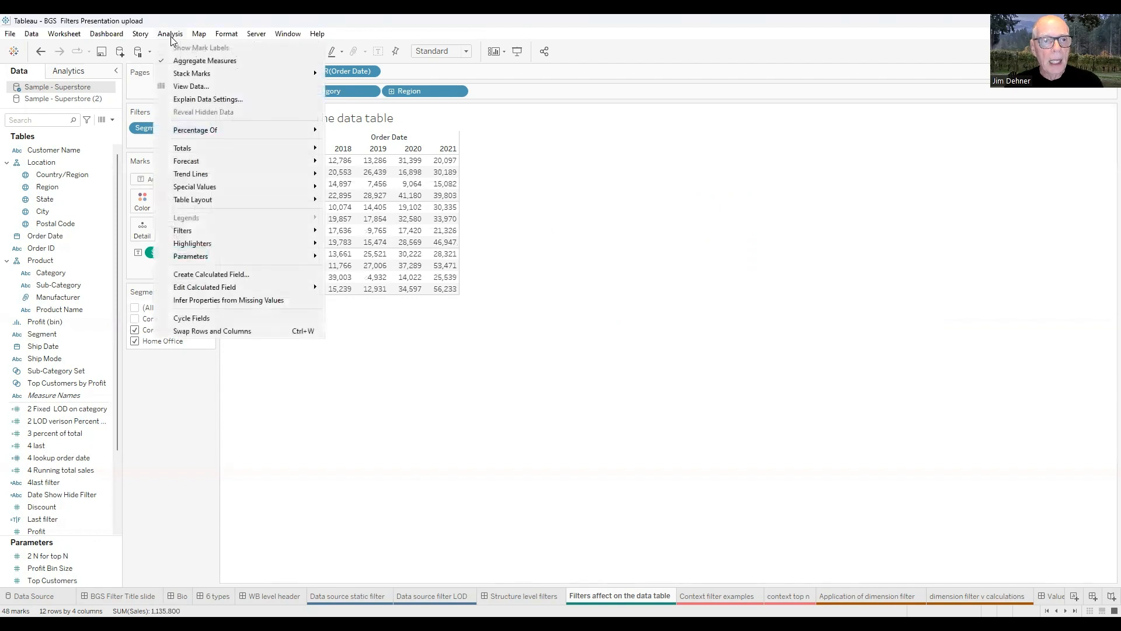
left_click(191, 87)
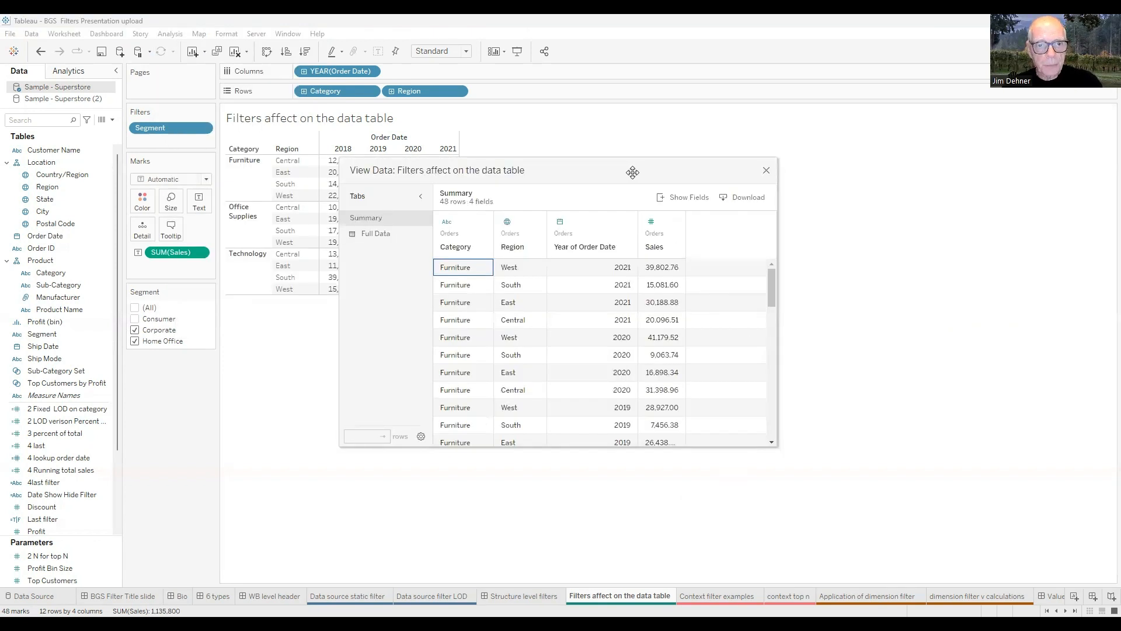
left_click_drag(632, 172, 773, 140)
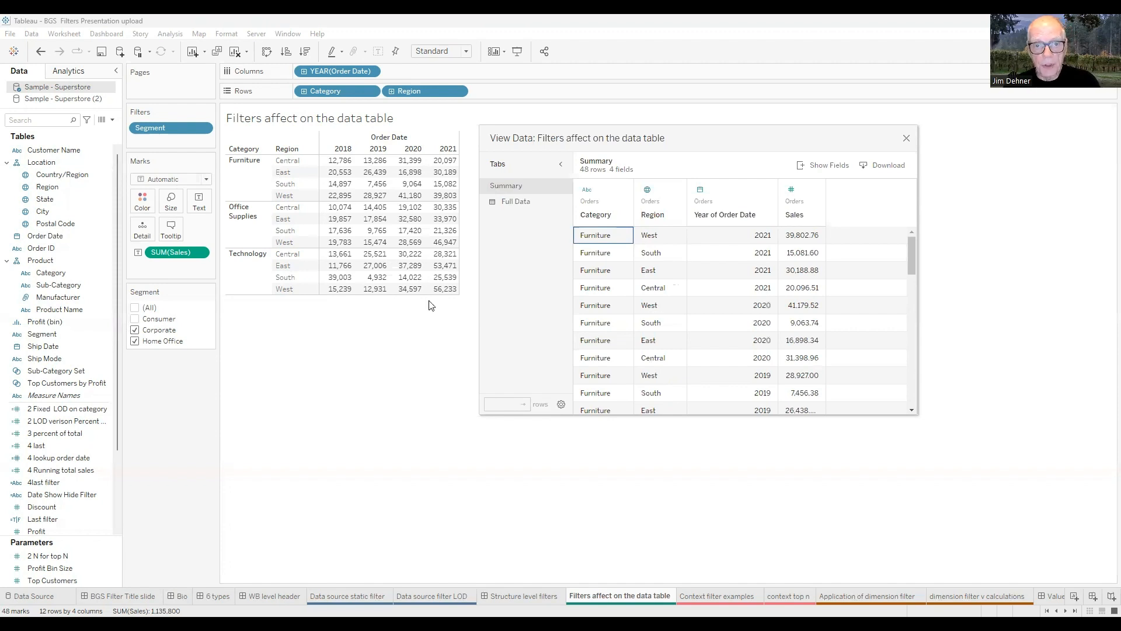
left_click(521, 202)
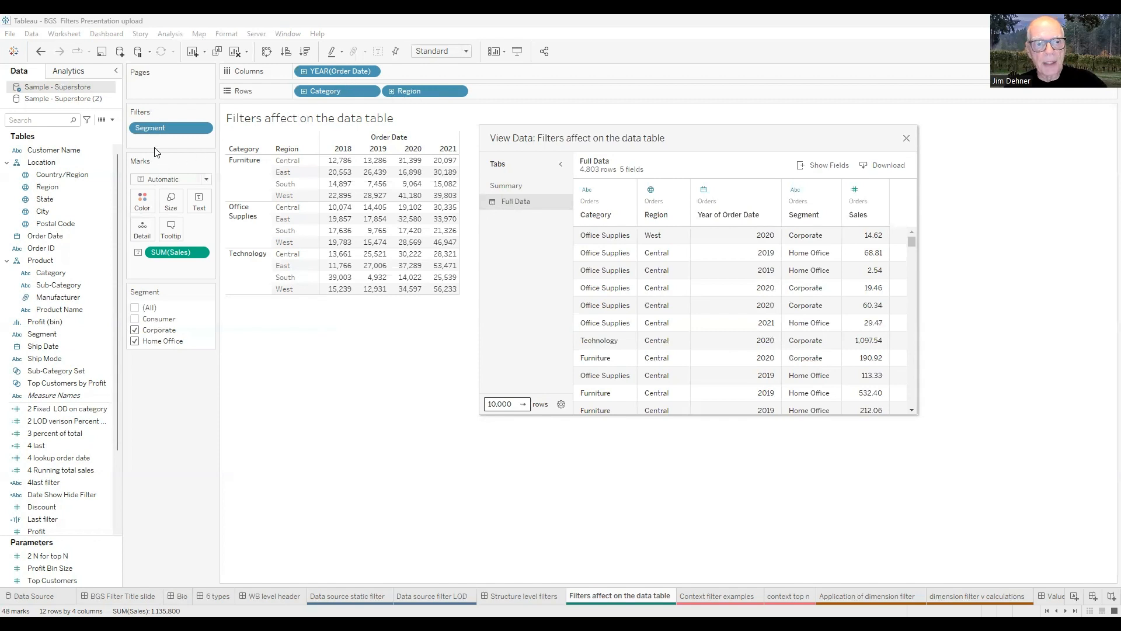
left_click(906, 140)
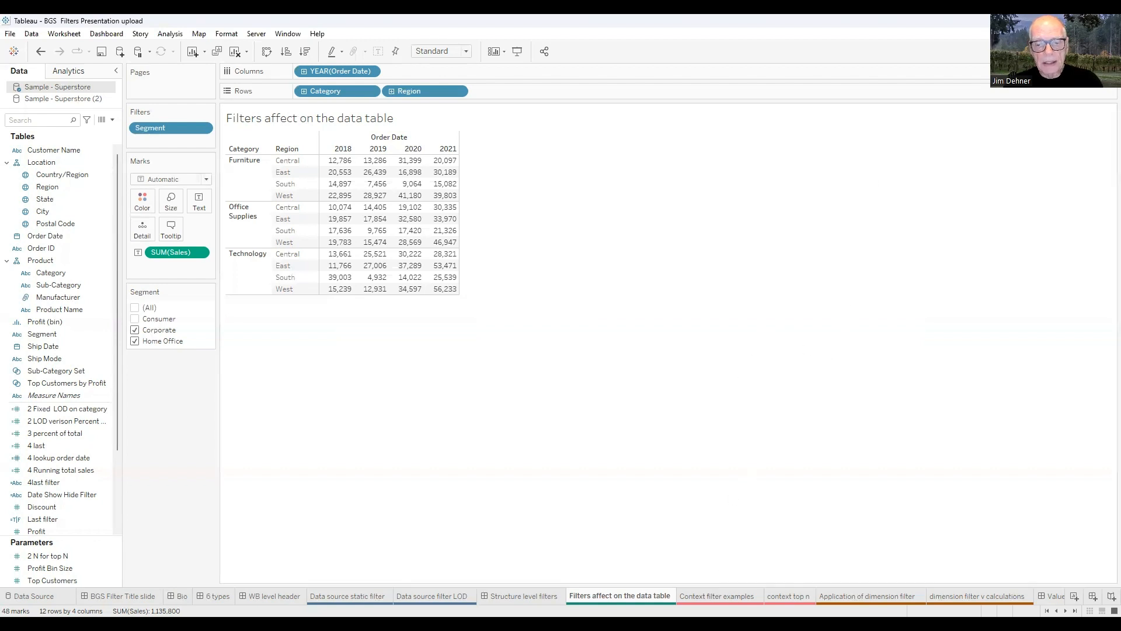
Switch to the 'Context filter examples' sheet.
left_click(719, 596)
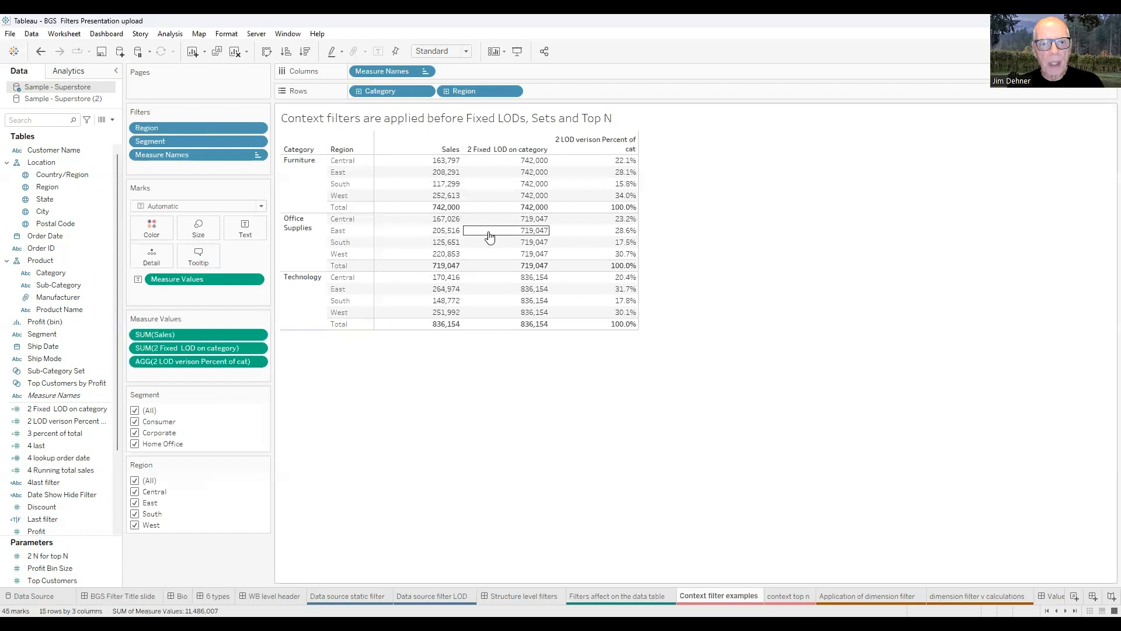
Search the Data pane for '2' and open the '2 Fixed LOD on category' formula { FIXED [Category]:sum([Sales]) }.
left_click(12, 120)
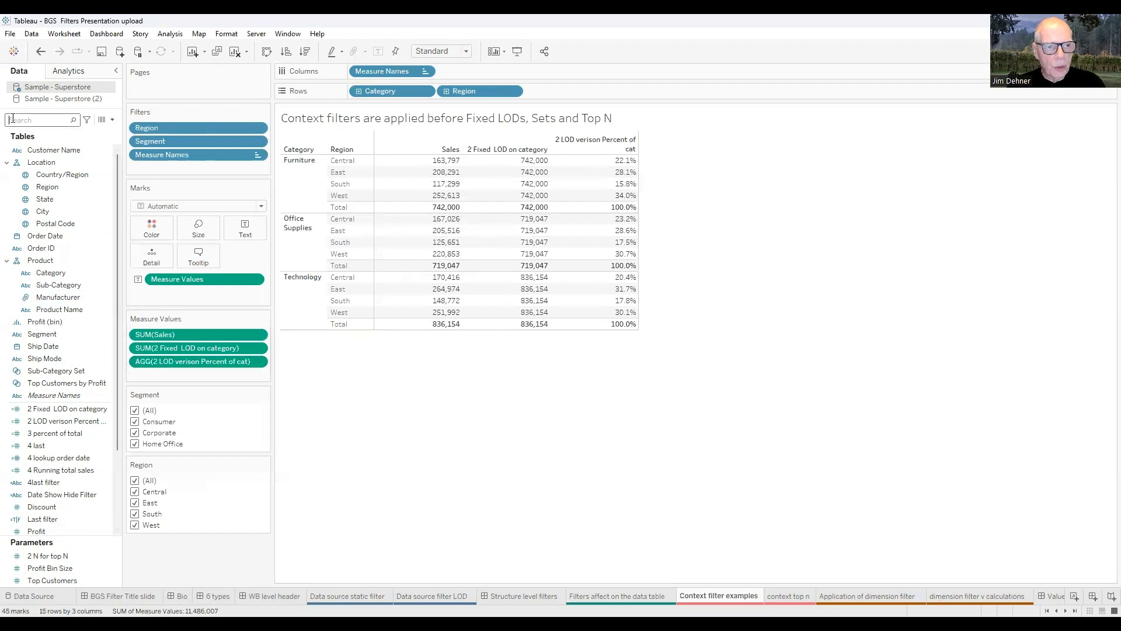
type("2")
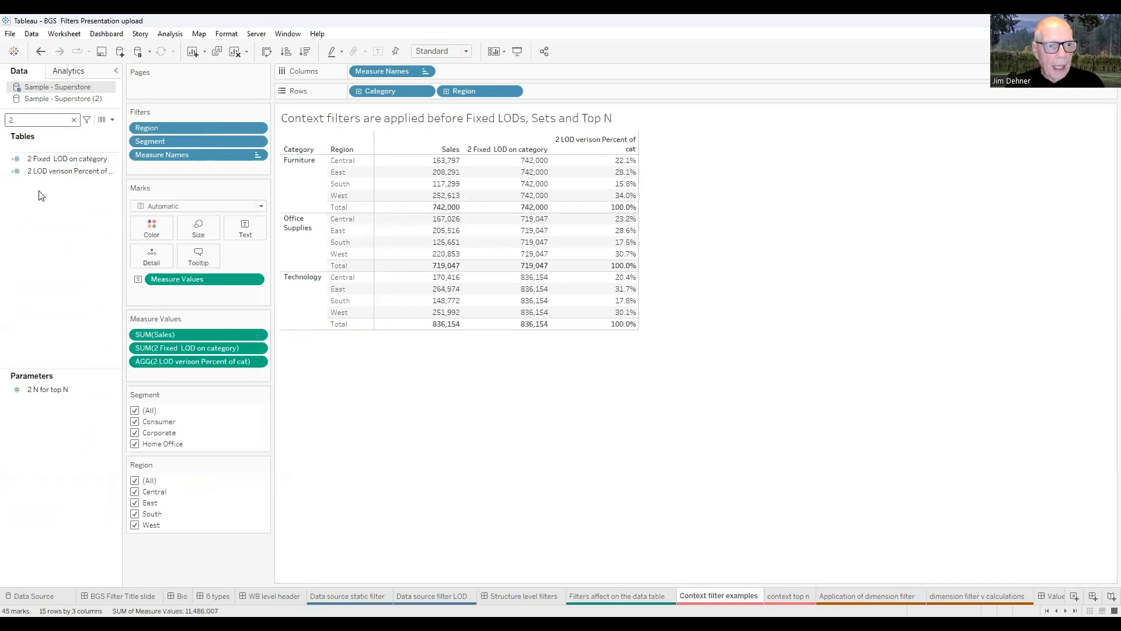
left_click(57, 160)
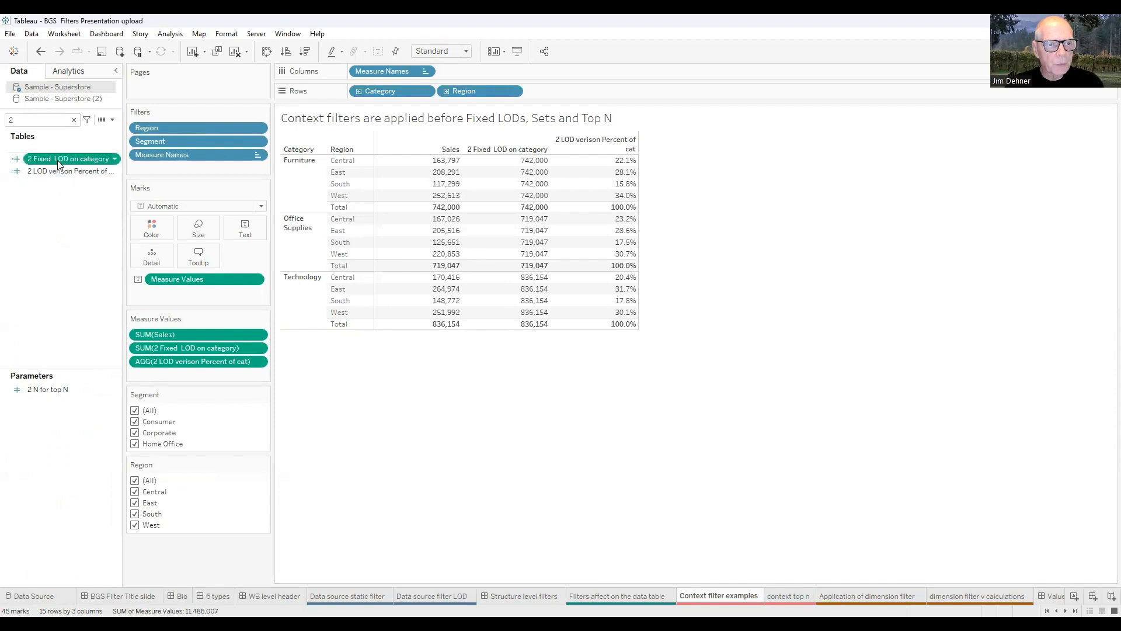
right_click(57, 160)
left_click(85, 233)
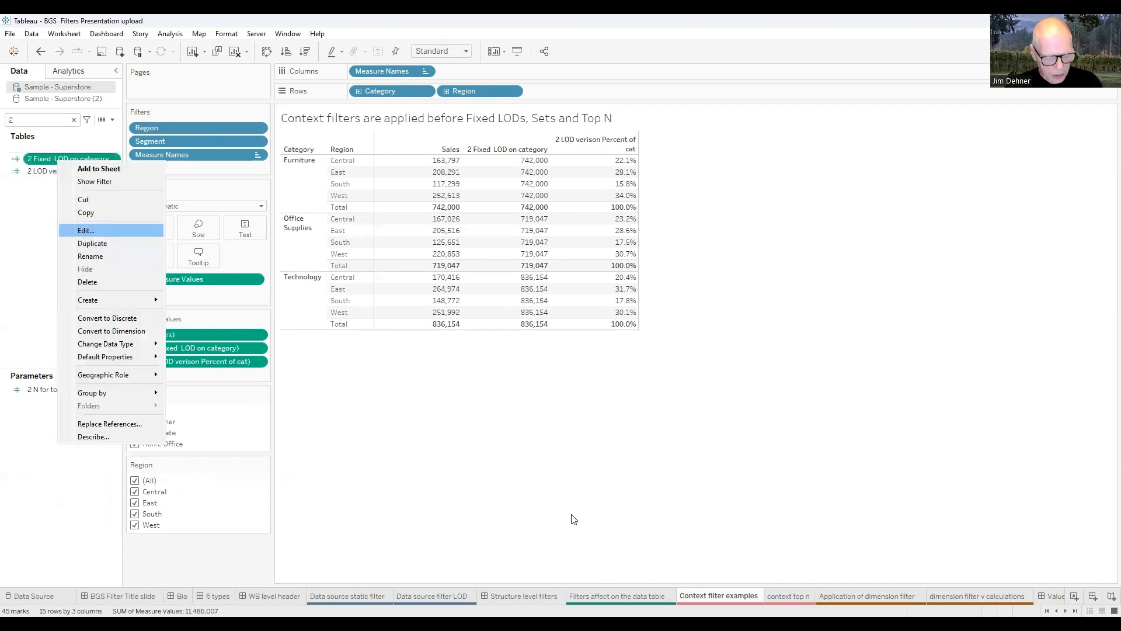
scroll(579, 427, "up", 4)
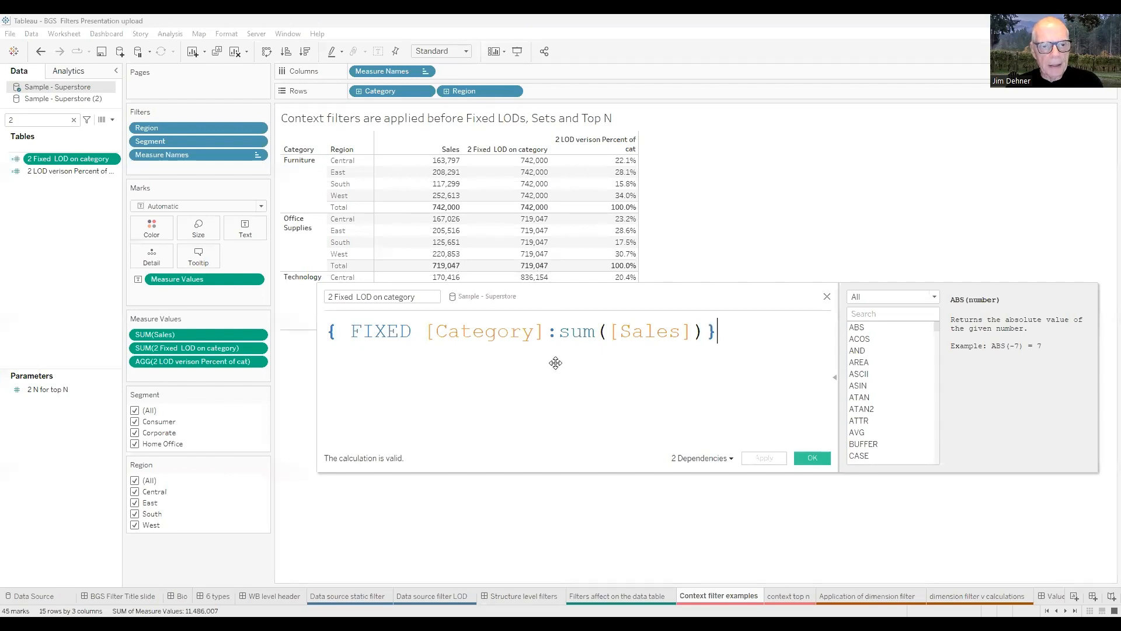
left_click_drag(555, 363, 559, 419)
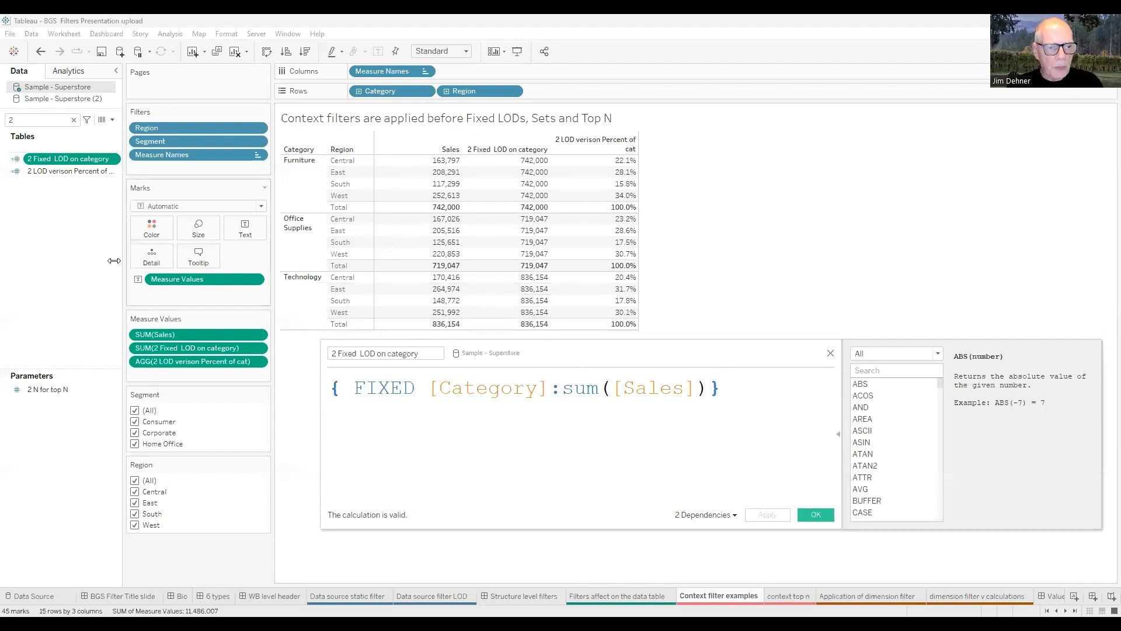
right_click(57, 173)
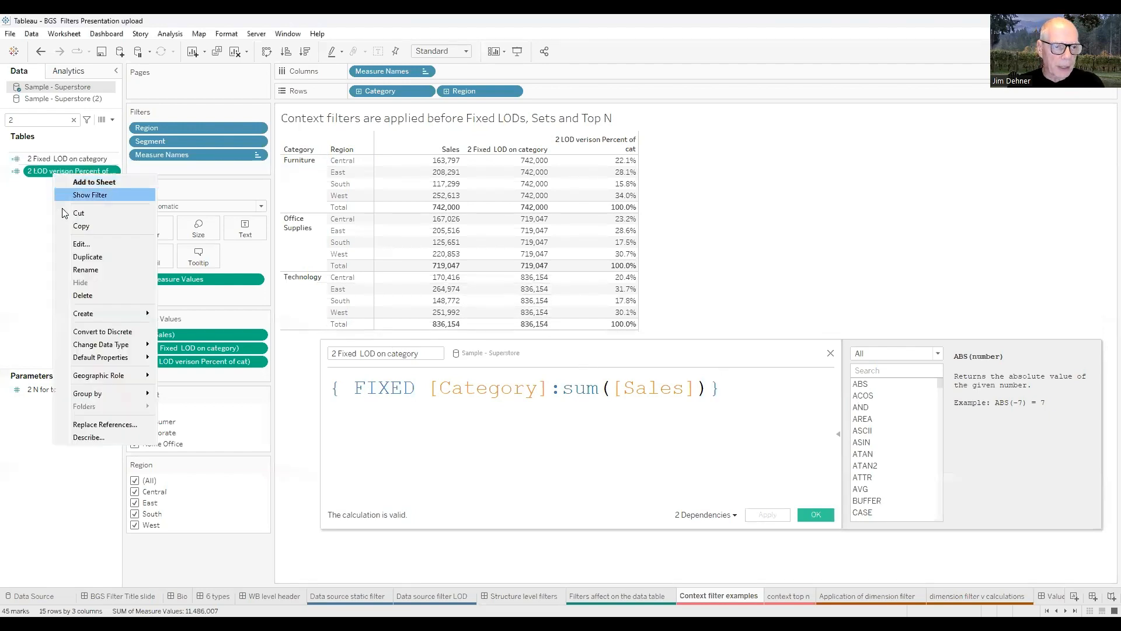
Review the '2 LOD verison Percent of cat' formula sum([Sales]) / sum([2 Fixed LOD on category]), then close it.
left_click(80, 244)
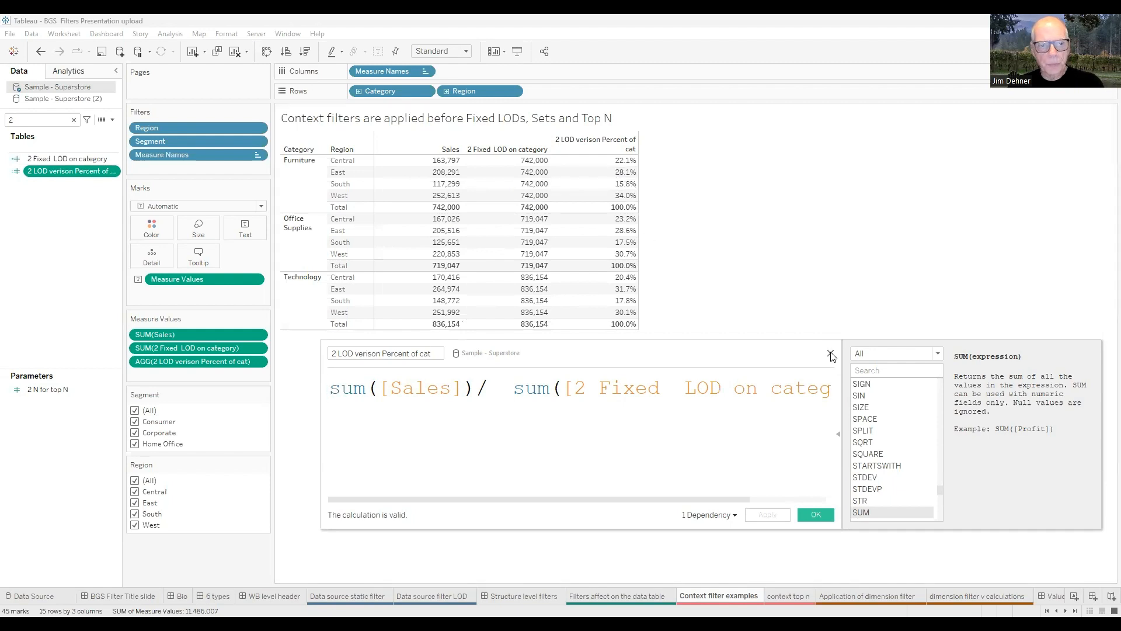
left_click(831, 354)
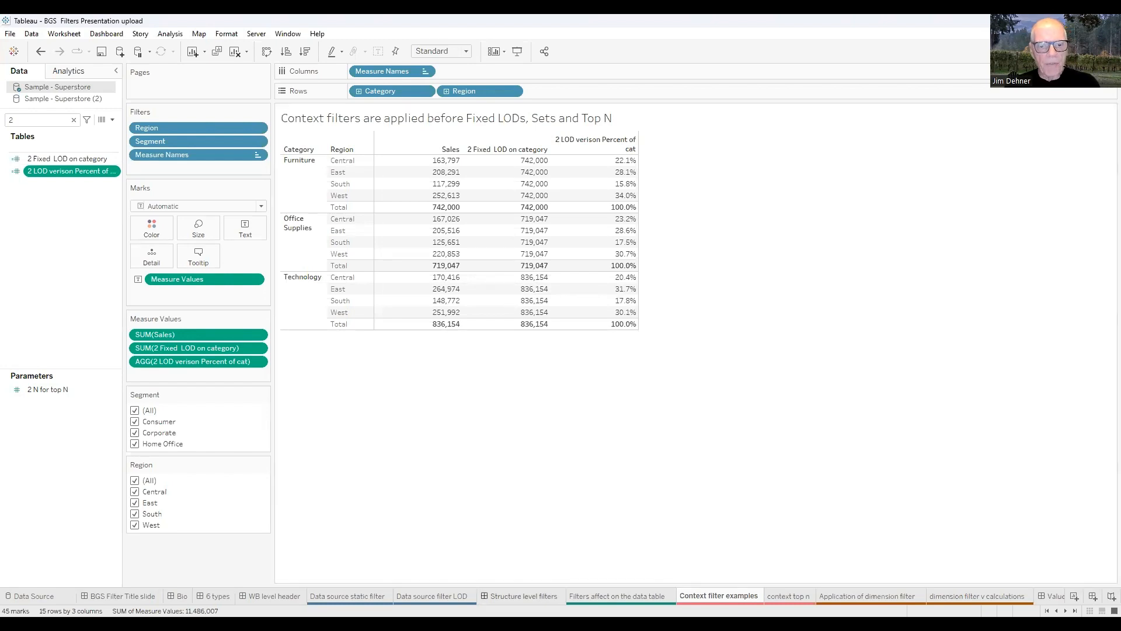
left_click(524, 596)
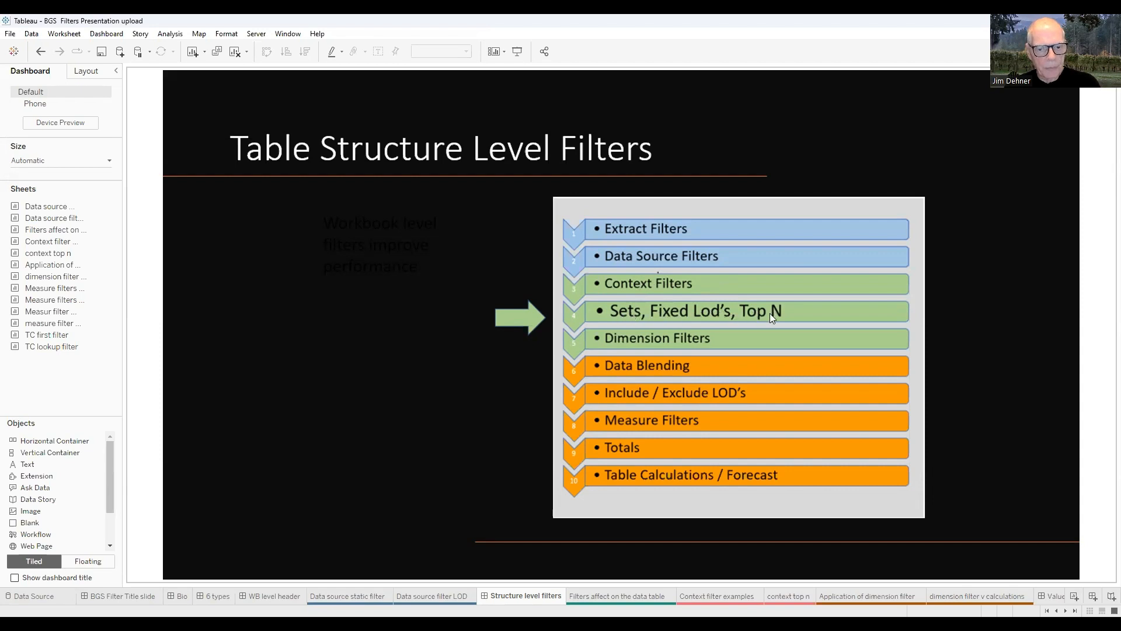
key("ctrl+Tab")
key("ctrl+Tab")
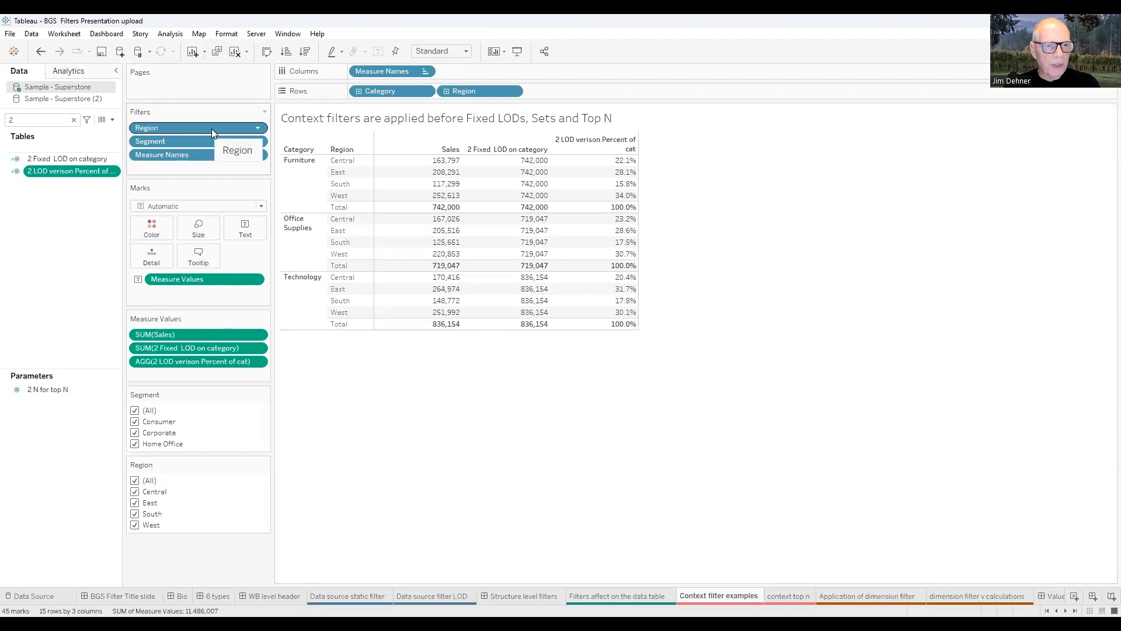
Add the Region filter on the Filters shelf to context.
left_click(258, 128)
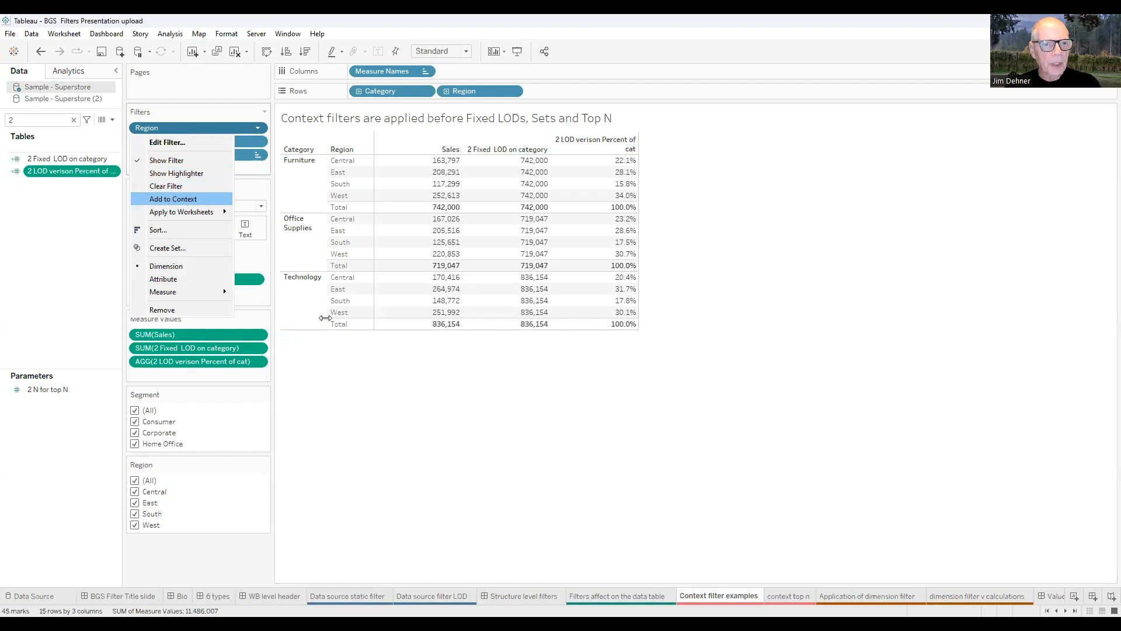
left_click(182, 201)
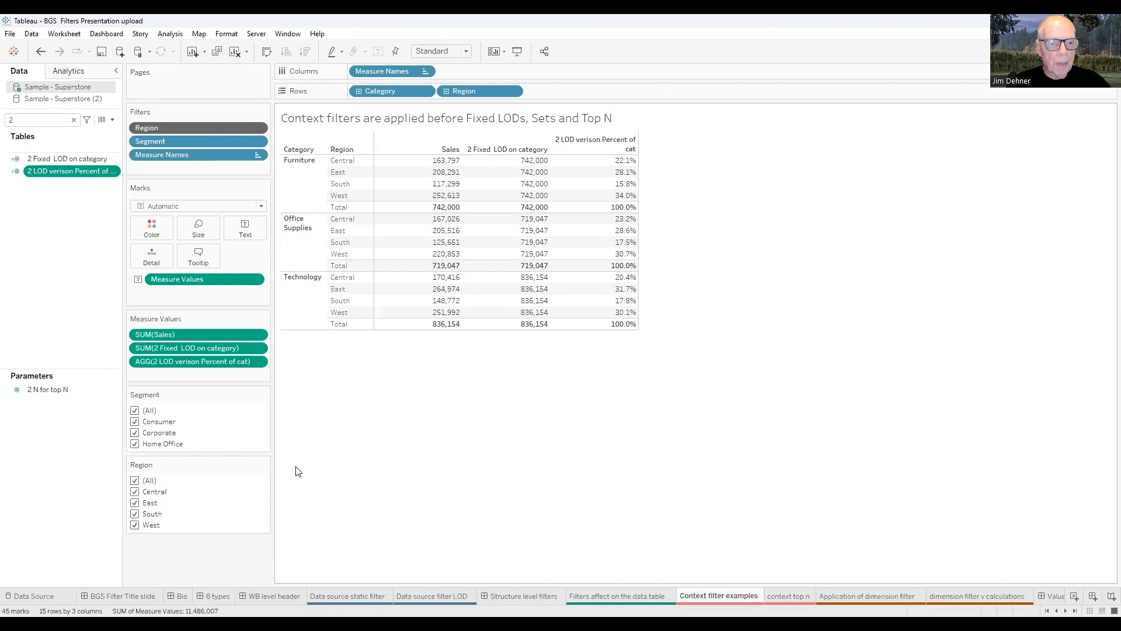
Exclude Central from the Region filter, dropping fixed LOD totals to 578,203, 552,021 and 665,738.
left_click(135, 492)
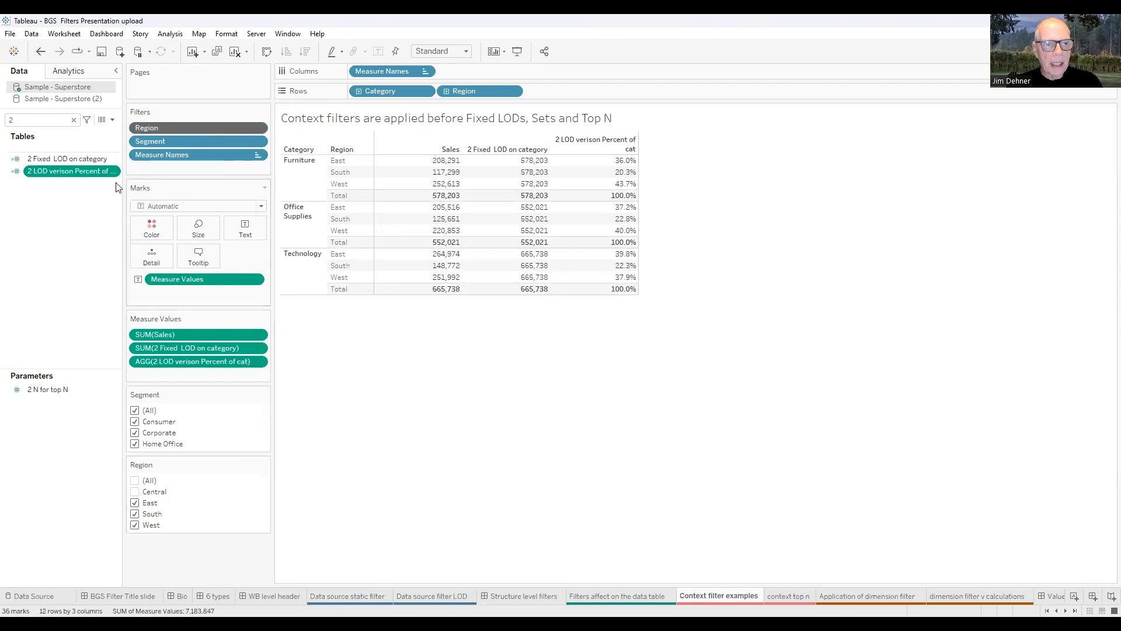
right_click(56, 160)
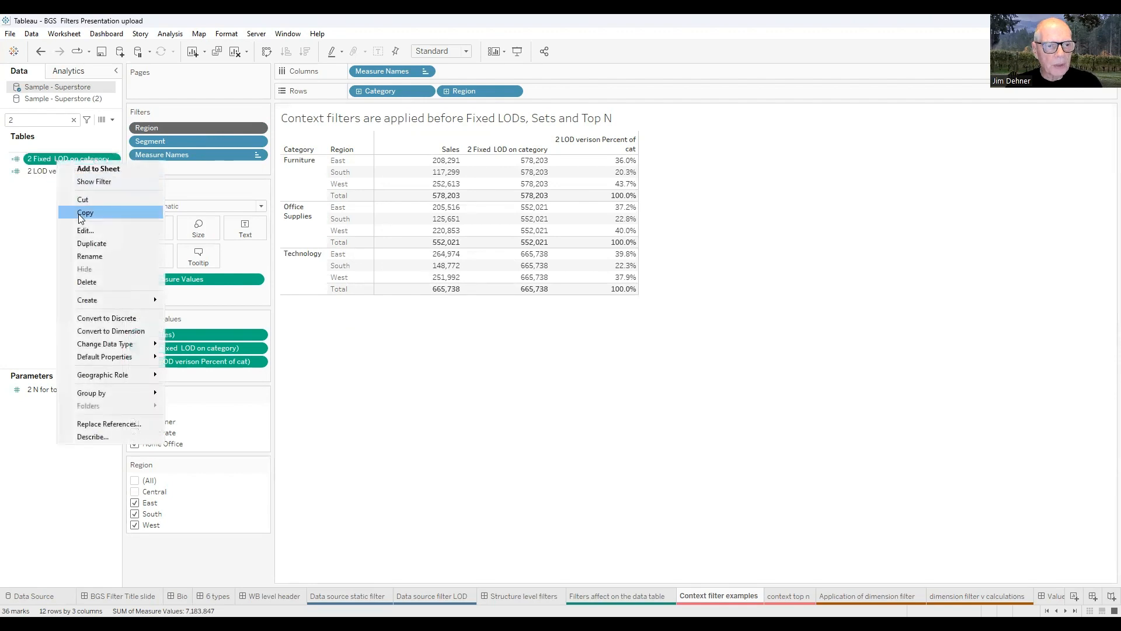
Edit '2 Fixed LOD on category' to show { FIXED [Category]:sum([Sales]) } in enlarged text beside the table.
left_click(80, 232)
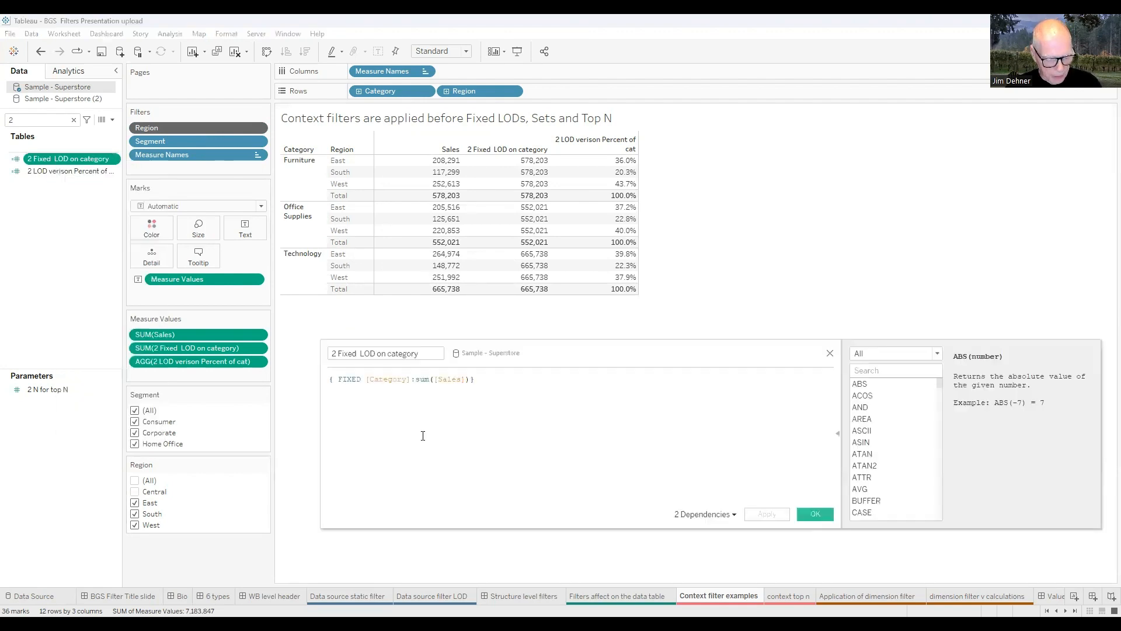
scroll(420, 428, "up", 1, "ctrl")
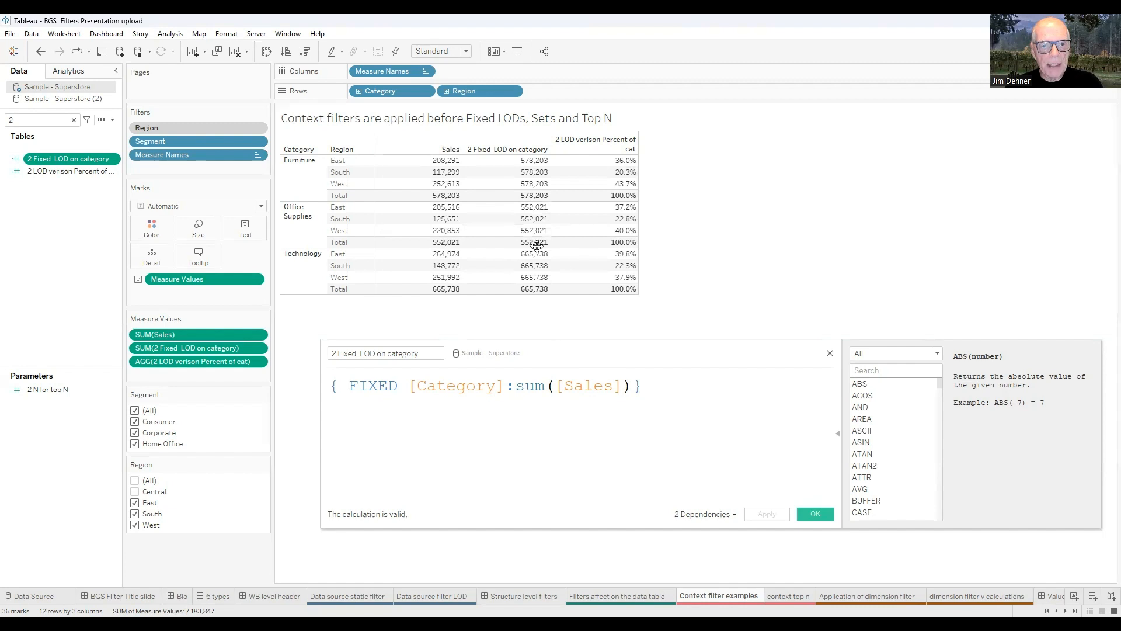
left_click_drag(536, 245, 536, 246)
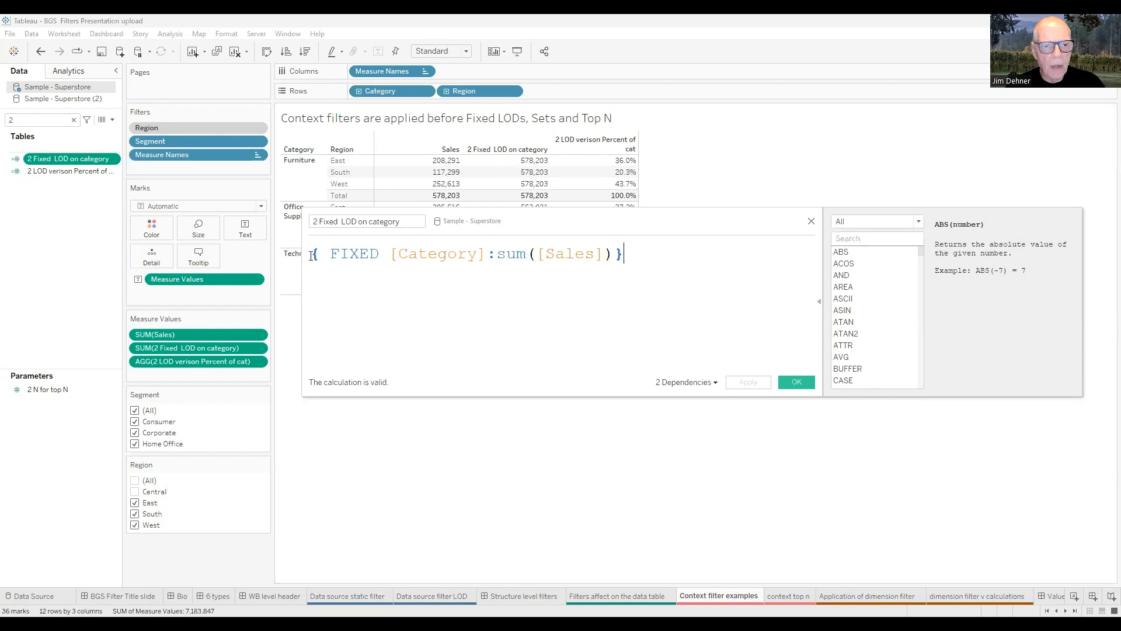
left_click_drag(309, 254, 624, 255)
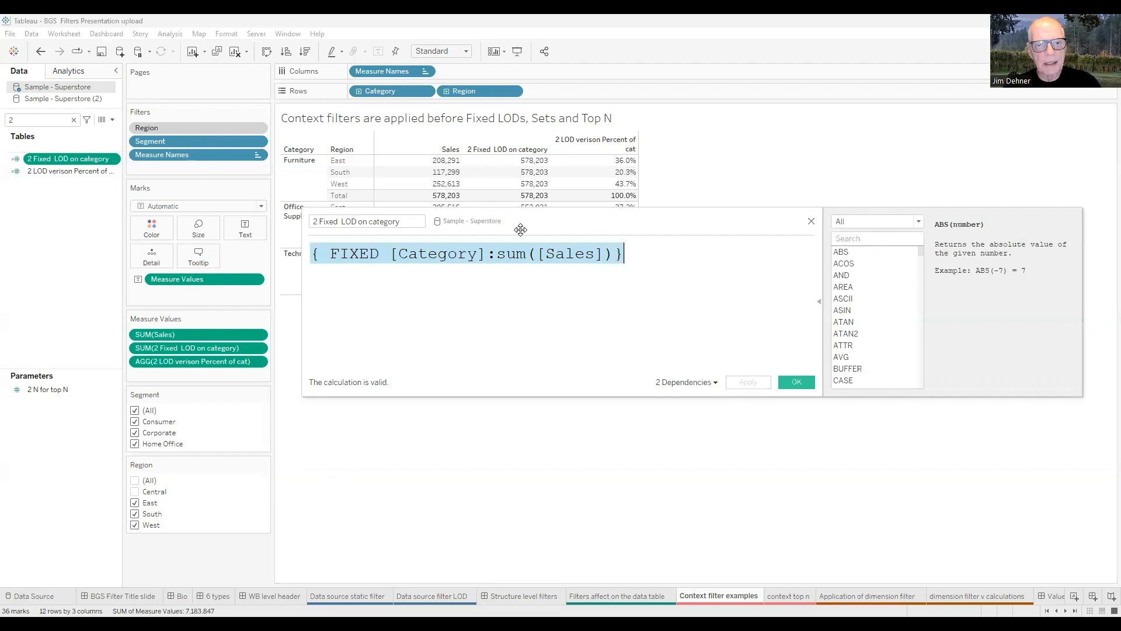
left_click_drag(521, 229, 534, 316)
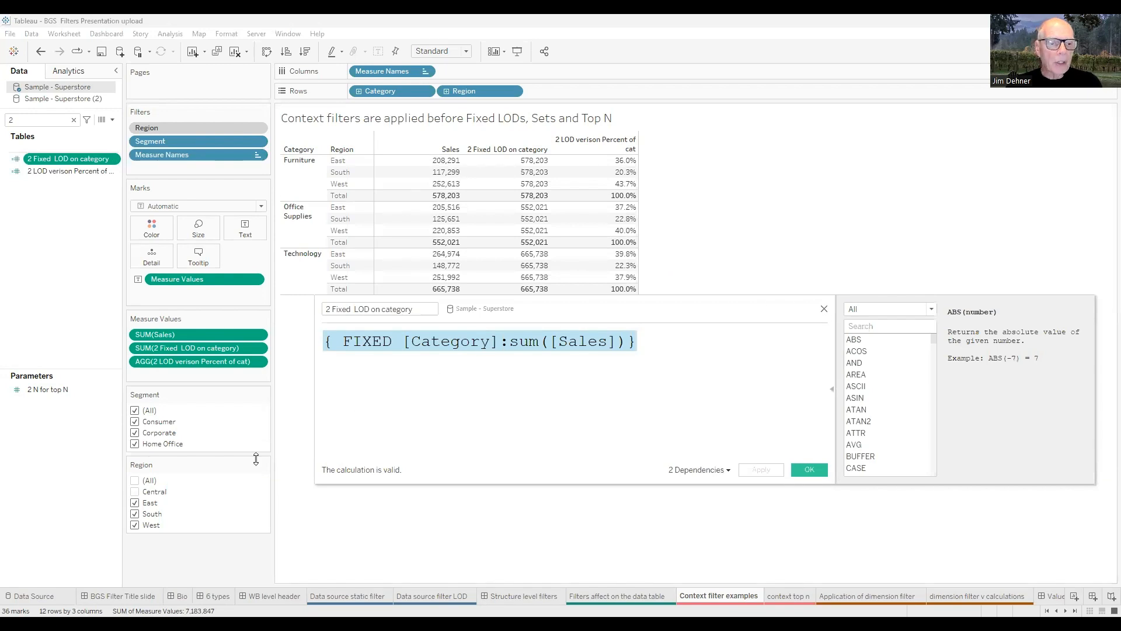
Re-include Central and remove Region from context, so fixed LOD totals read 742,000, 719,047 and 836,154.
left_click(135, 492)
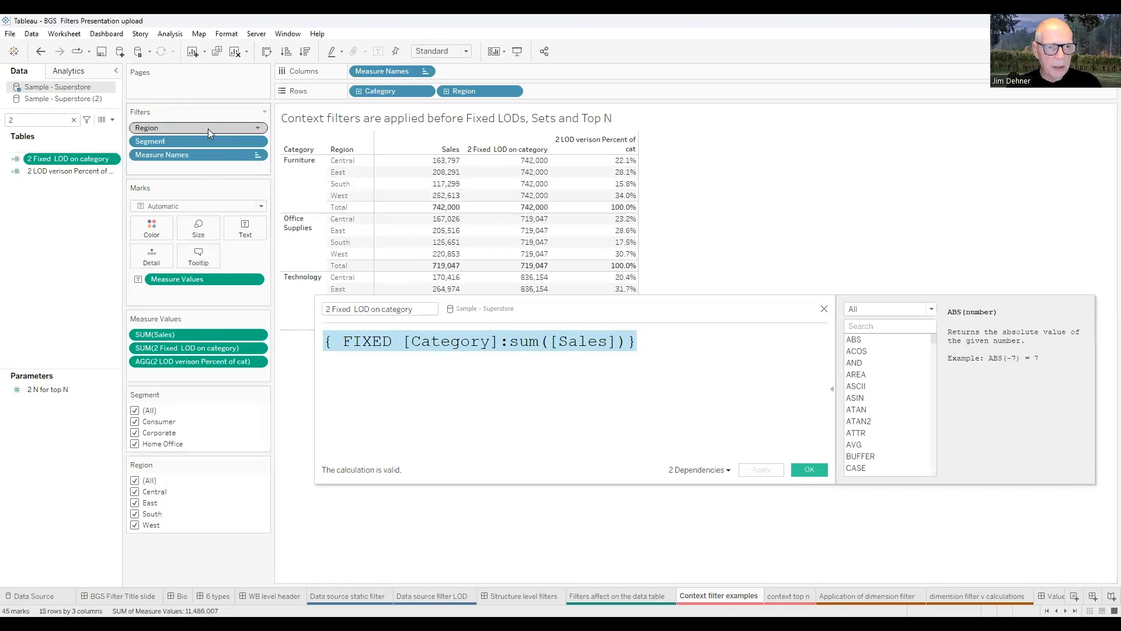
left_click(259, 127)
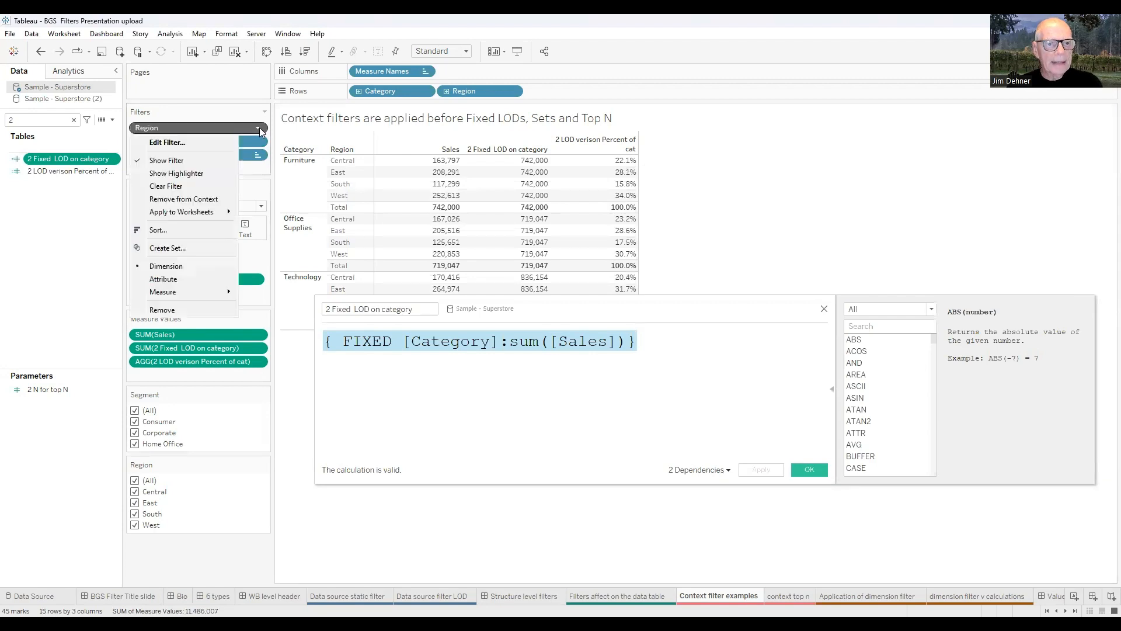
left_click(198, 200)
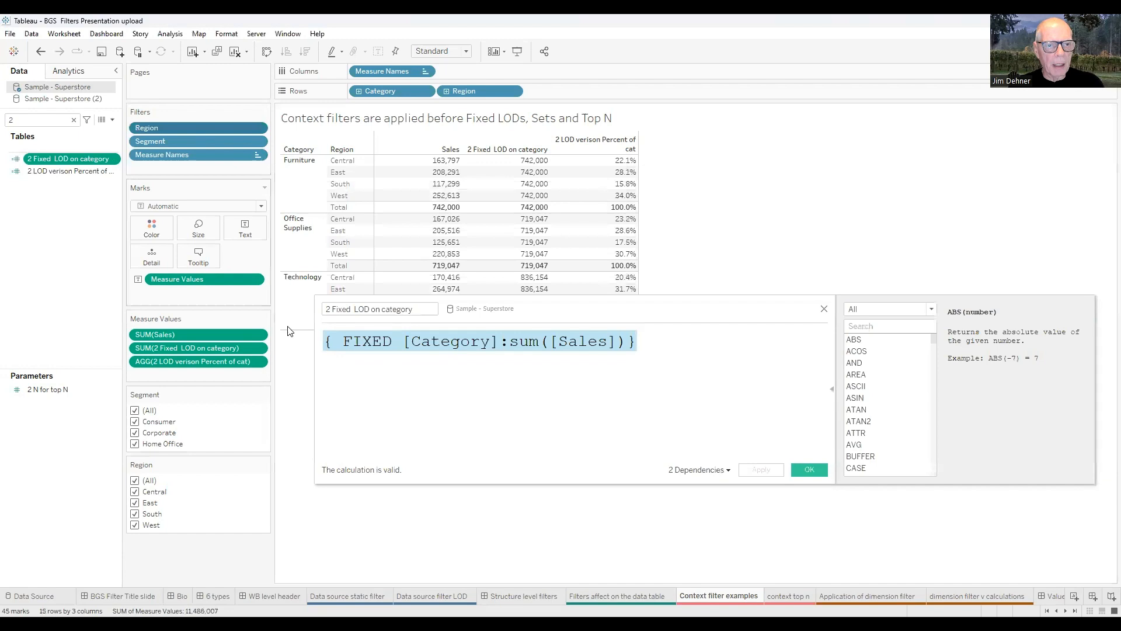
Close the formula editor and return to the Context filter examples sheet.
left_click(515, 596)
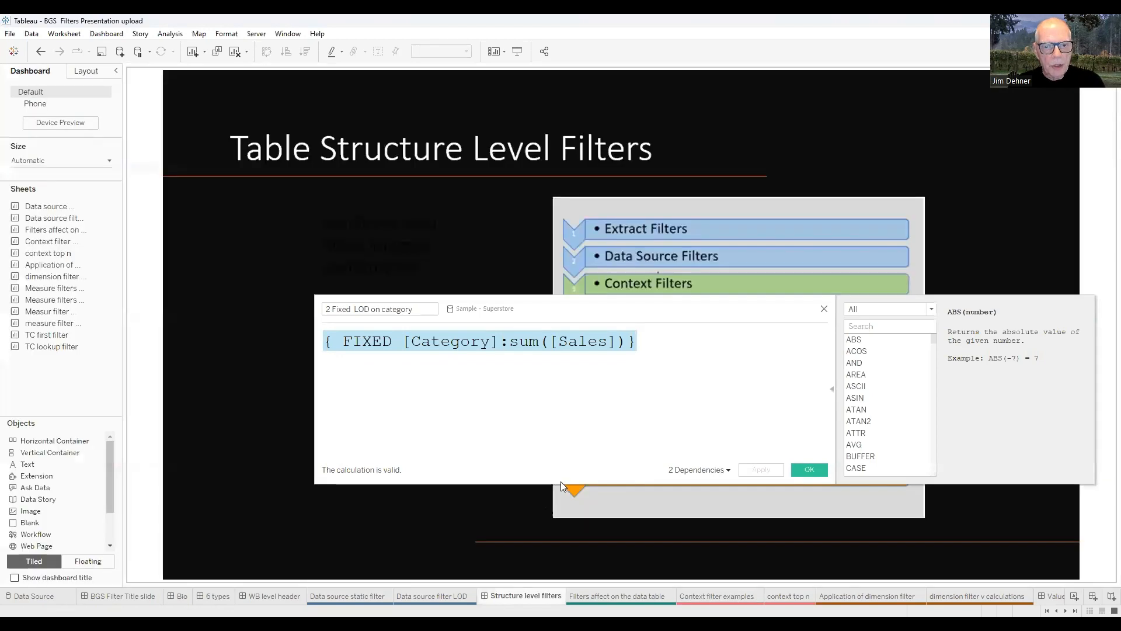
left_click(824, 309)
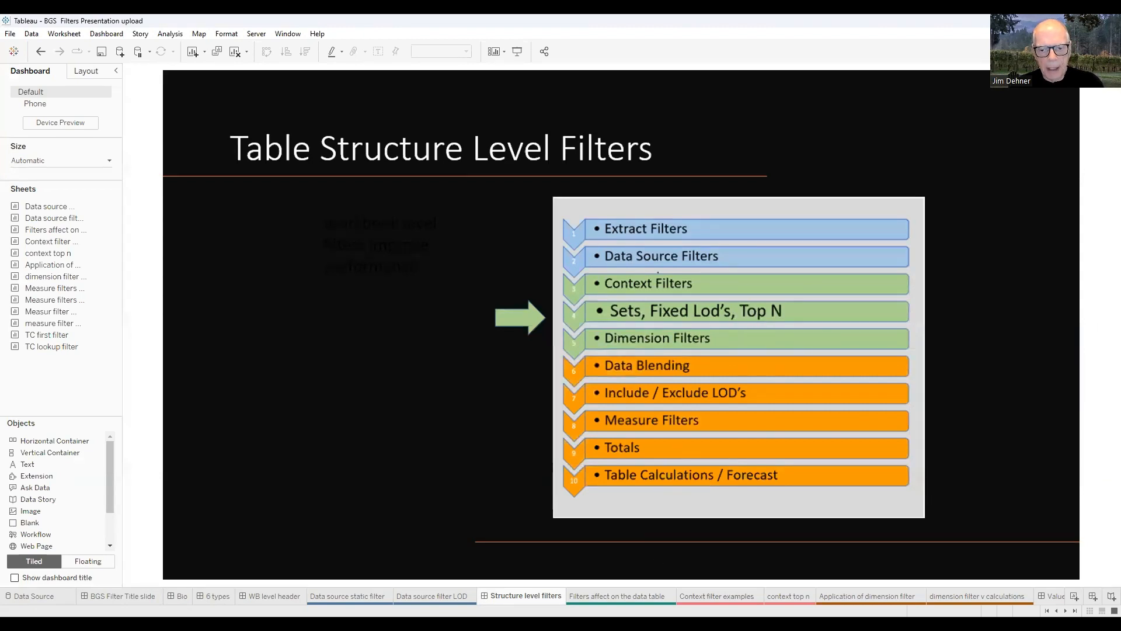
key("ctrl+Tab")
key("ctrl+Tab")
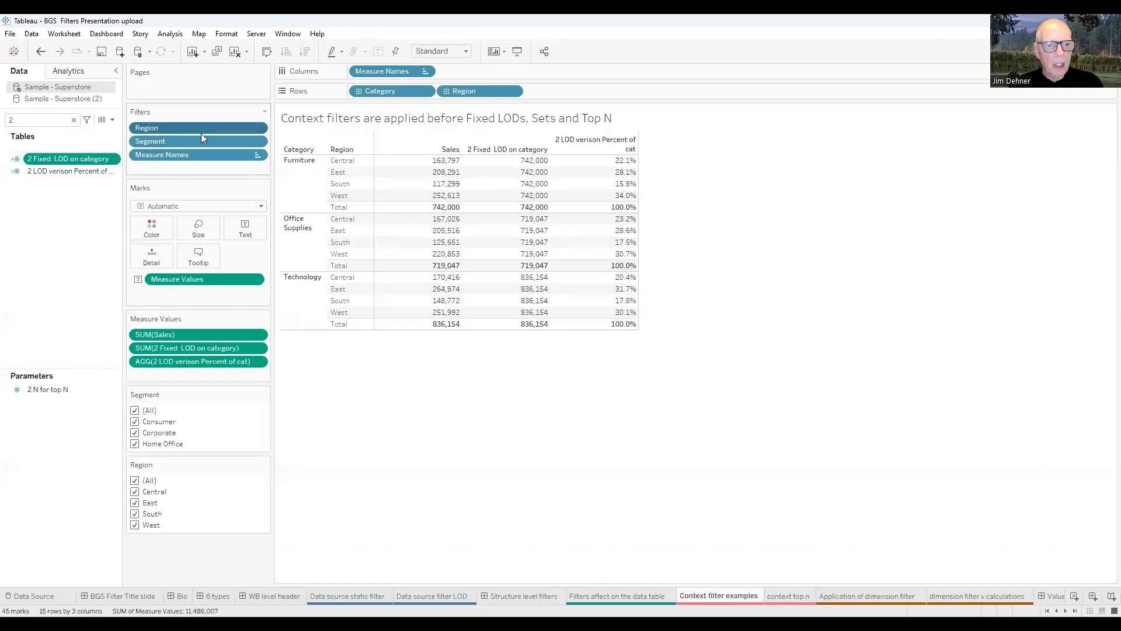
Exclude Central again, recheck the '2 Fixed LOD on category' formula, then move to the context top n sheet.
left_click(134, 492)
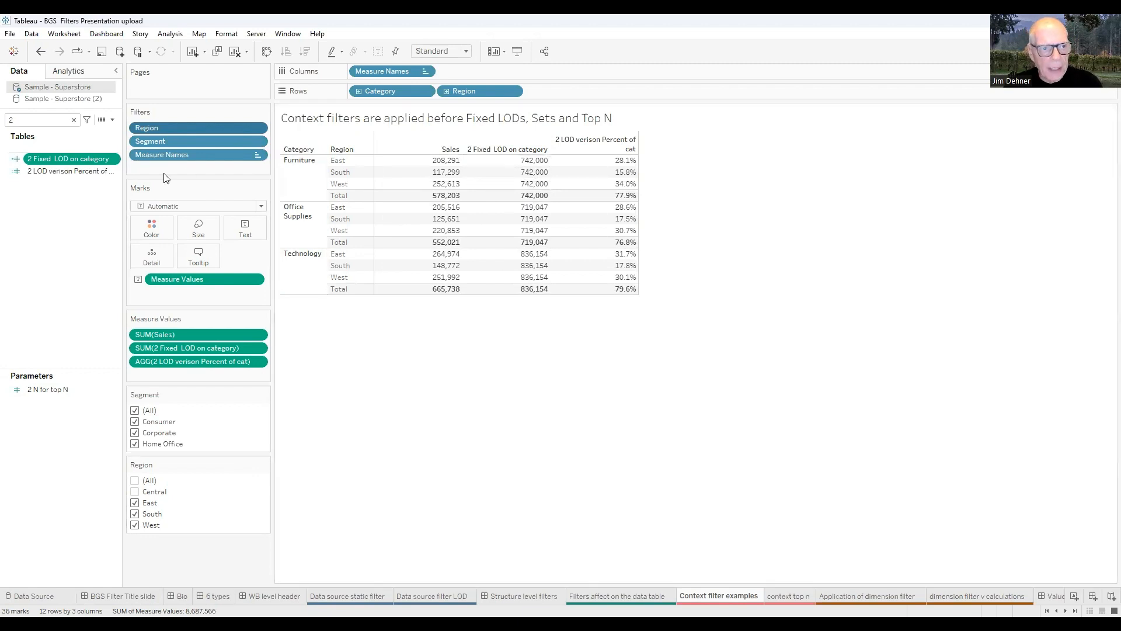
right_click(77, 160)
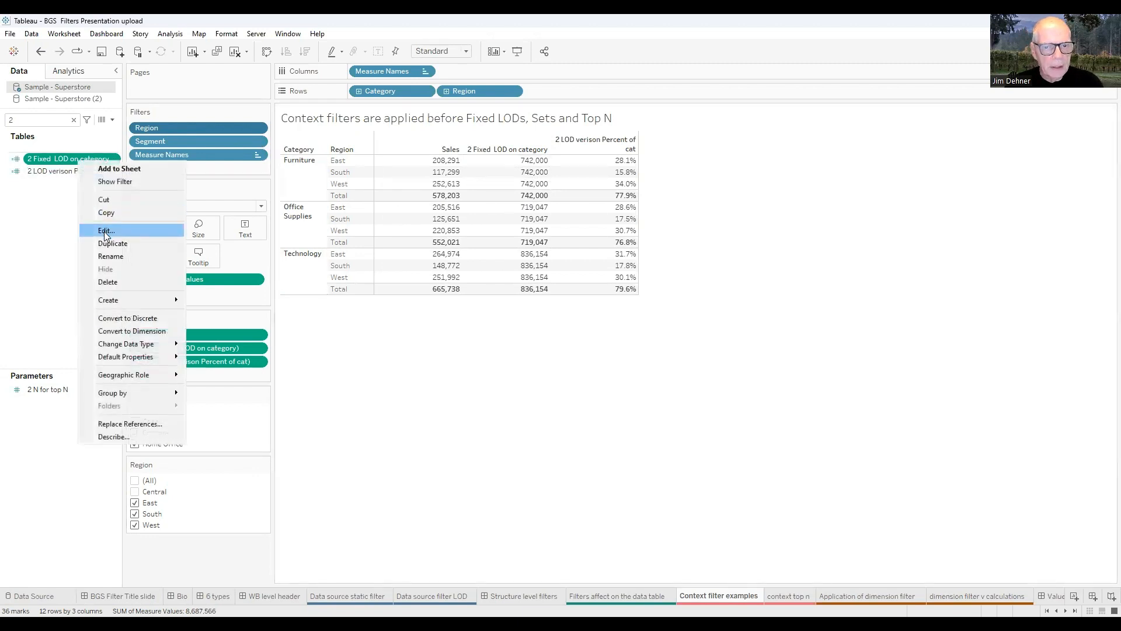
left_click(106, 231)
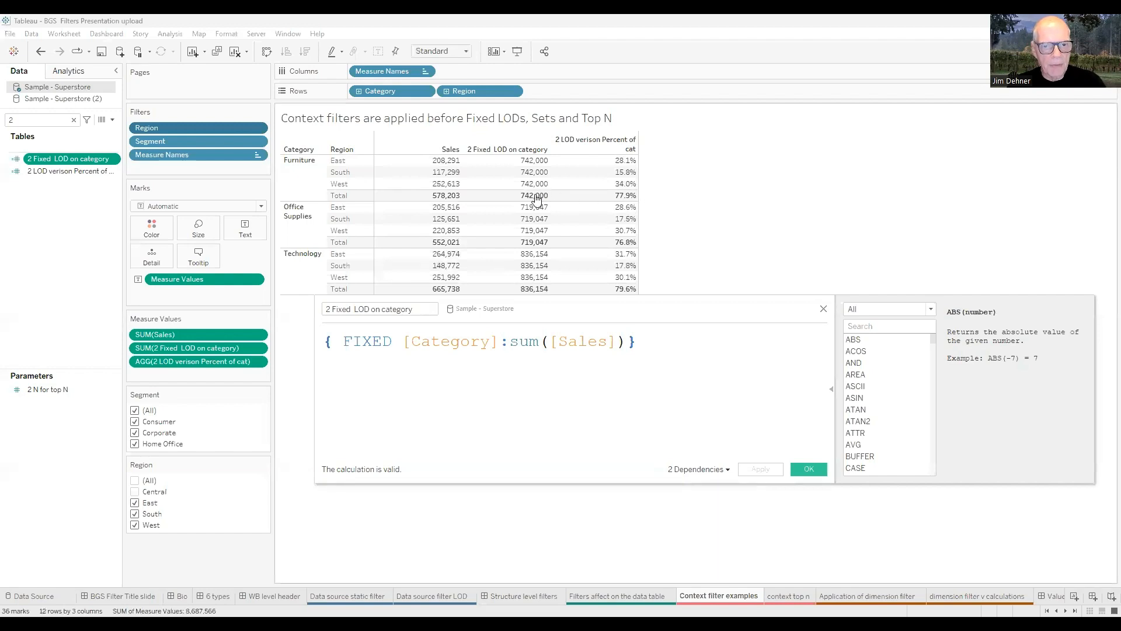
left_click(823, 310)
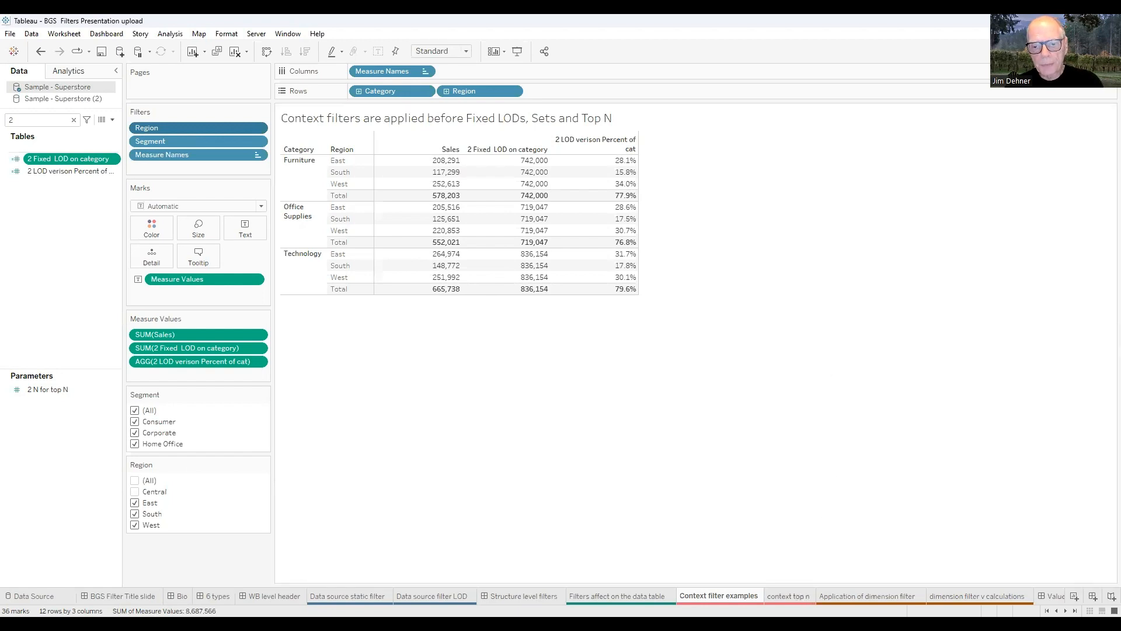
key("ctrl+Tab")
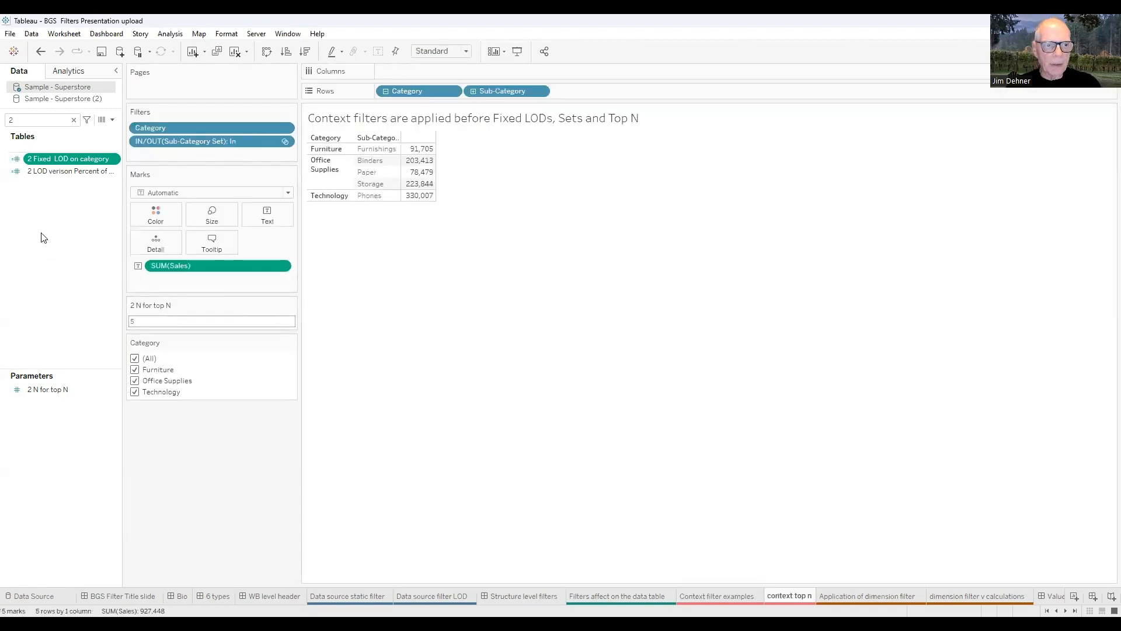
Rank the Sub-Category Set's top N by Sum of Sales, now listing Phones, Chairs, Storage, Tables and Binders.
left_click(74, 119)
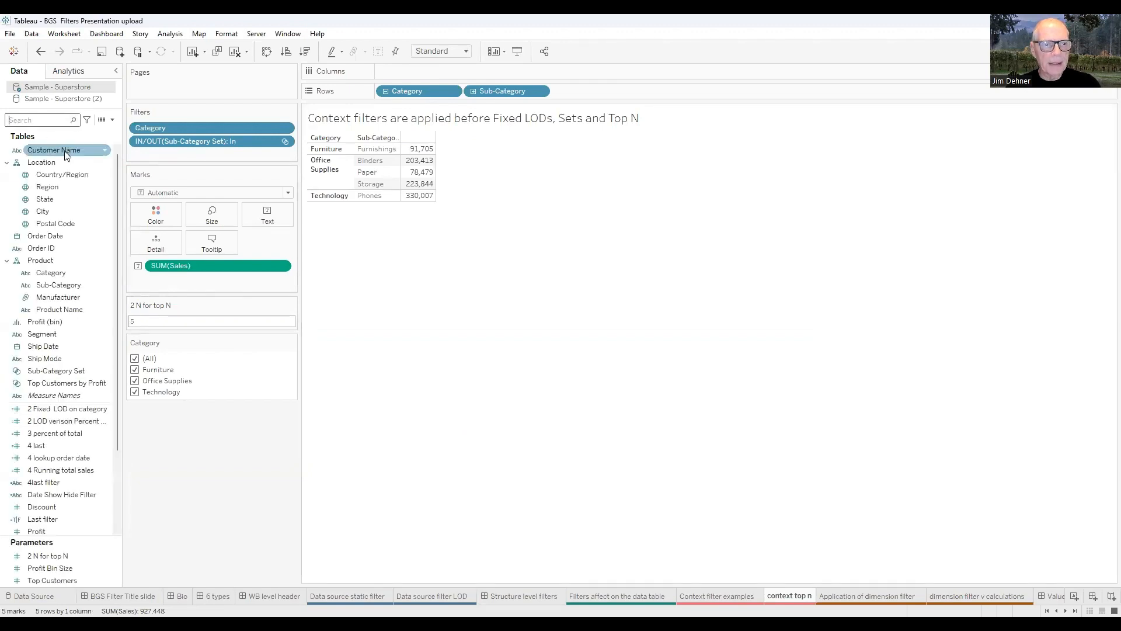
right_click(69, 364)
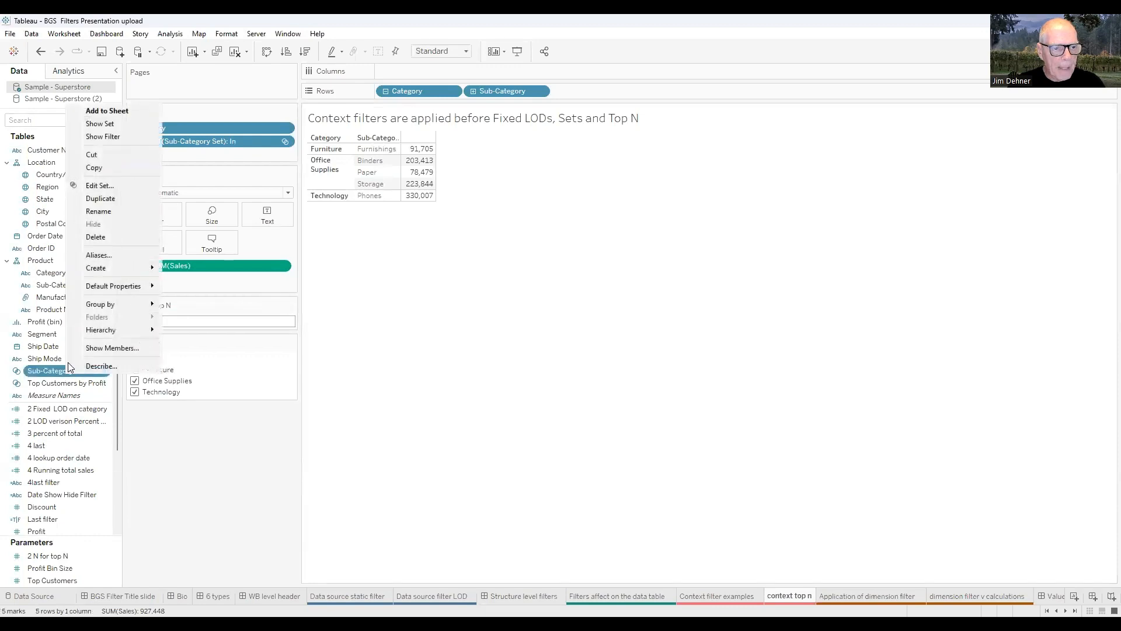
left_click(96, 185)
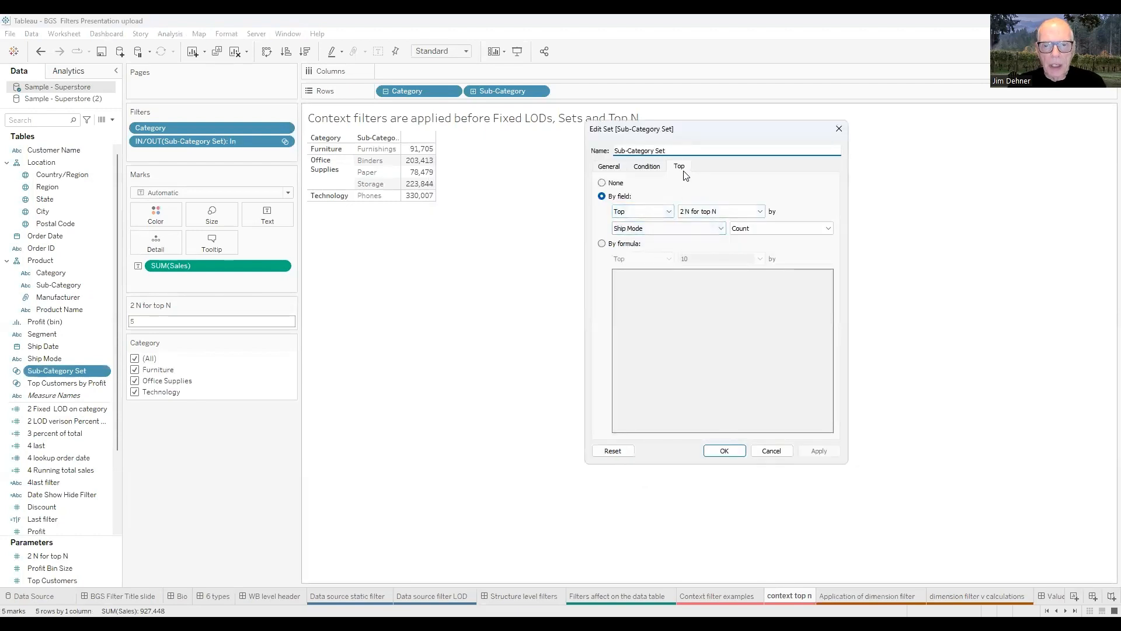
left_click(722, 228)
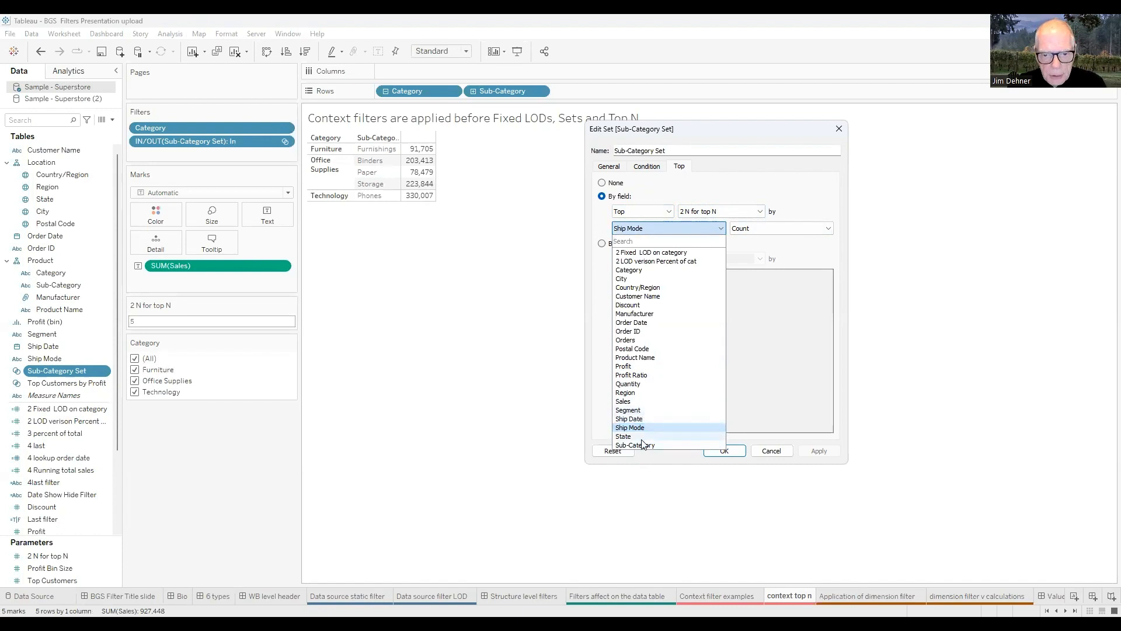
left_click(695, 401)
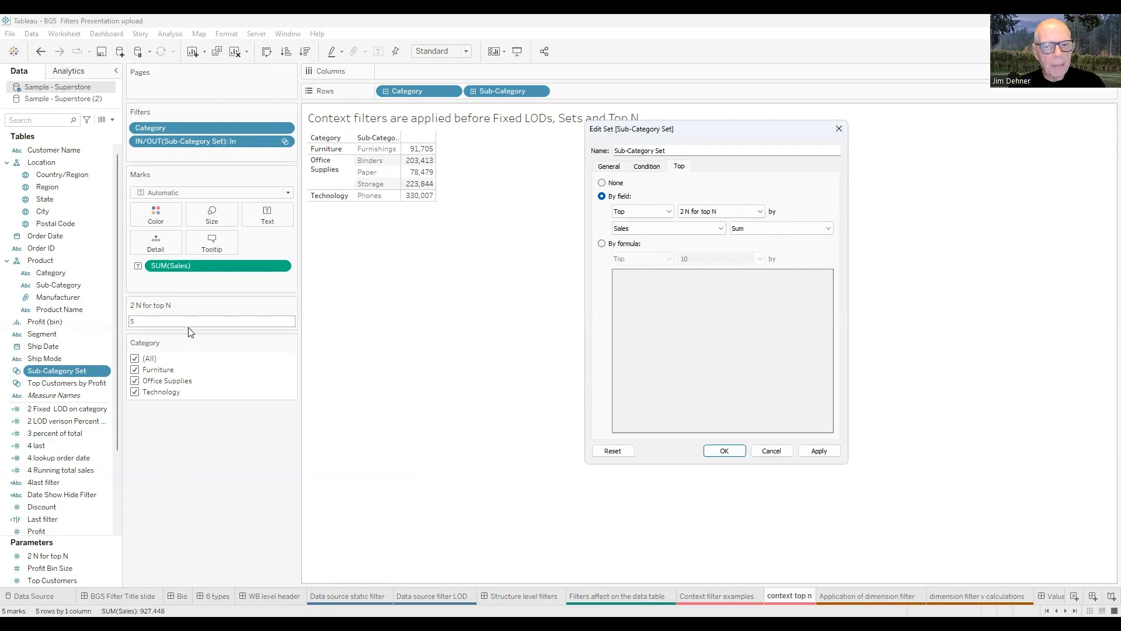
left_click(725, 451)
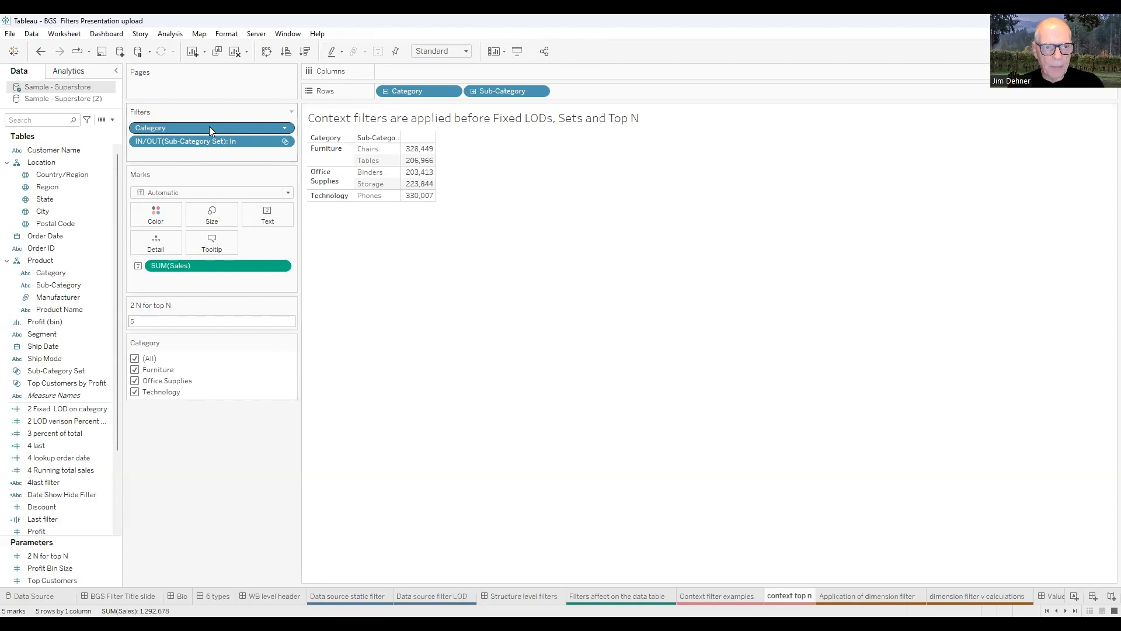
Add the Category filter to context, then switch to the Structure level filters slide.
left_click_drag(209, 126, 260, 150)
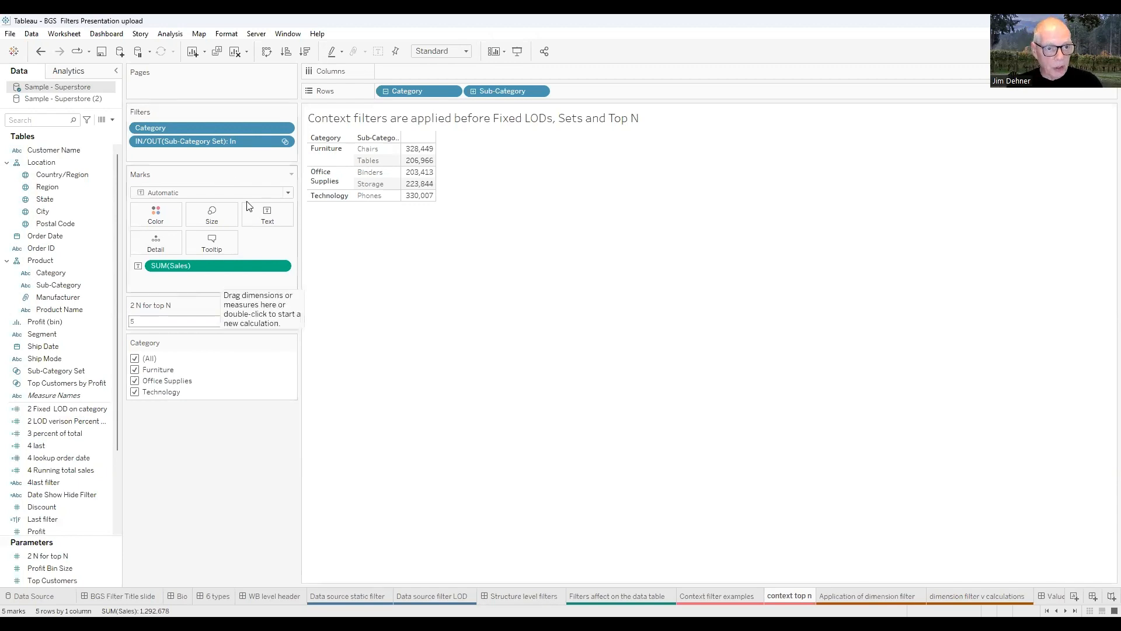
left_click(285, 129)
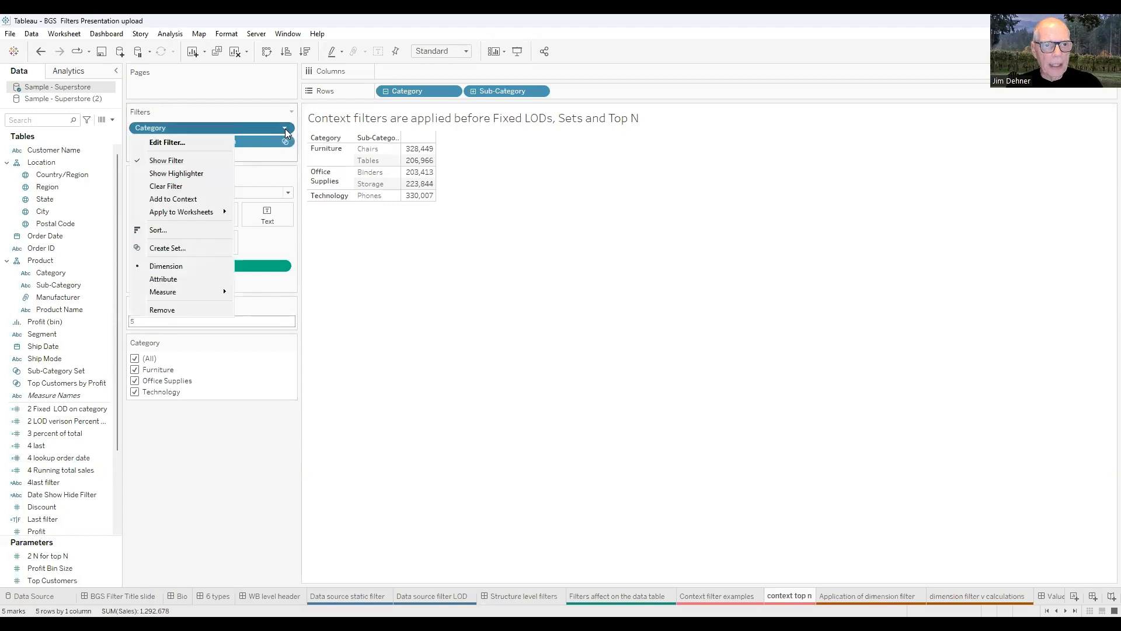
left_click(192, 200)
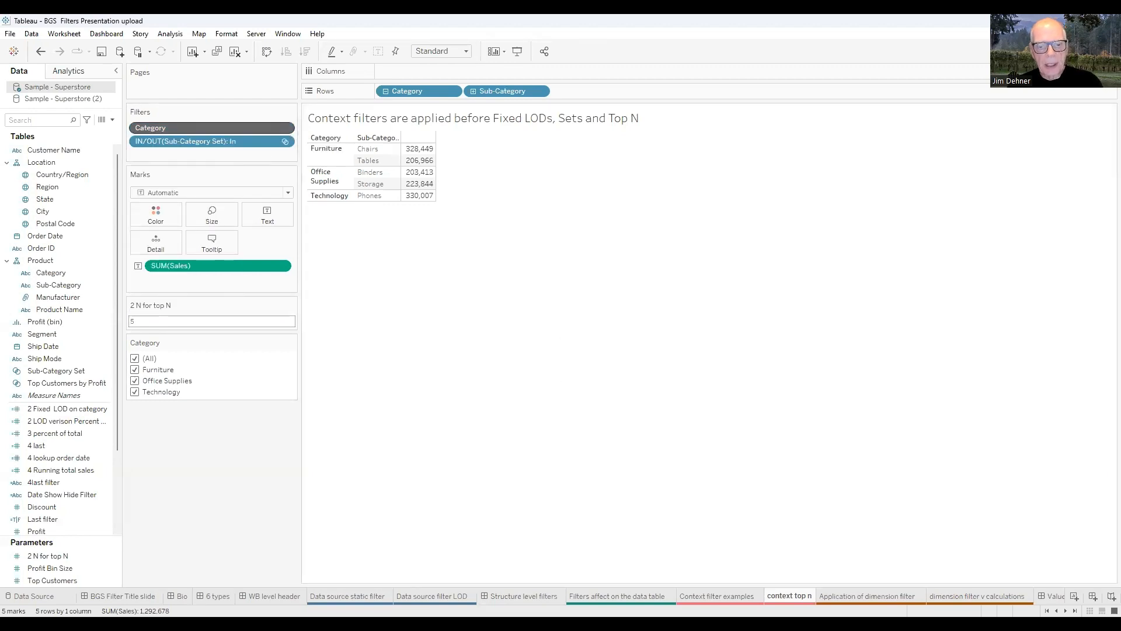
left_click(485, 596)
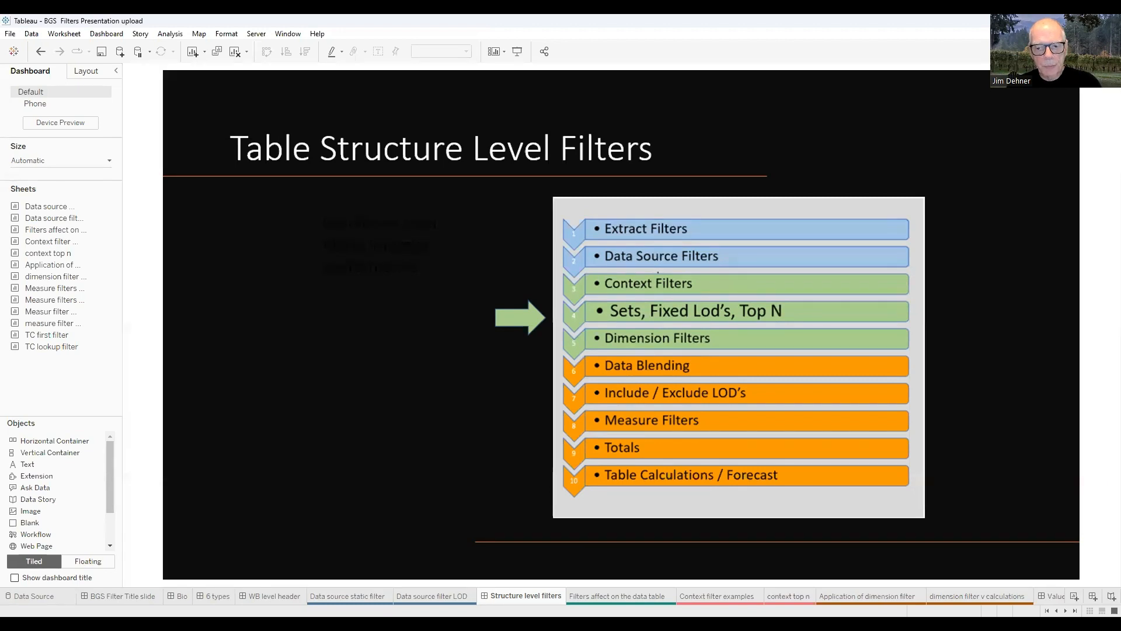
Return to the context top n sheet and uncheck Furniture in the Category context filter.
left_click(772, 595)
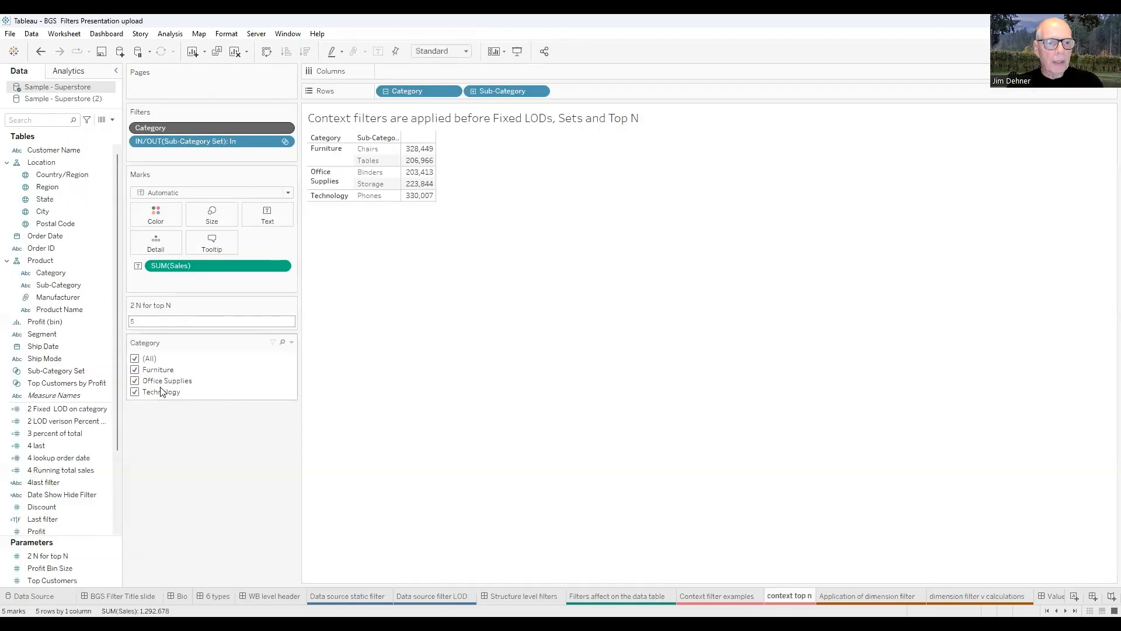
left_click(135, 371)
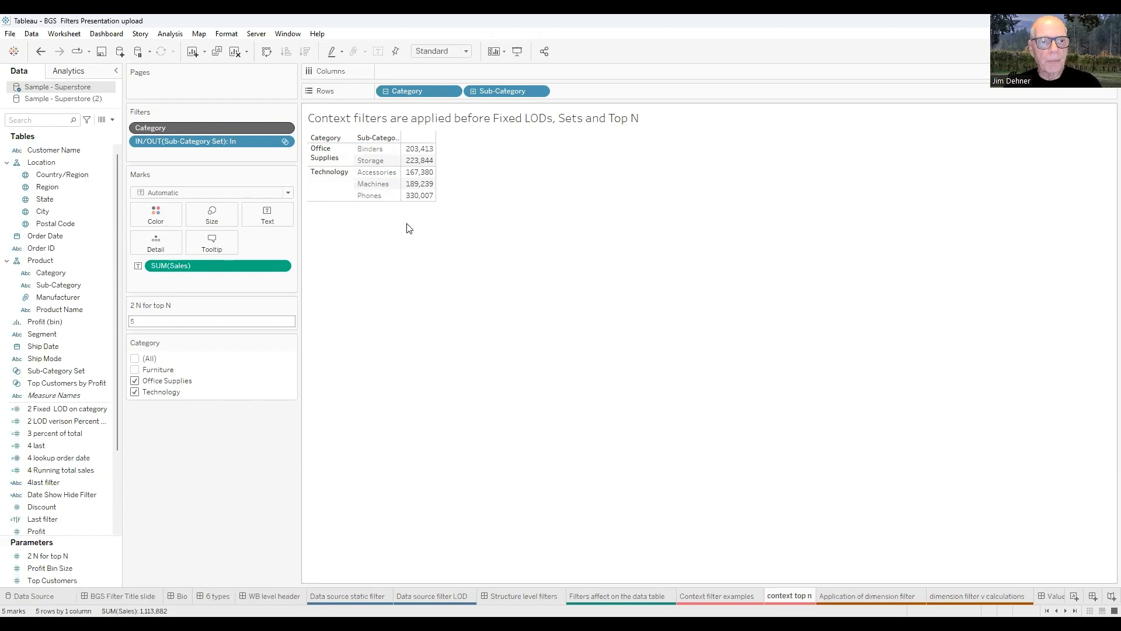
Re-include Furniture, remove Category from context, then exclude Furniture again.
left_click(285, 129)
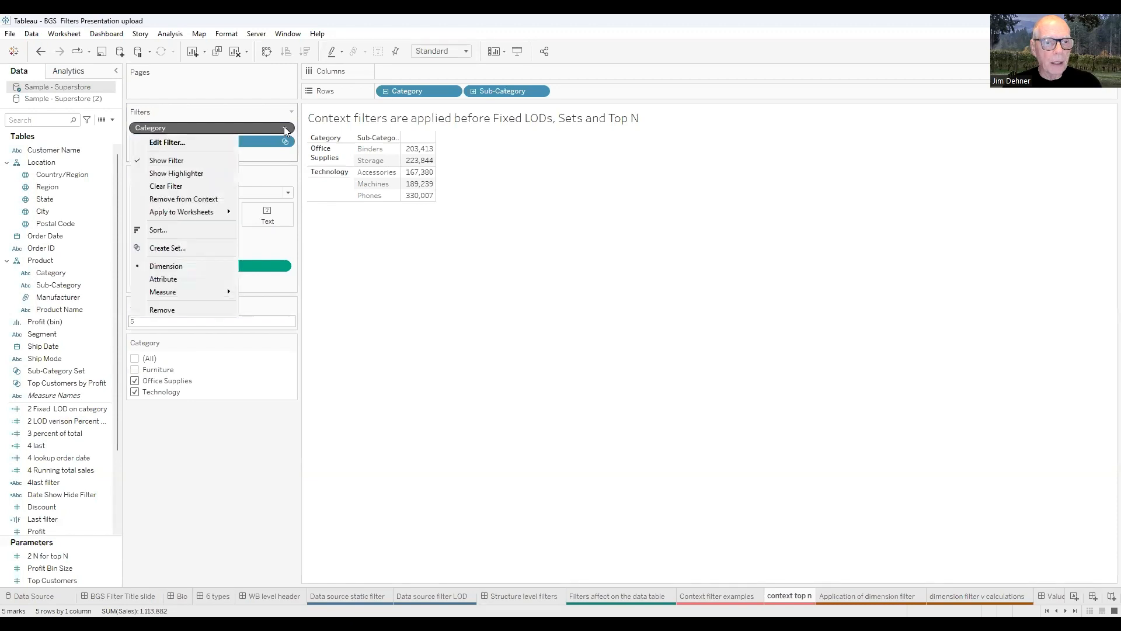
left_click(135, 370)
left_click(284, 127)
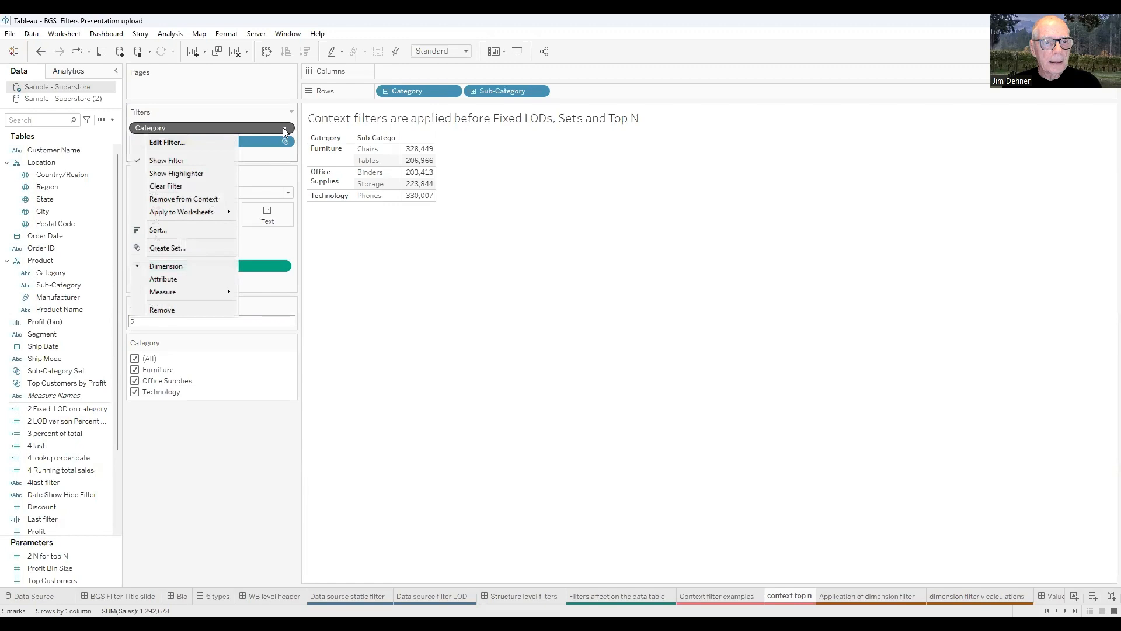
left_click(187, 200)
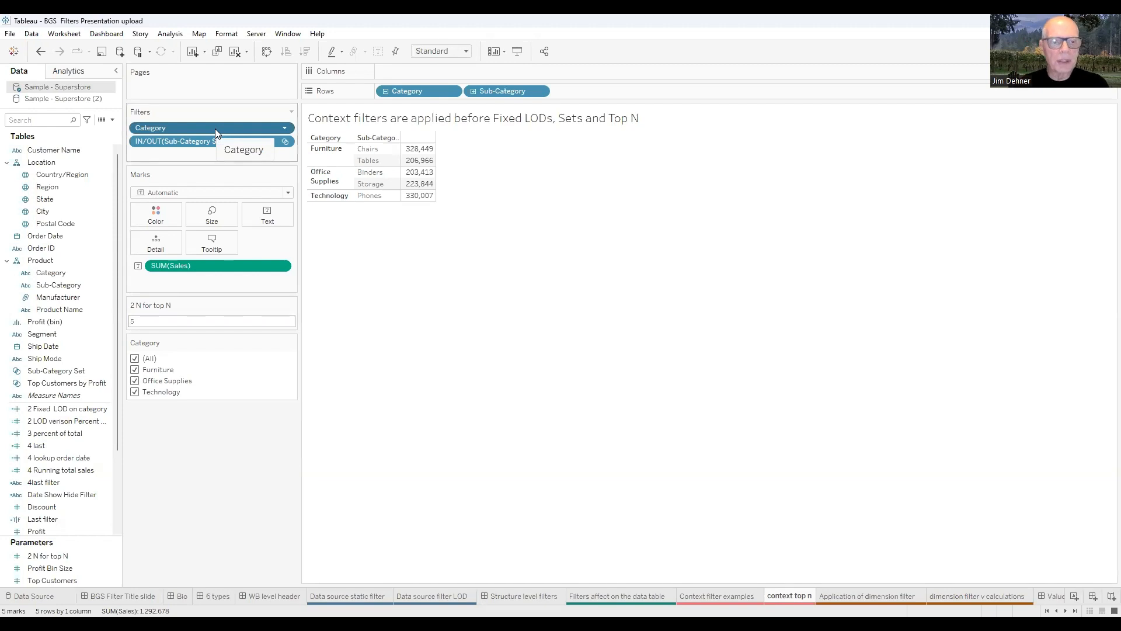
left_click(135, 370)
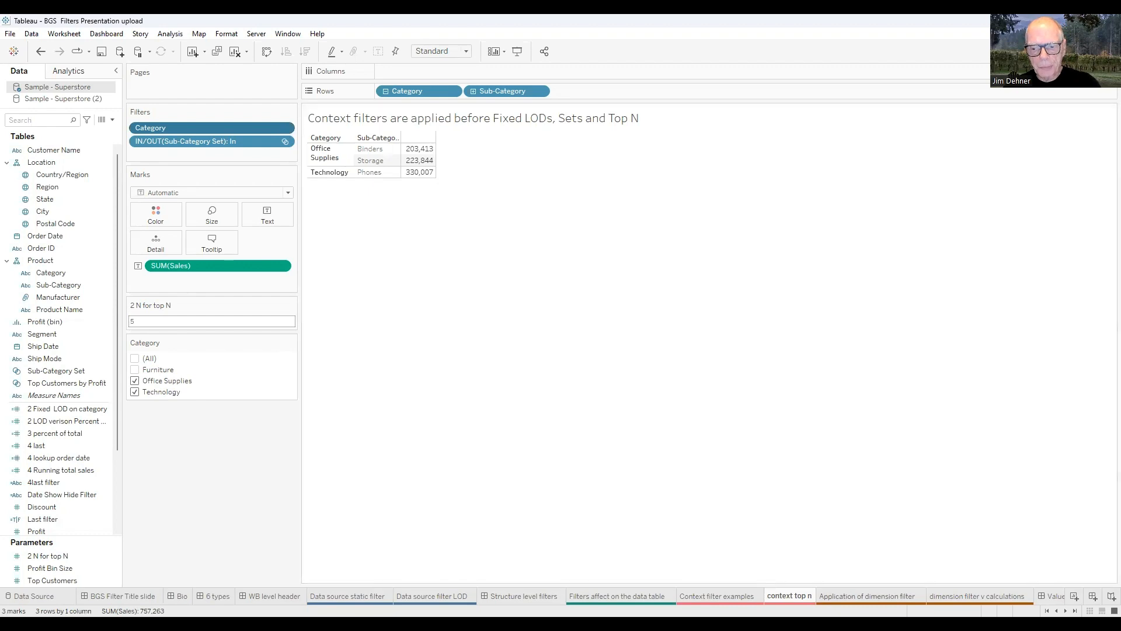
Go via the 'Application of dimension filter' sheet to the Value Level Filters dashboard.
left_click(866, 596)
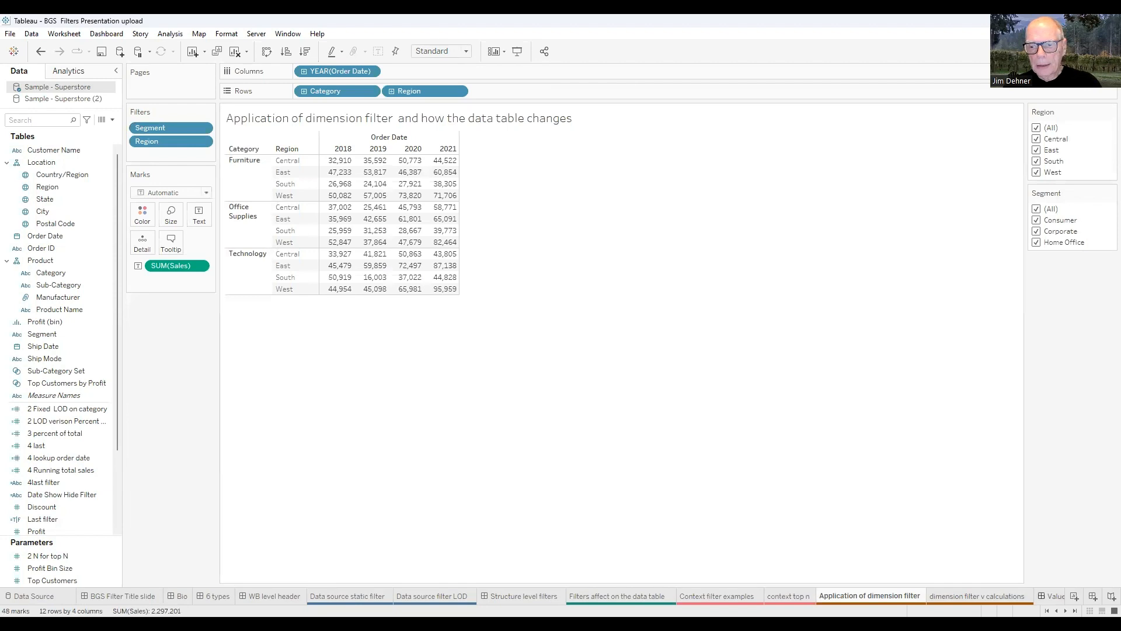
scroll(584, 595, "down", 1)
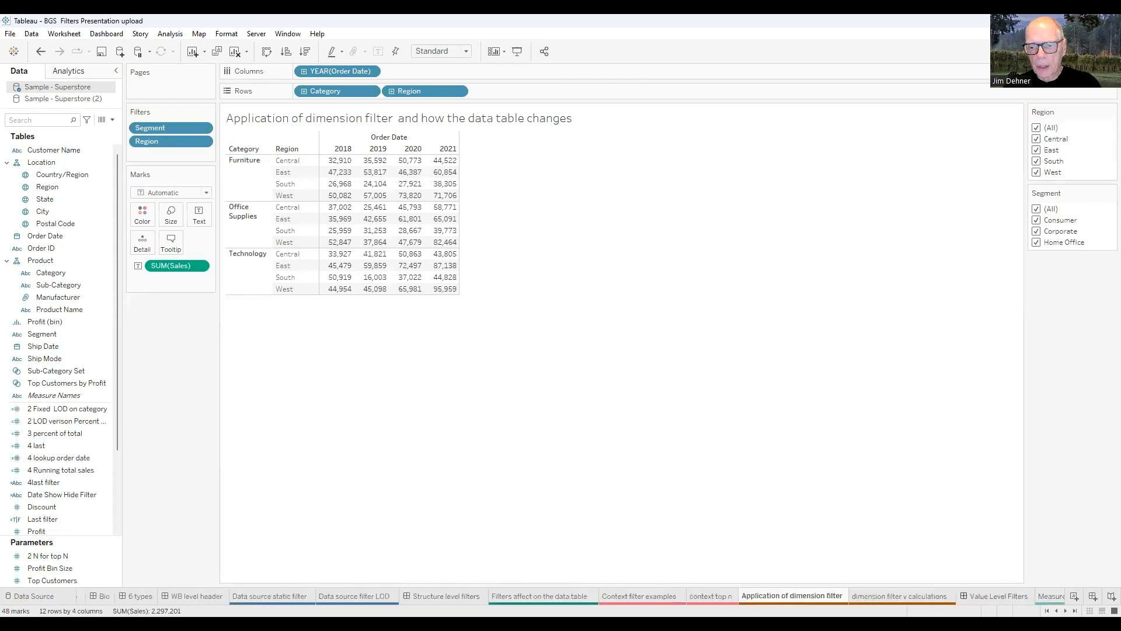
left_click(999, 596)
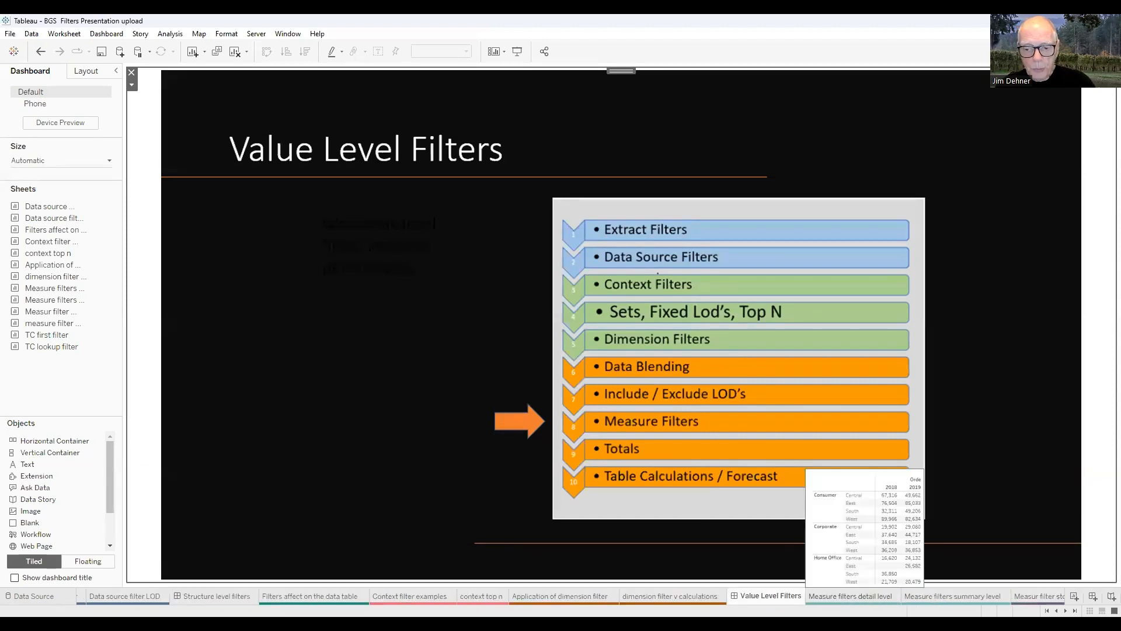
Open the Measure filters detail level sheet, drag off its SUM(Sales) filter, and select Sales.
left_click(851, 596)
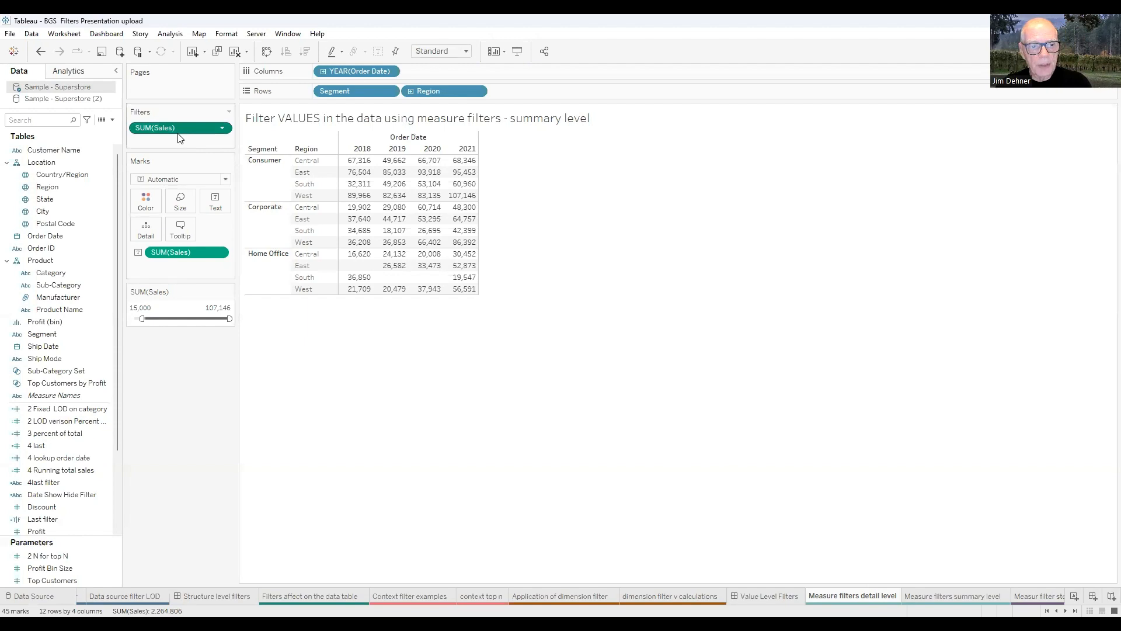
left_click_drag(181, 128, 350, 443)
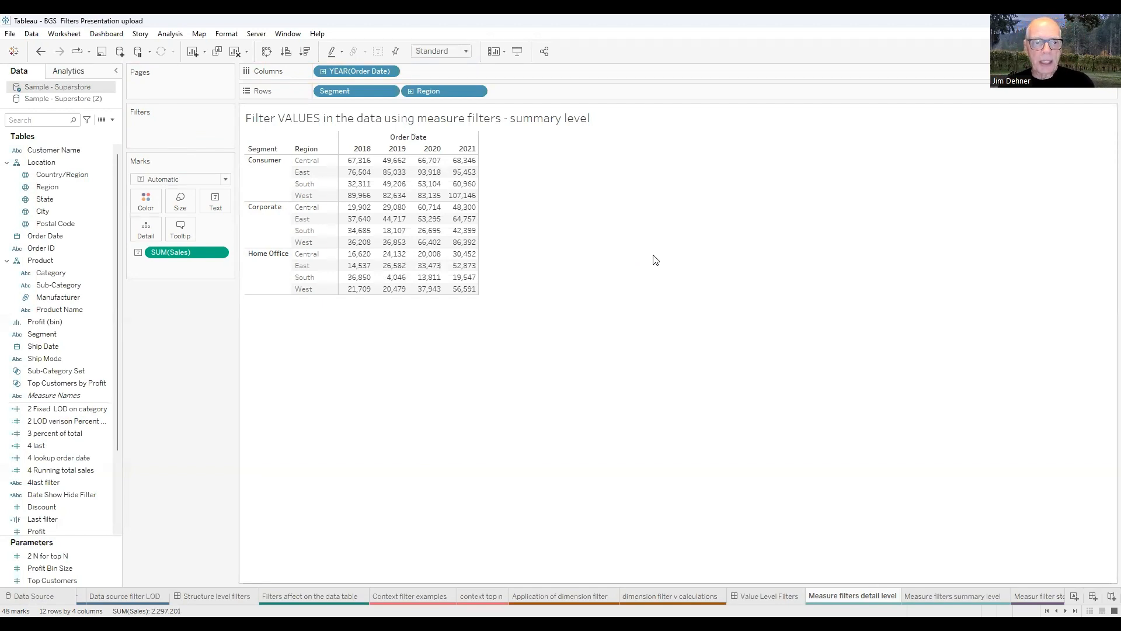
left_click(105, 446)
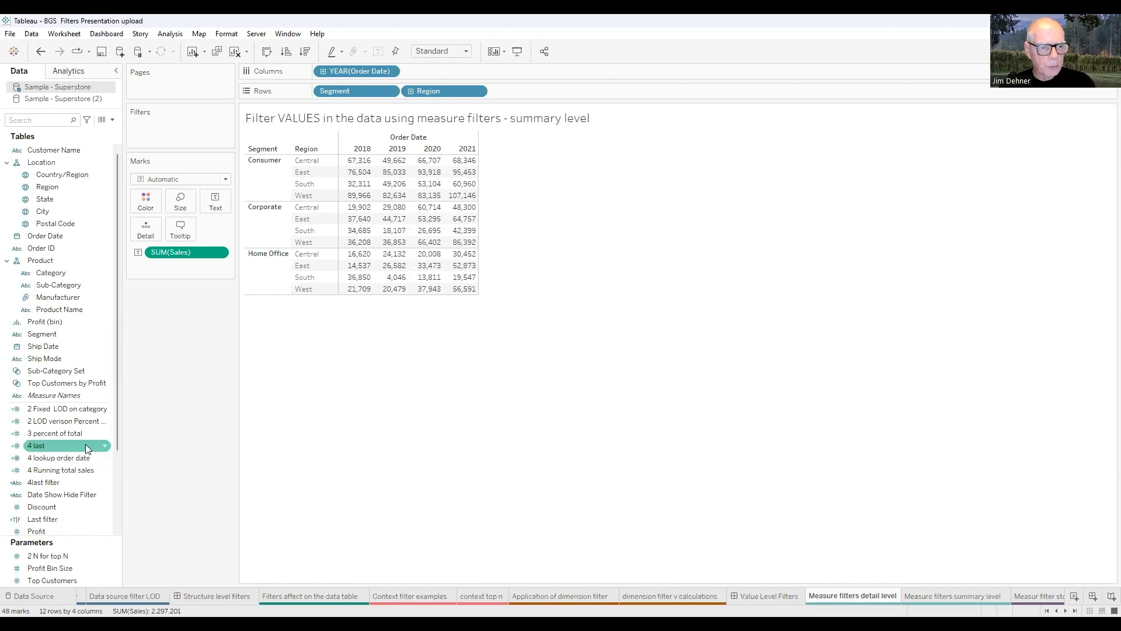
scroll(86, 443, "down", 1)
scroll(85, 444, "down", 1)
left_click(38, 494)
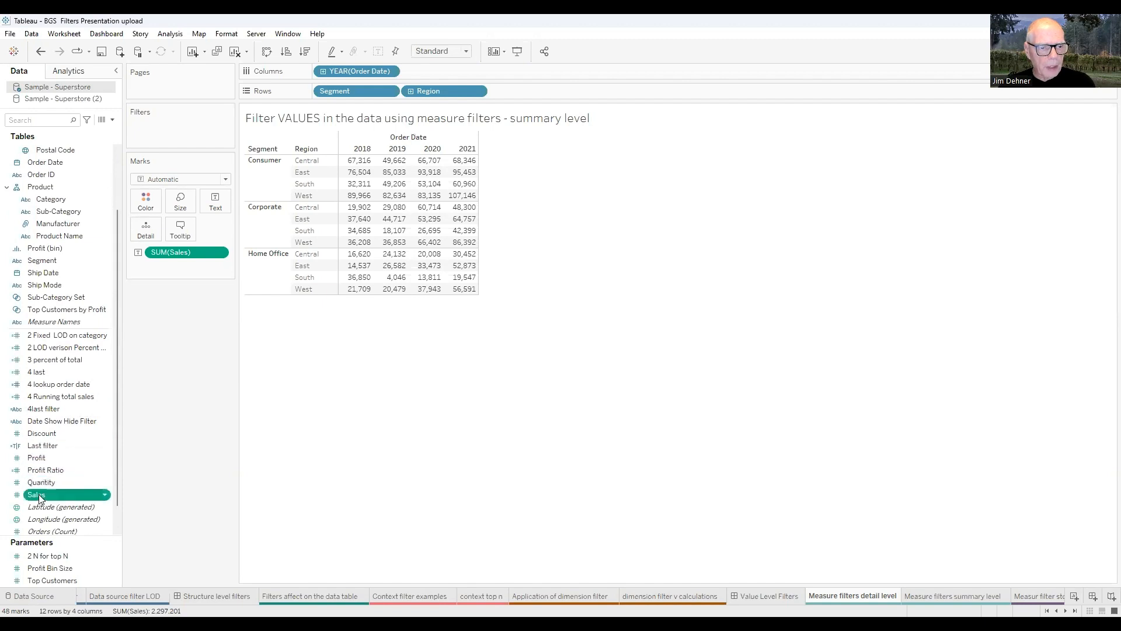
Filter on all individual Sales values, keeping the 0.444 to 22,638.48 range.
left_click_drag(46, 491, 159, 126)
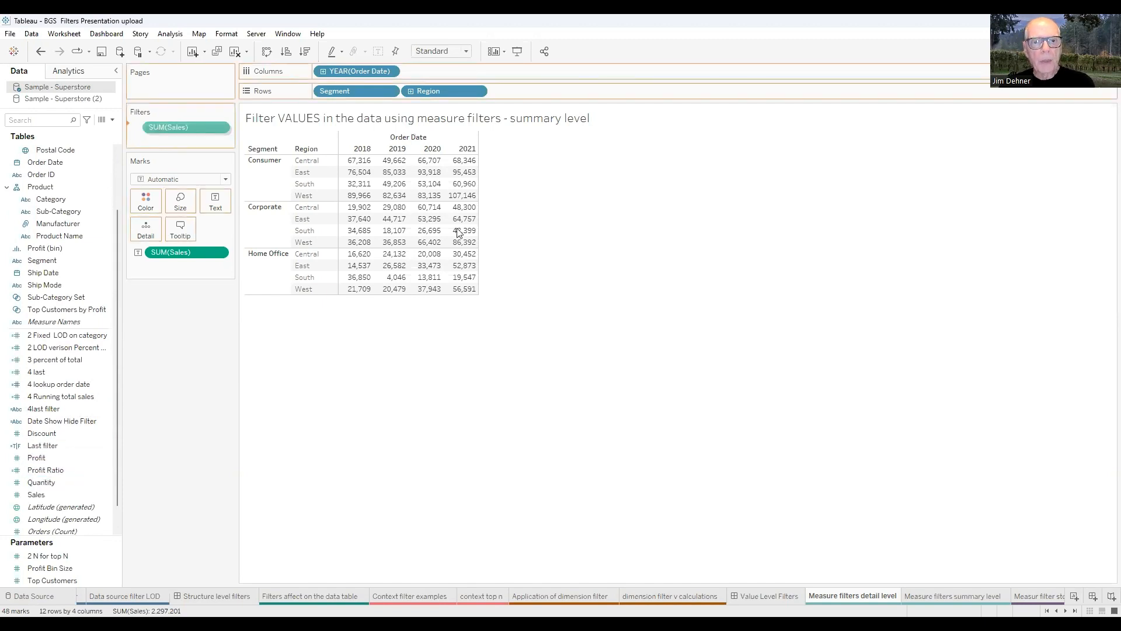
left_click_drag(549, 210, 632, 162)
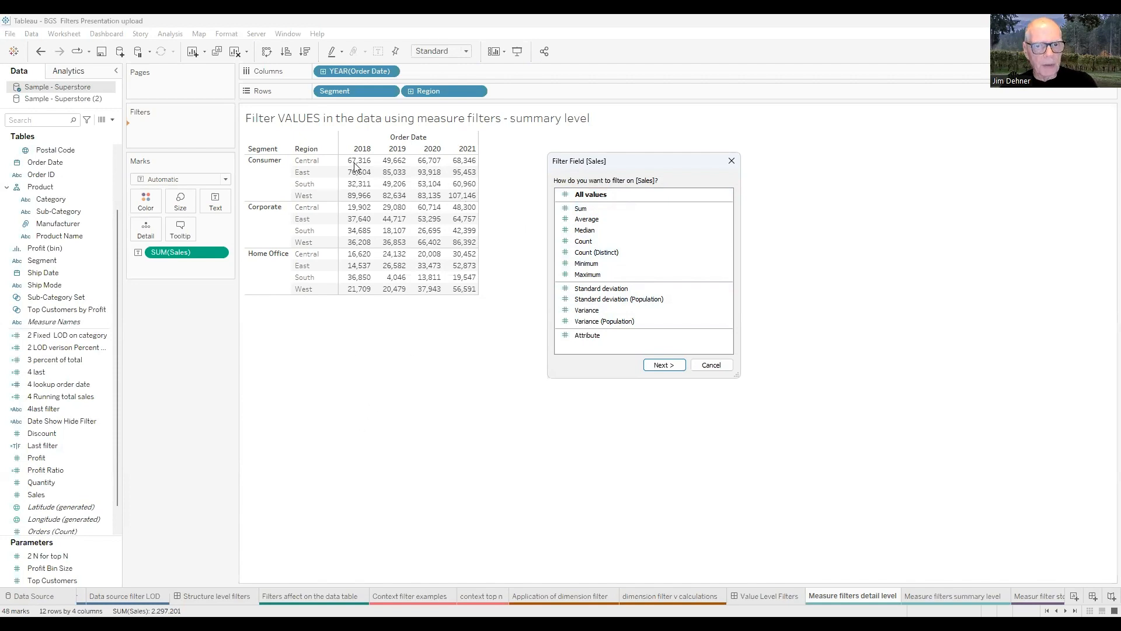
left_click(666, 366)
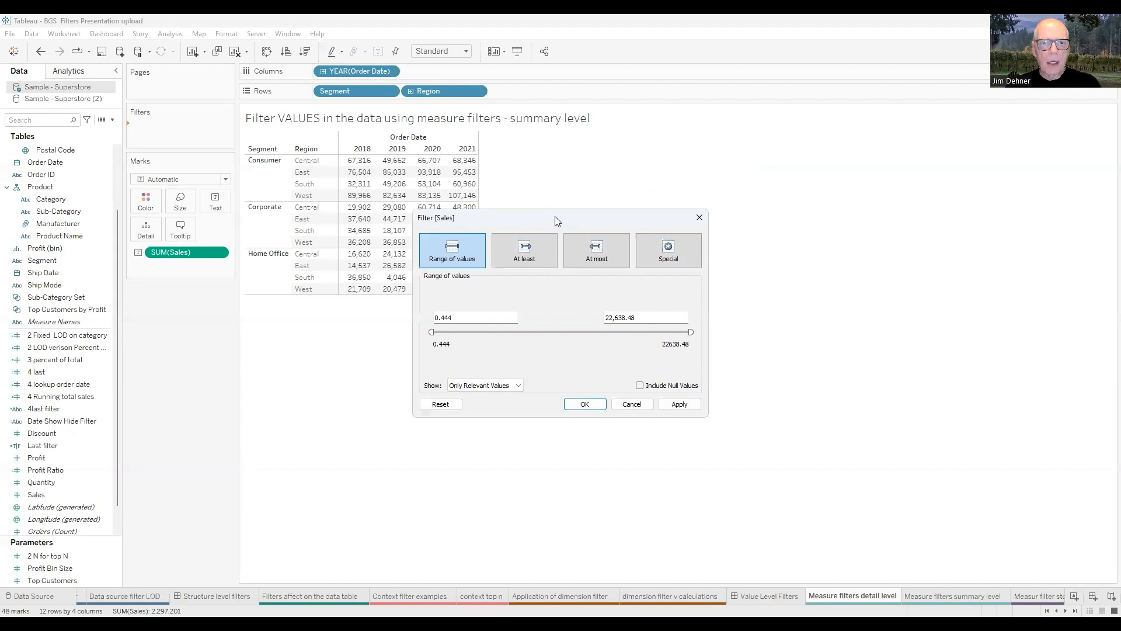
left_click_drag(556, 221, 666, 148)
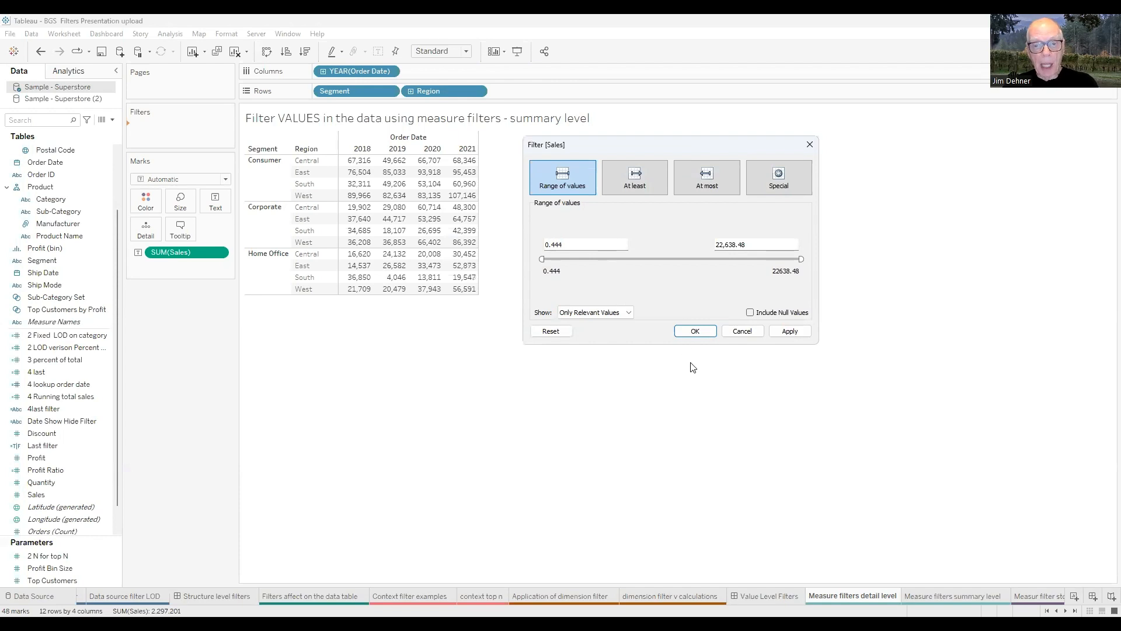
left_click(704, 333)
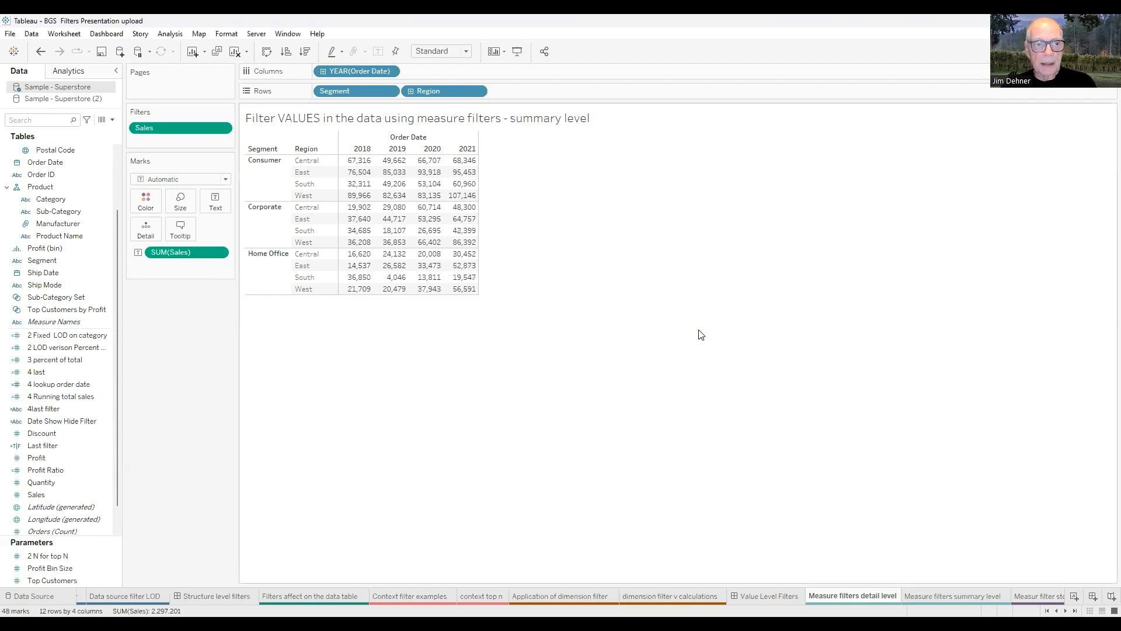
Show the Sales filter card, set its minimum to 5000, then open the summary level sheet.
right_click(188, 130)
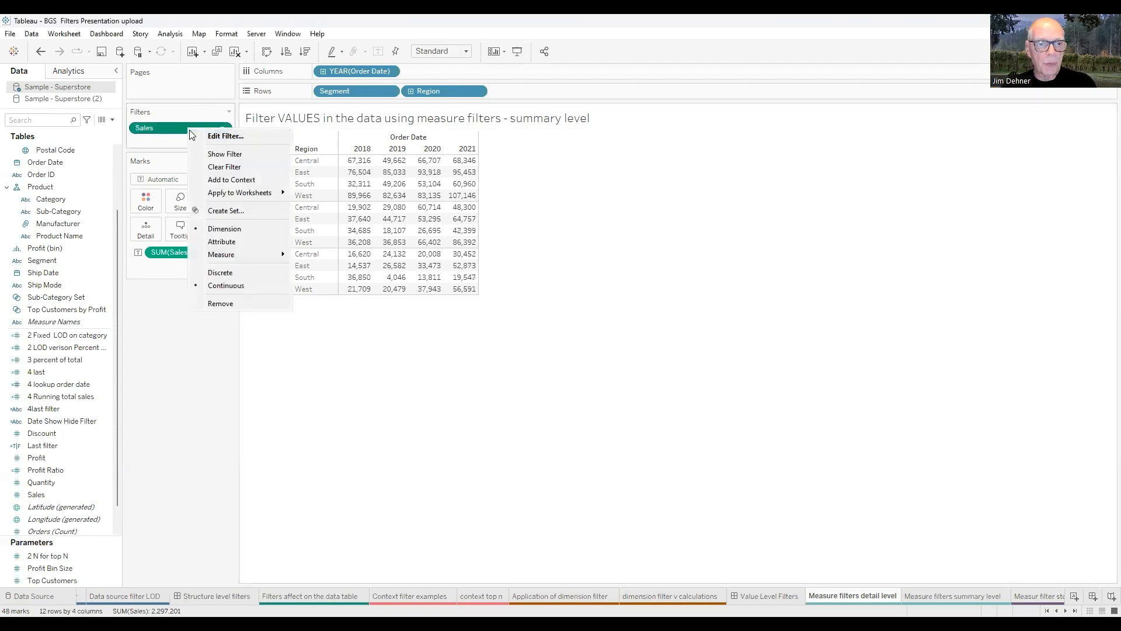
left_click(209, 156)
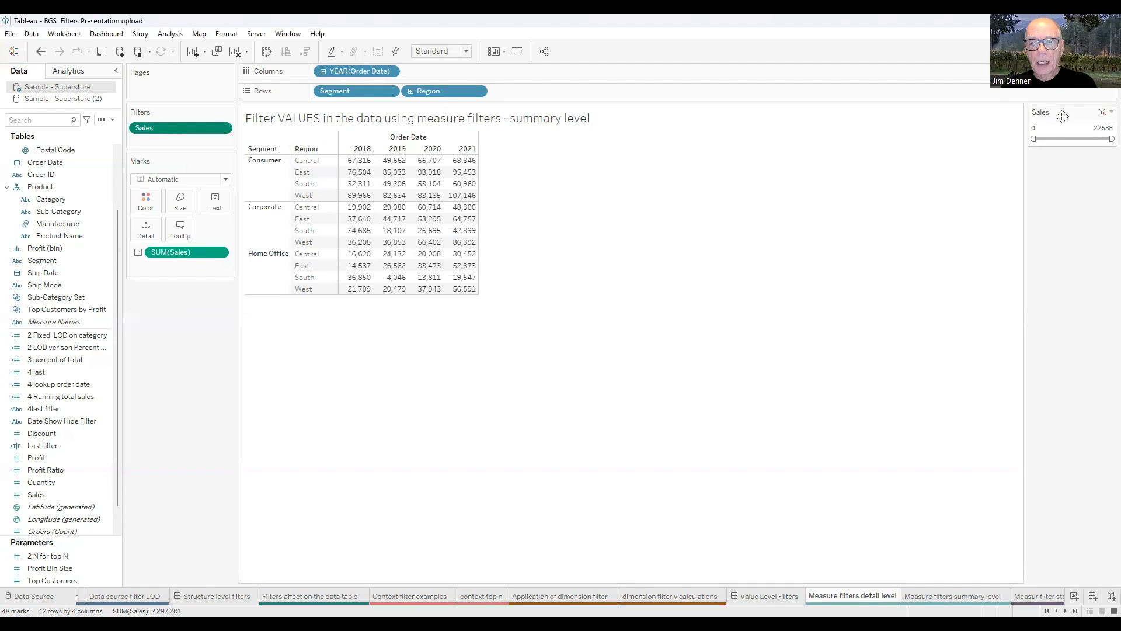
left_click_drag(204, 306, 203, 307)
left_click(140, 307)
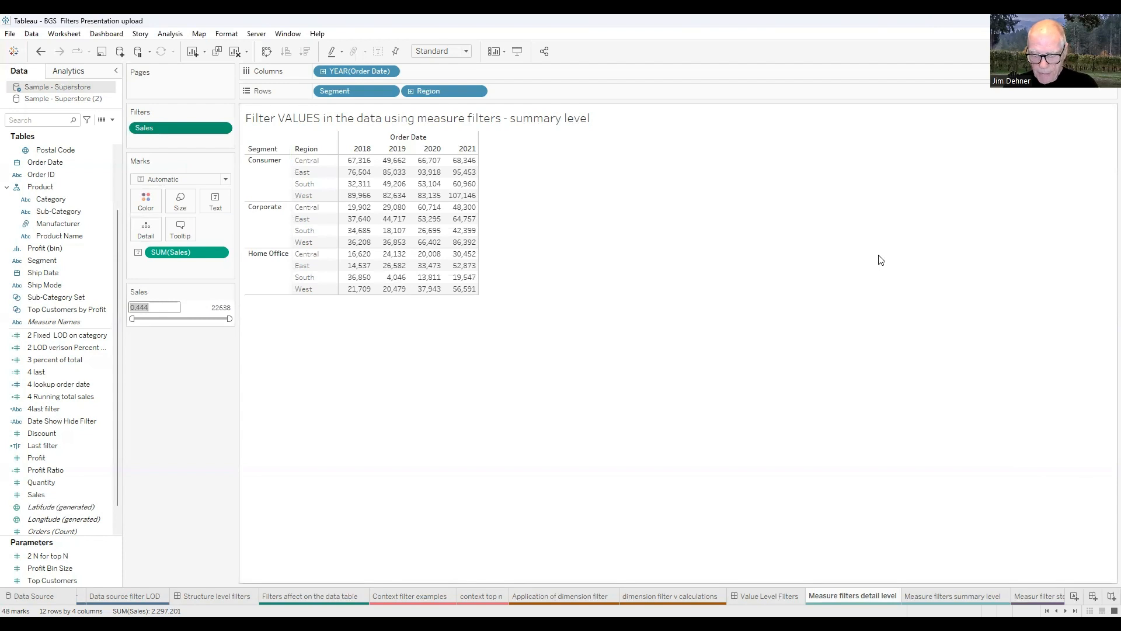
type("5000")
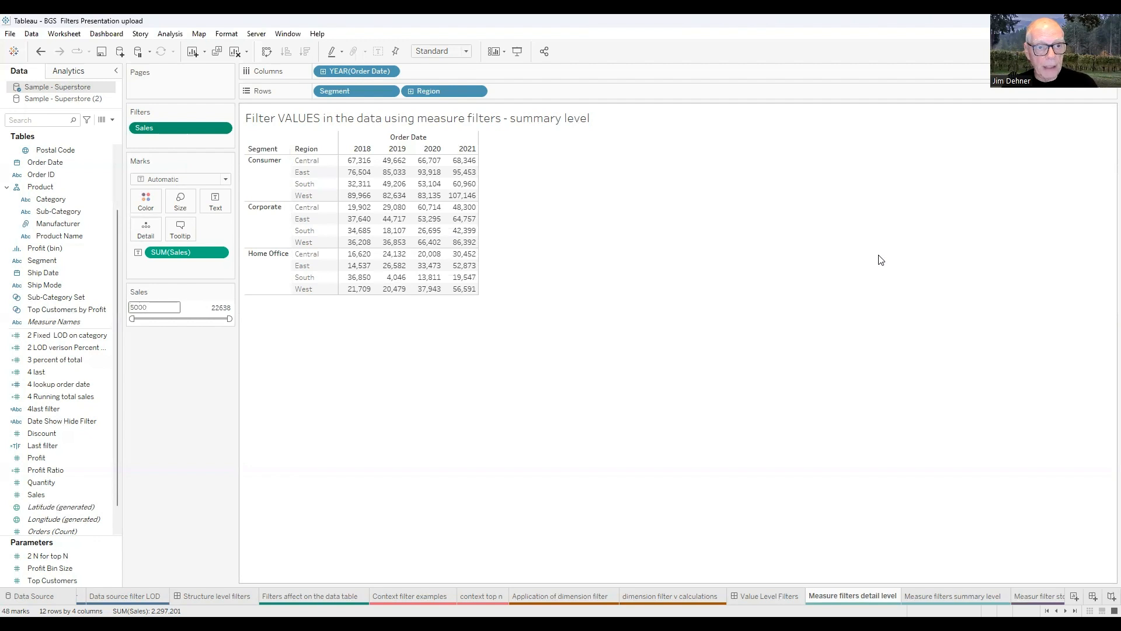
key("Return")
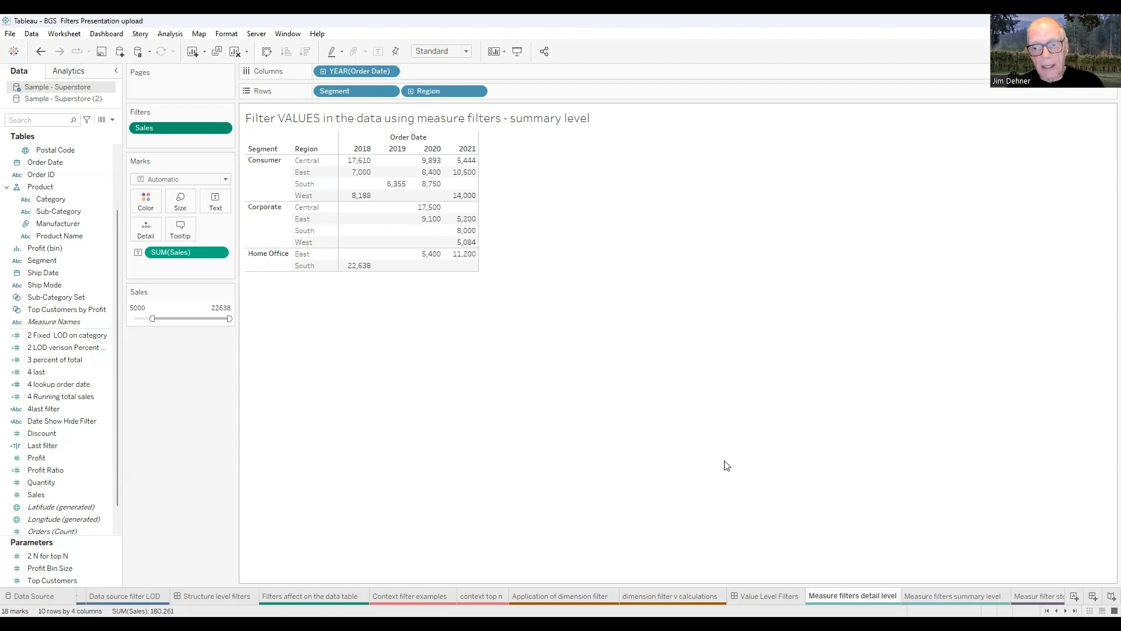
left_click(926, 595)
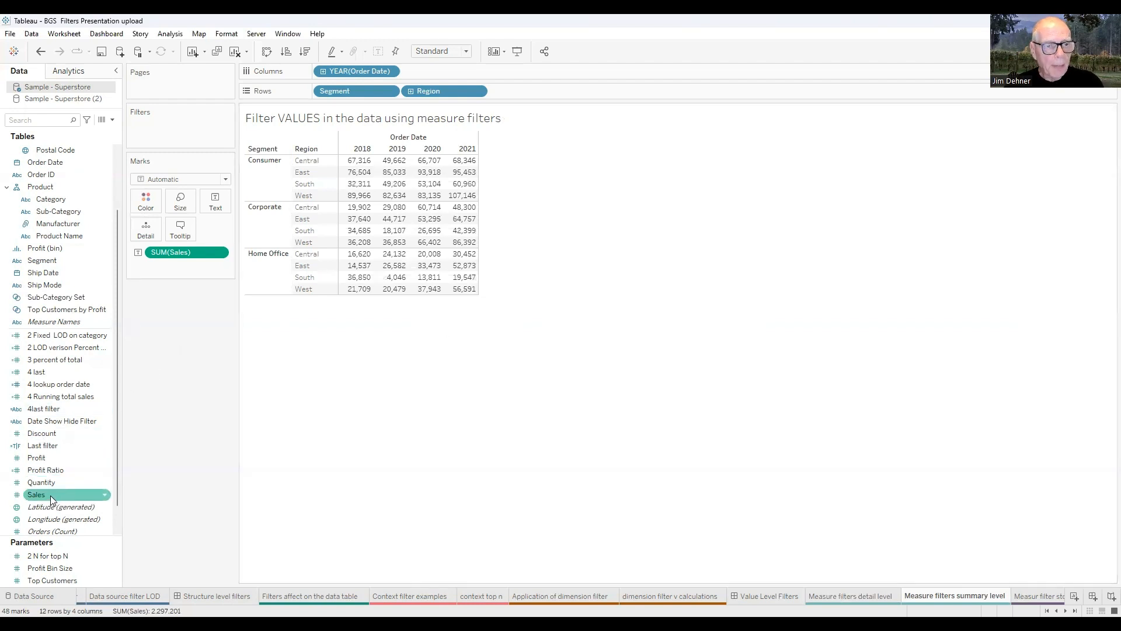
Add a SUM(Sales) filter with a 20,000 minimum, then go to the Measur filter stdev start sheet.
left_click_drag(50, 496, 170, 126)
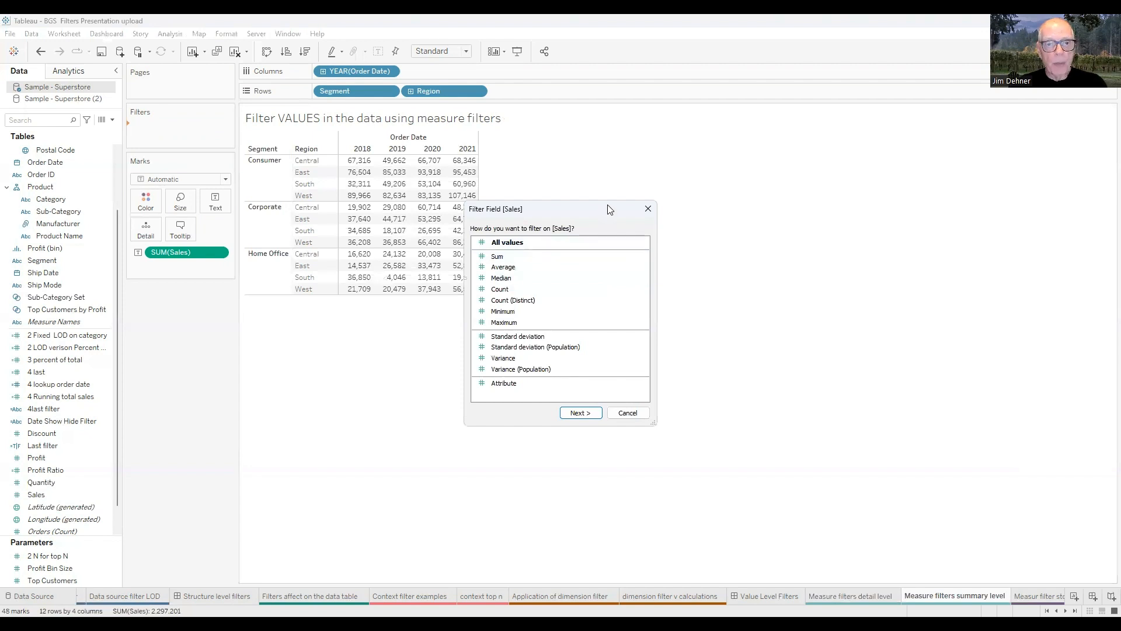
left_click_drag(609, 209, 703, 136)
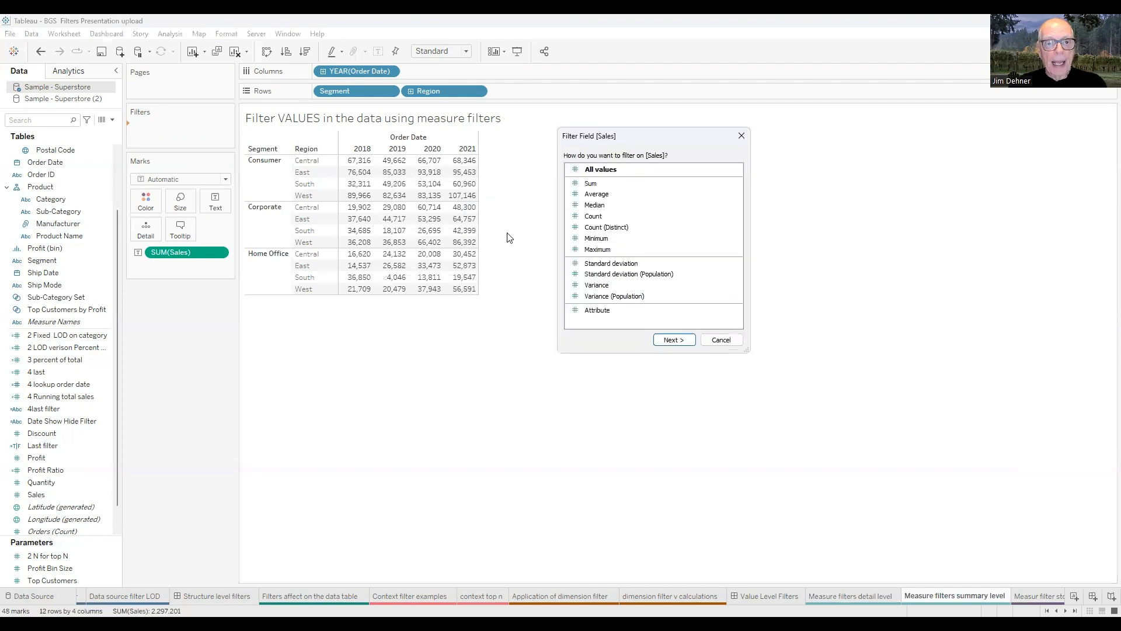
left_click(592, 187)
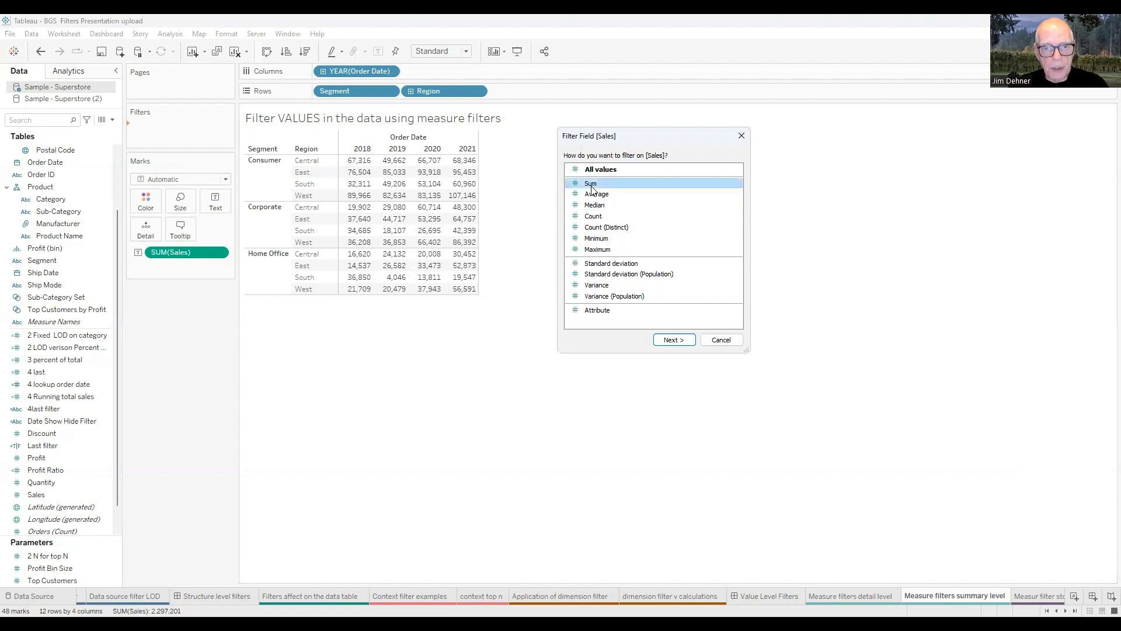
left_click(671, 342)
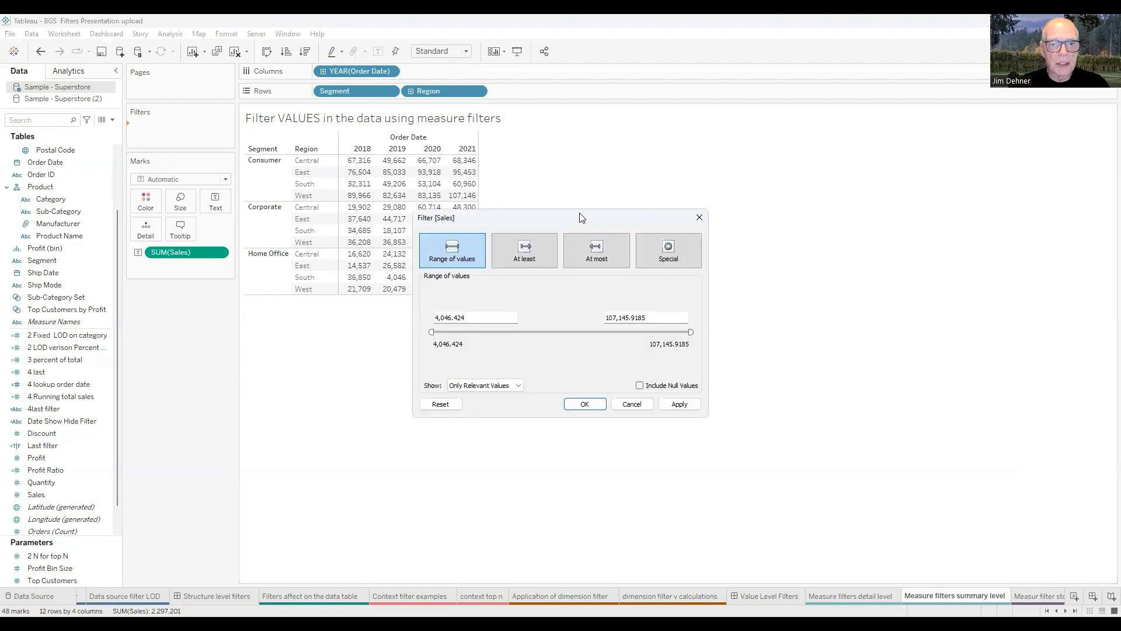
left_click_drag(581, 217, 681, 141)
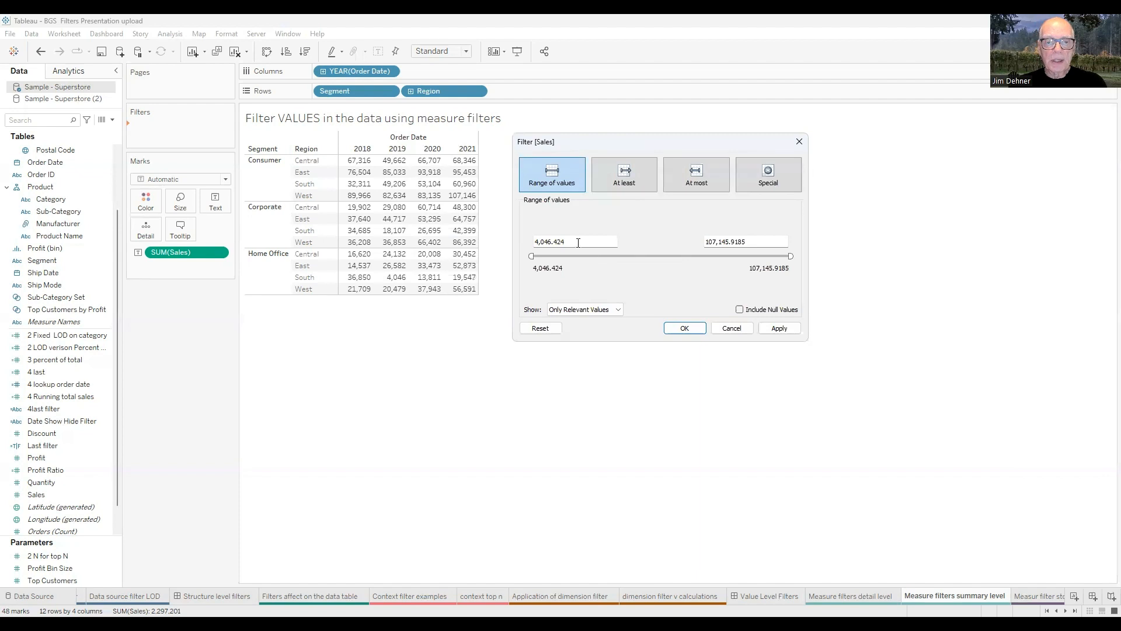
left_click_drag(578, 242, 532, 242)
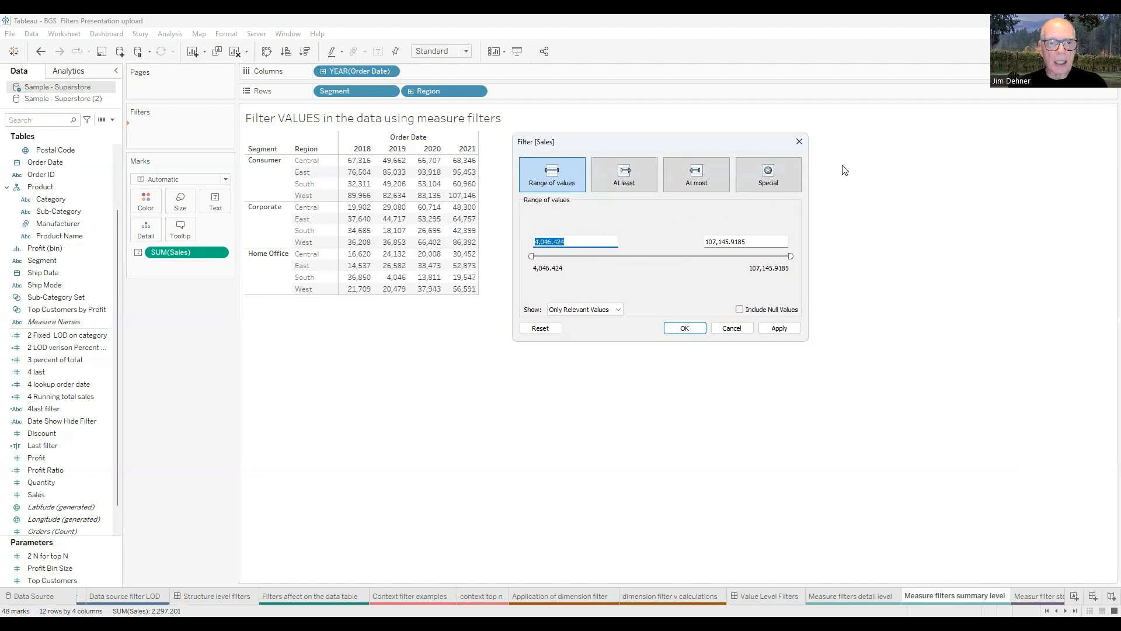
type("20000")
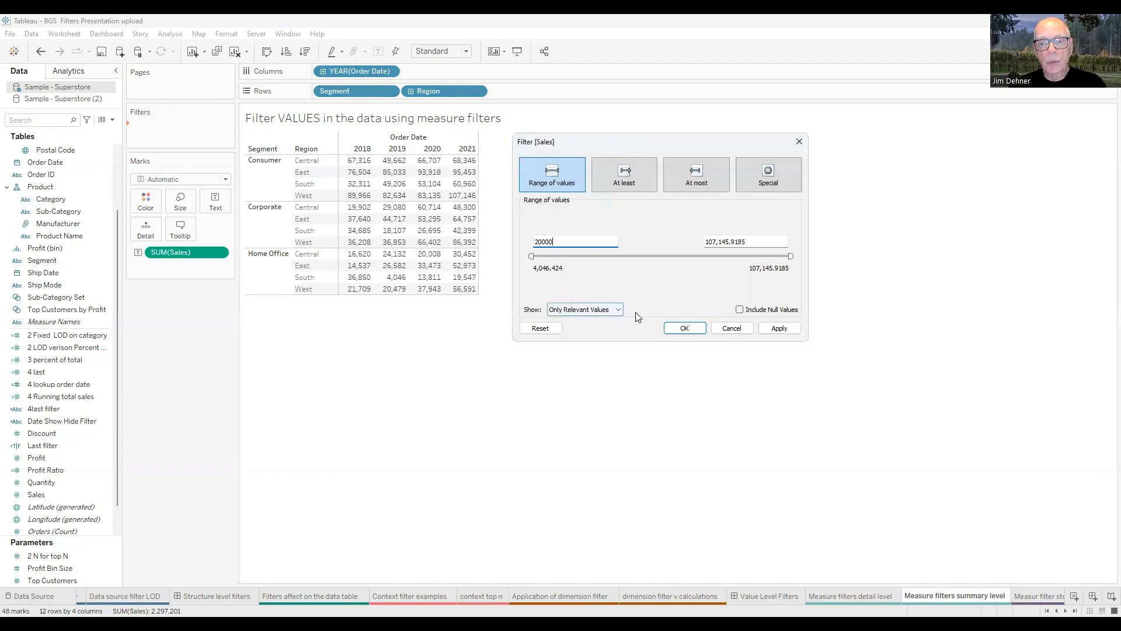
left_click(693, 336)
left_click(693, 335)
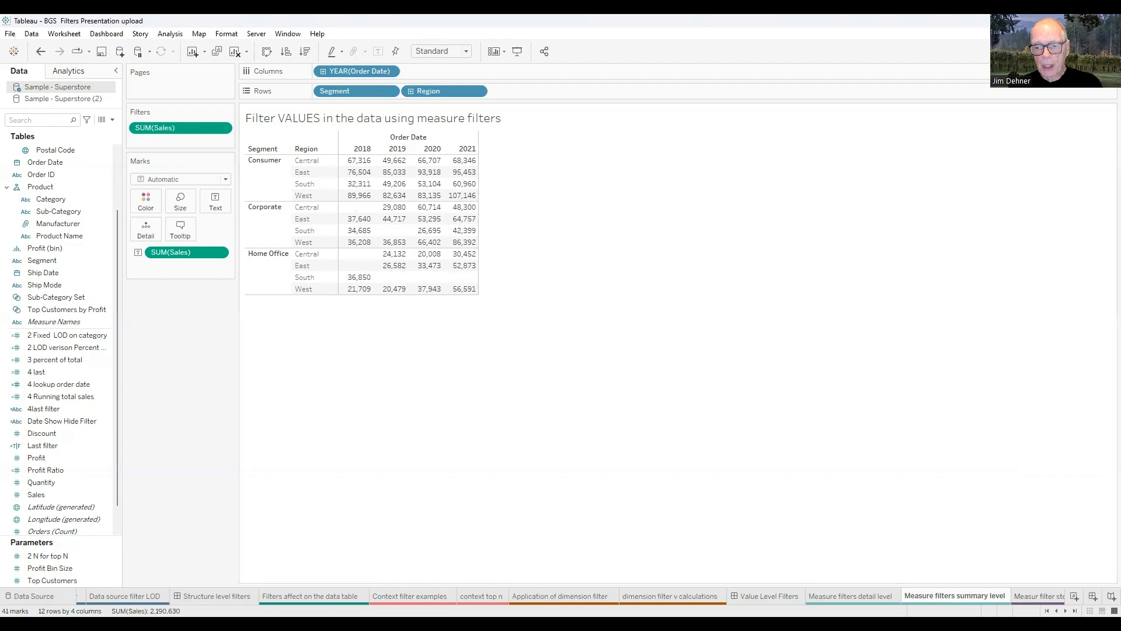
scroll(561, 596, "right", 5)
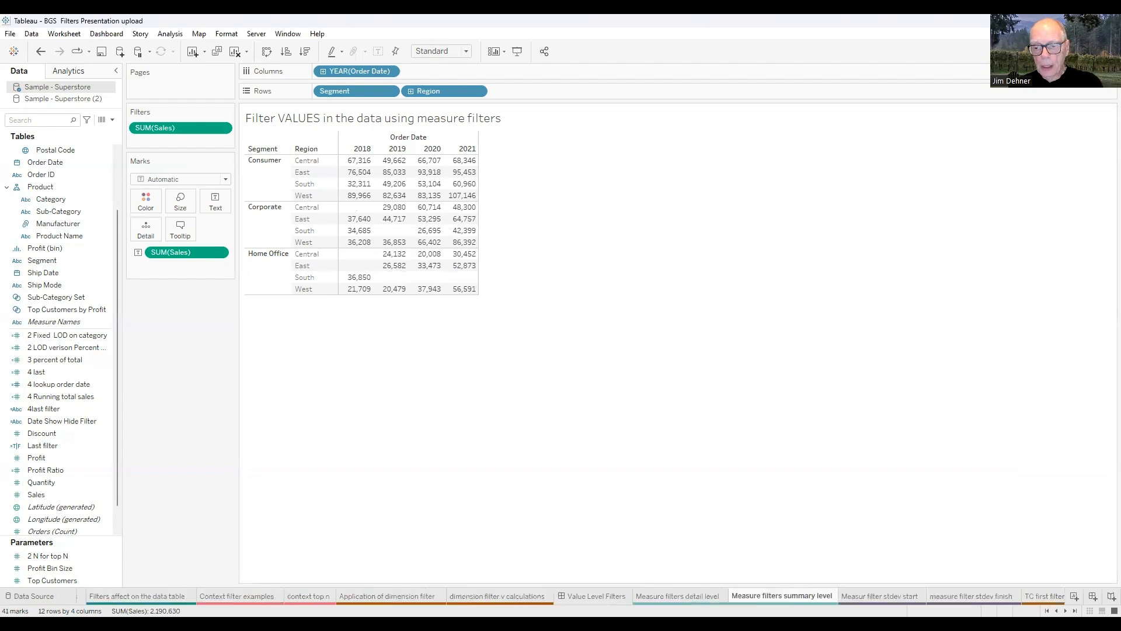
key("ctrl+Tab")
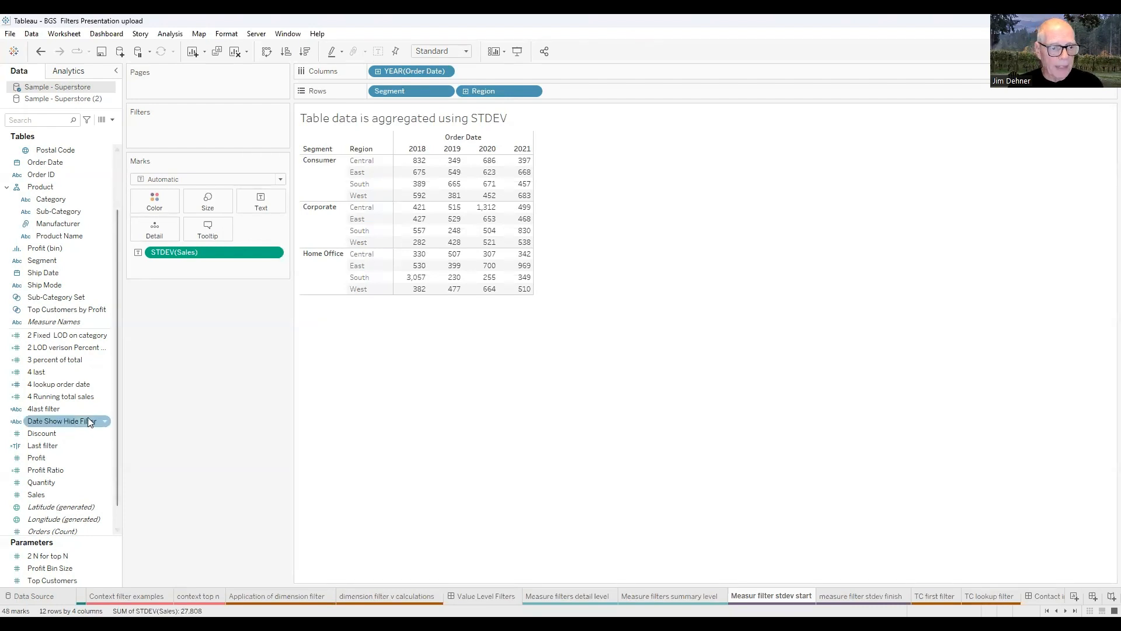
Add a STDEV(Sales) filter with a minimum of 500.
scroll(87, 420, "down", 1)
left_click(36, 470)
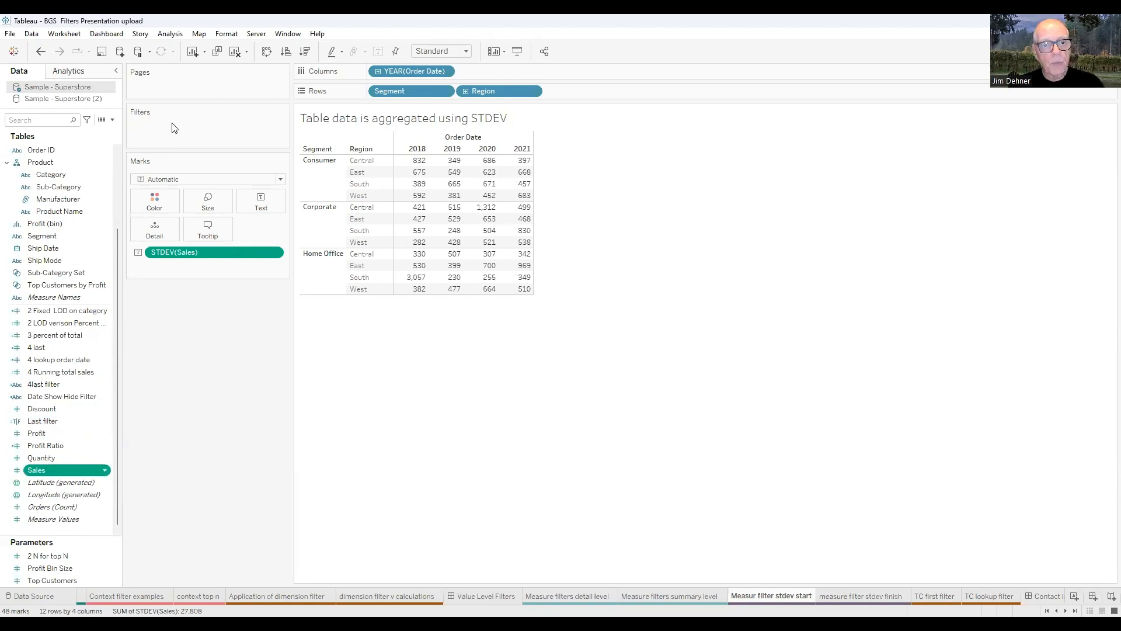
left_click_drag(174, 128, 173, 128)
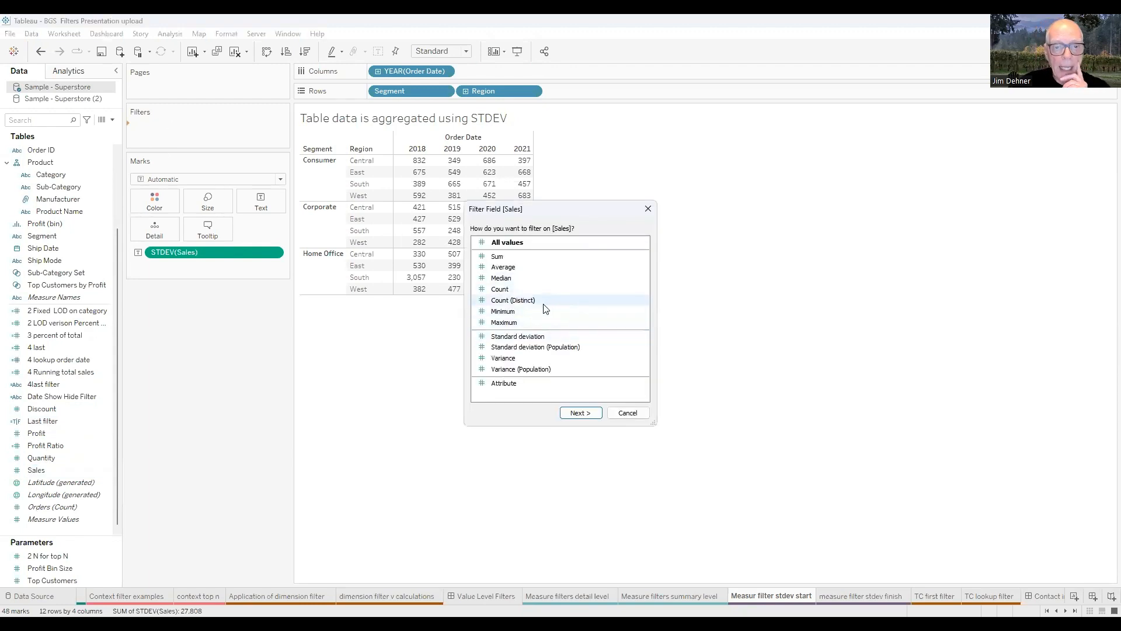
left_click(537, 338)
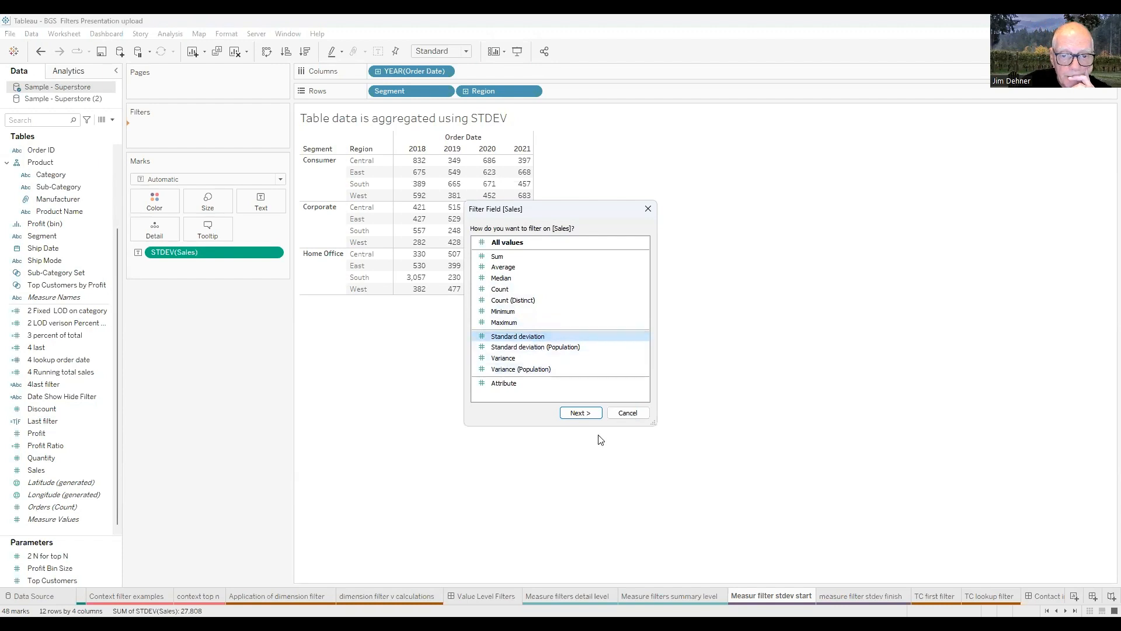
left_click(591, 419)
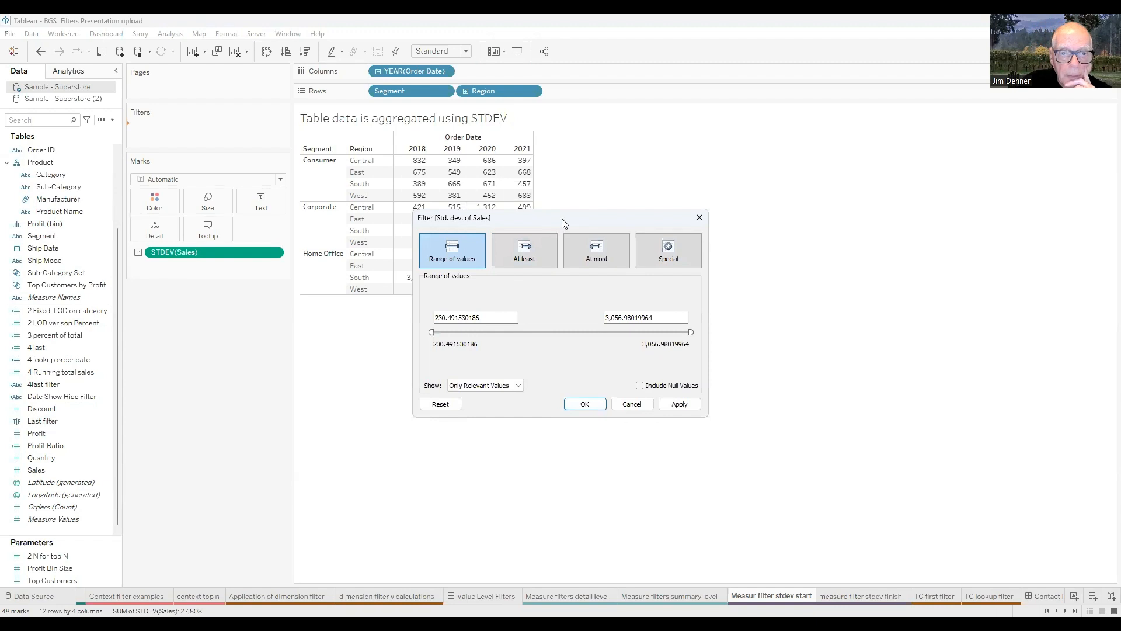
left_click_drag(564, 223, 699, 133)
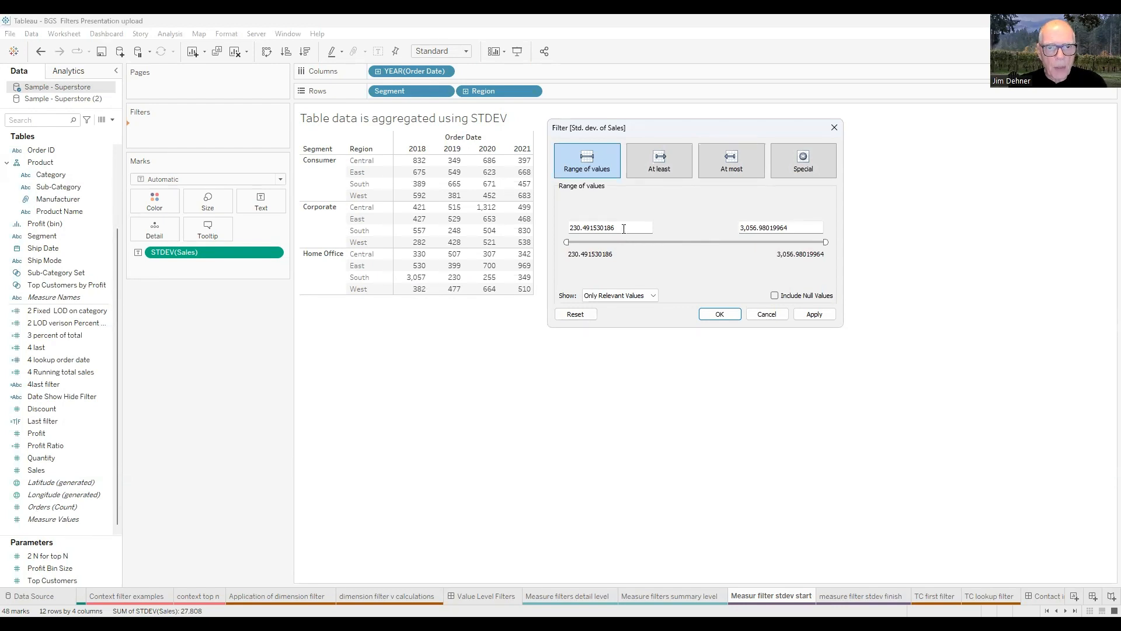
left_click_drag(608, 229, 567, 229)
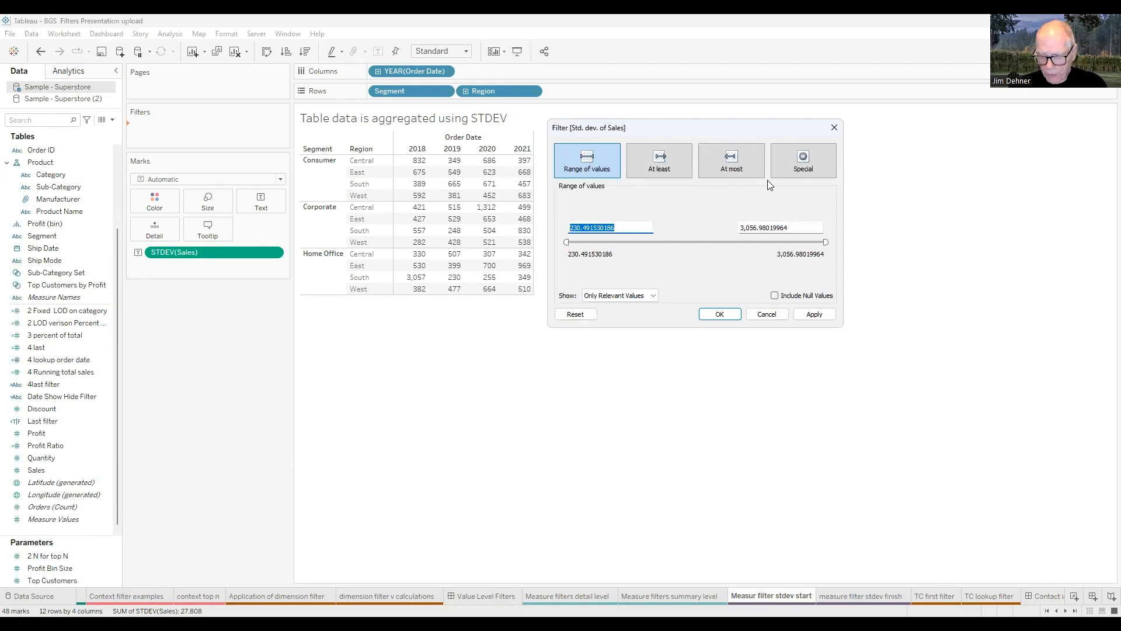
type("500")
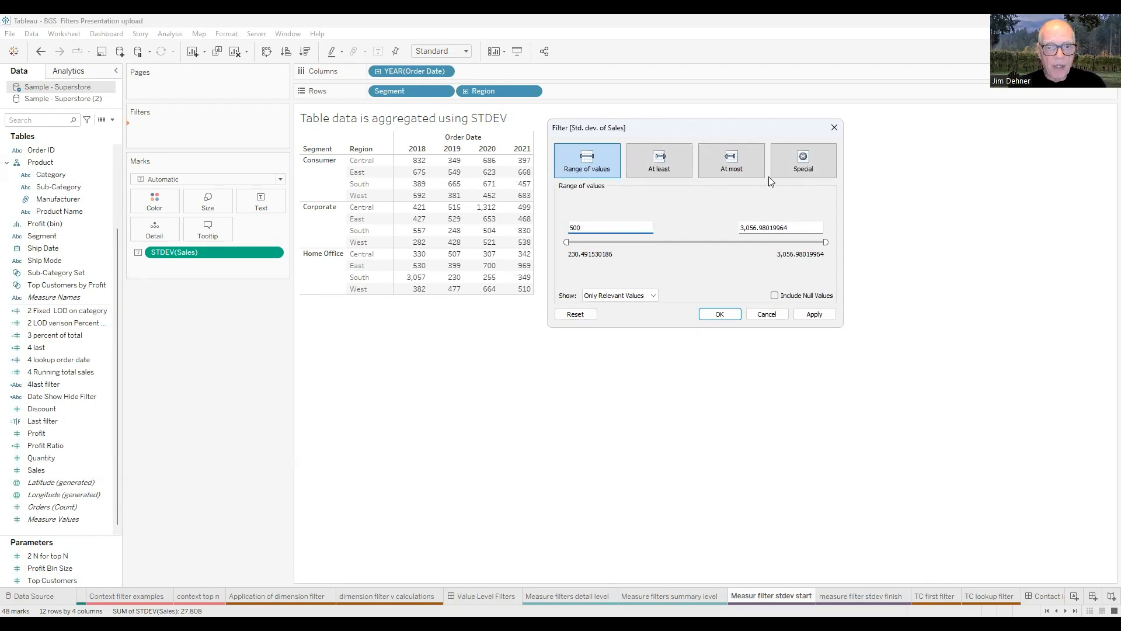
left_click(720, 316)
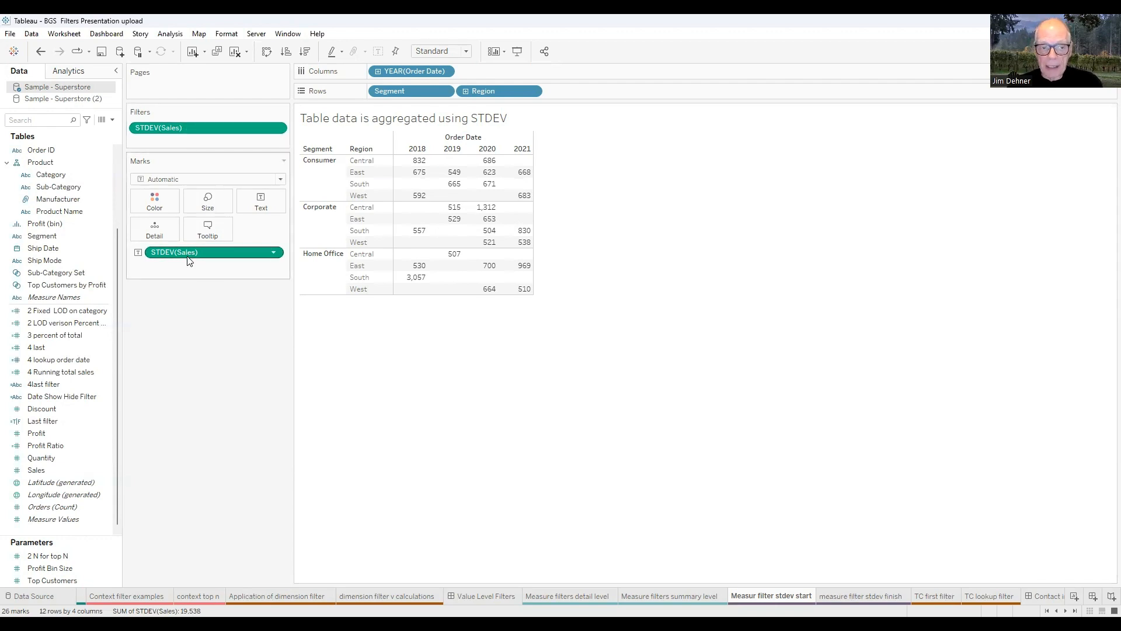
Add SUM(Sales) to the table beside the Std. dev. of Sales columns.
double_click(33, 476)
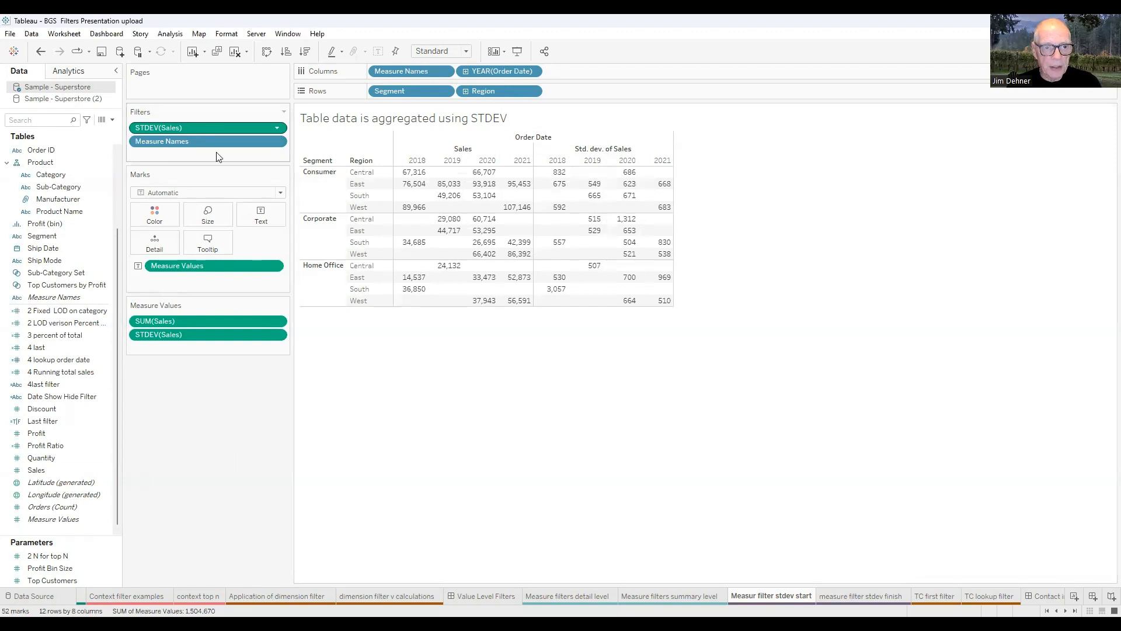
Show the STDEV(Sales) filter as a slider below Measure Values and raise its minimum to about 1,057.
right_click(189, 127)
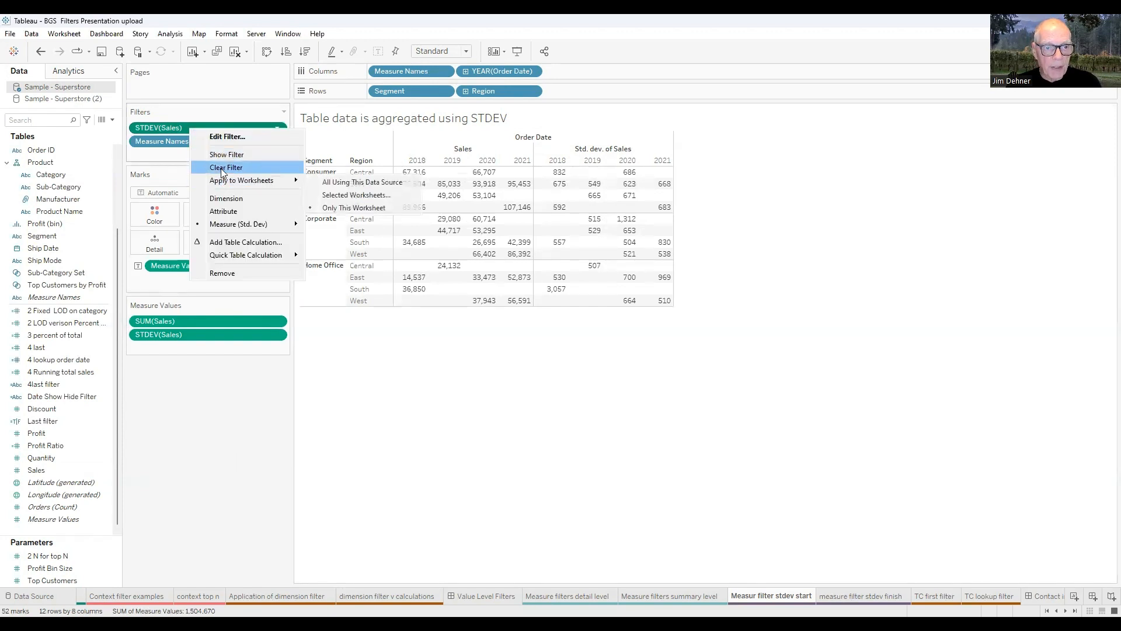
left_click(221, 155)
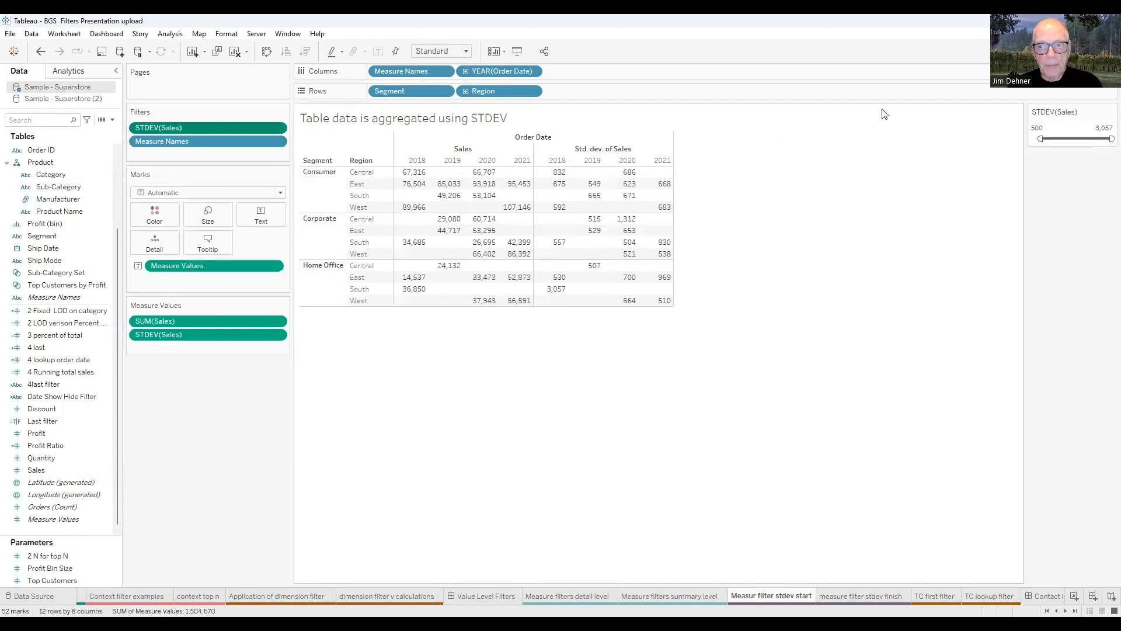
left_click_drag(341, 419, 222, 399)
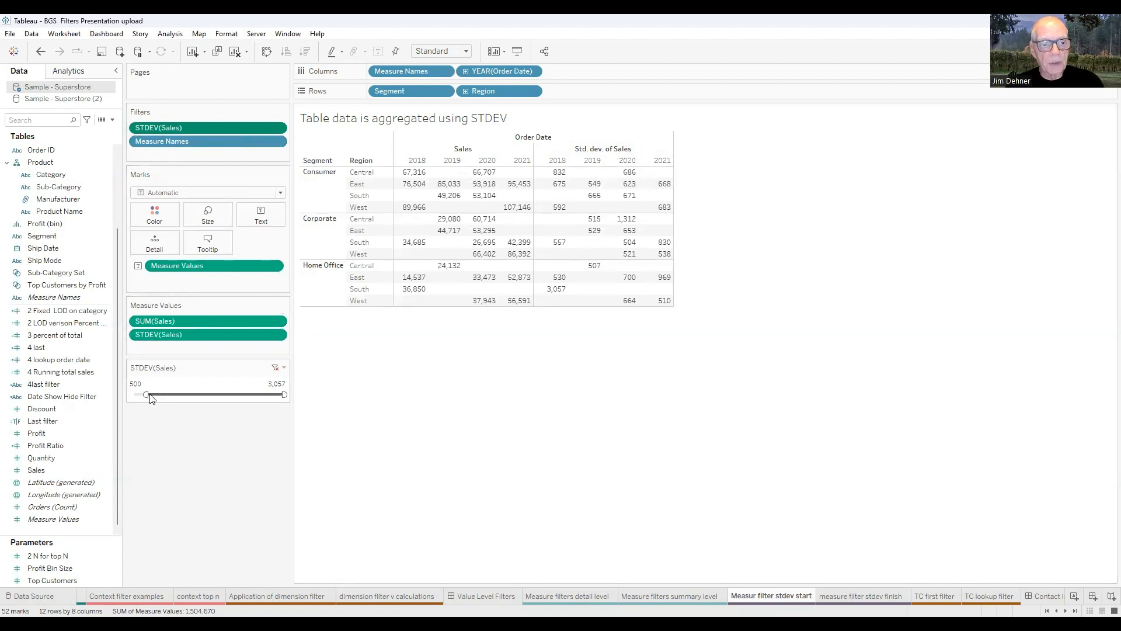
left_click_drag(145, 394, 176, 395)
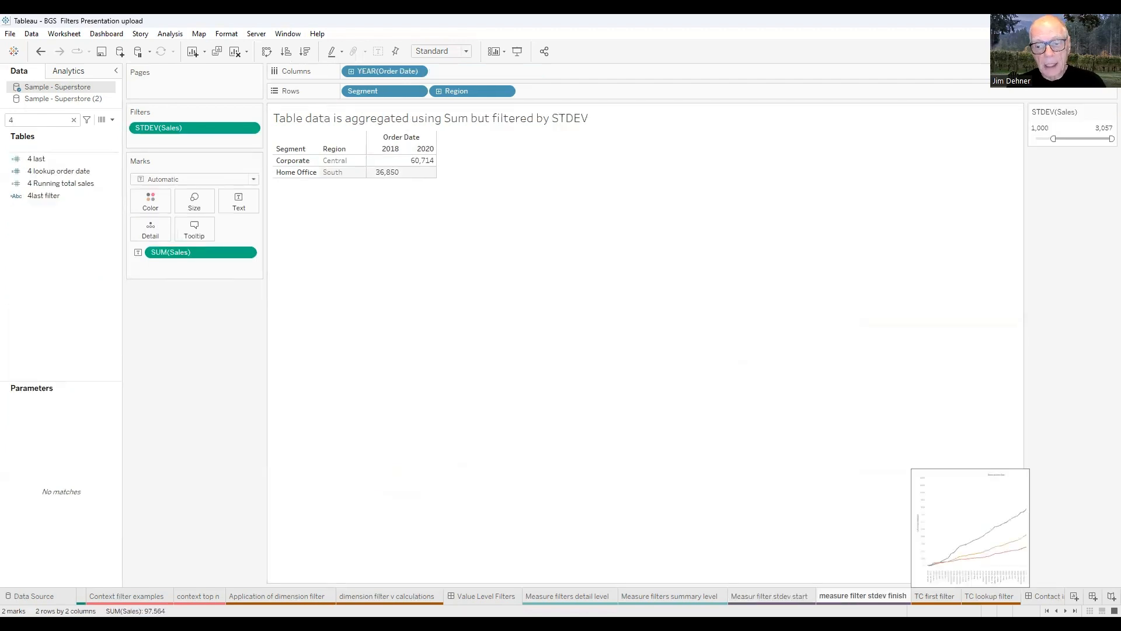
Switch to the TC first filter sheet with the per-segment running-total sales lines.
left_click(935, 596)
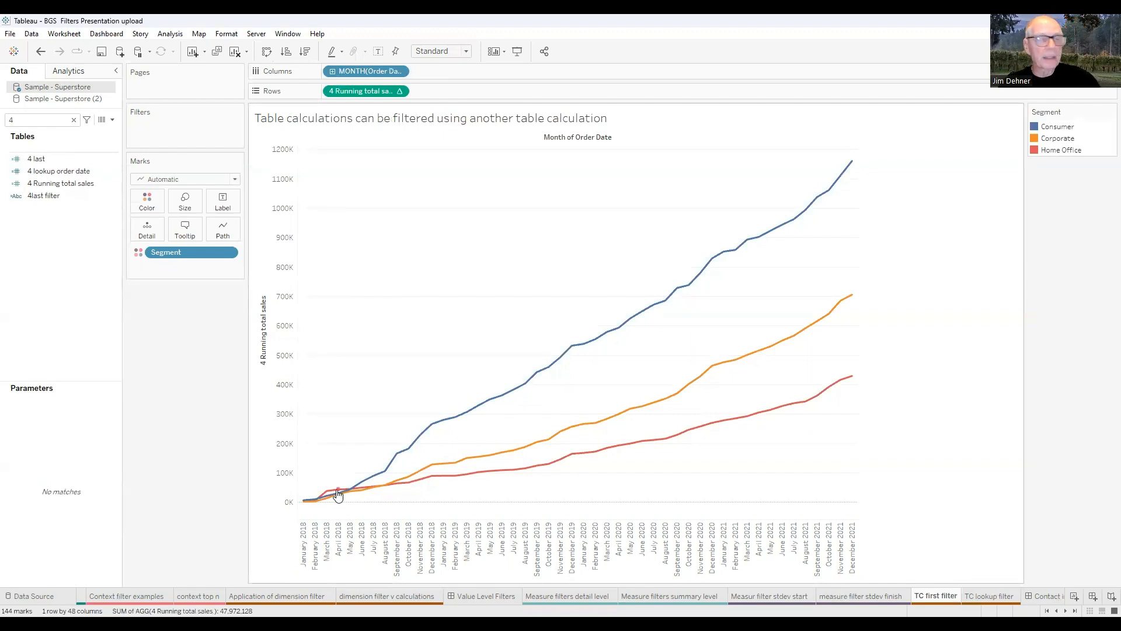
right_click(62, 183)
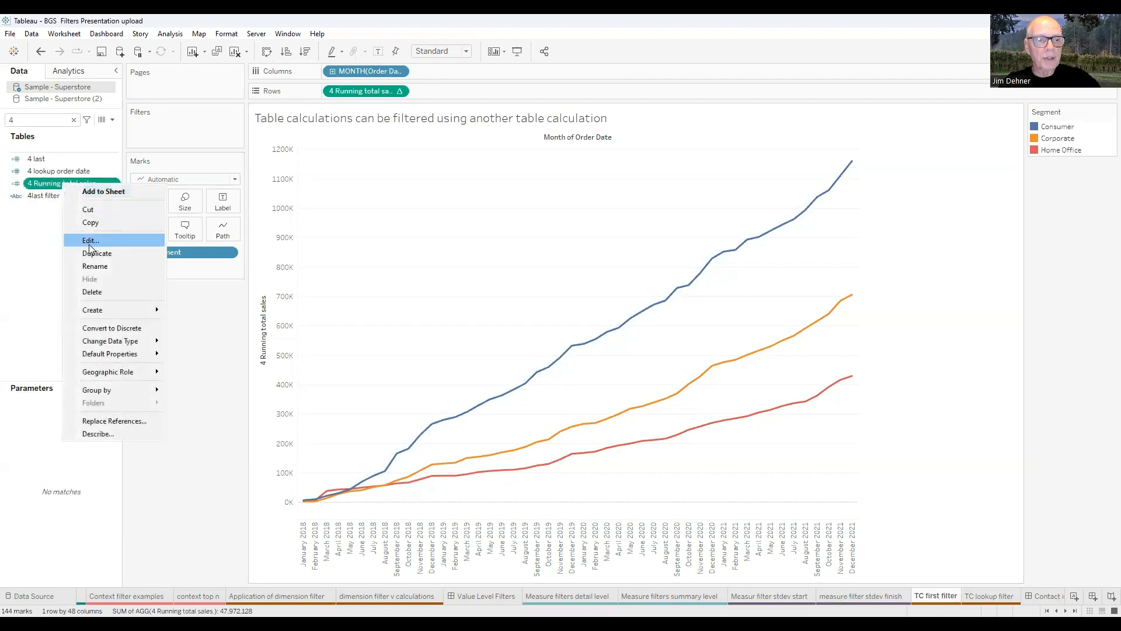
left_click(88, 242)
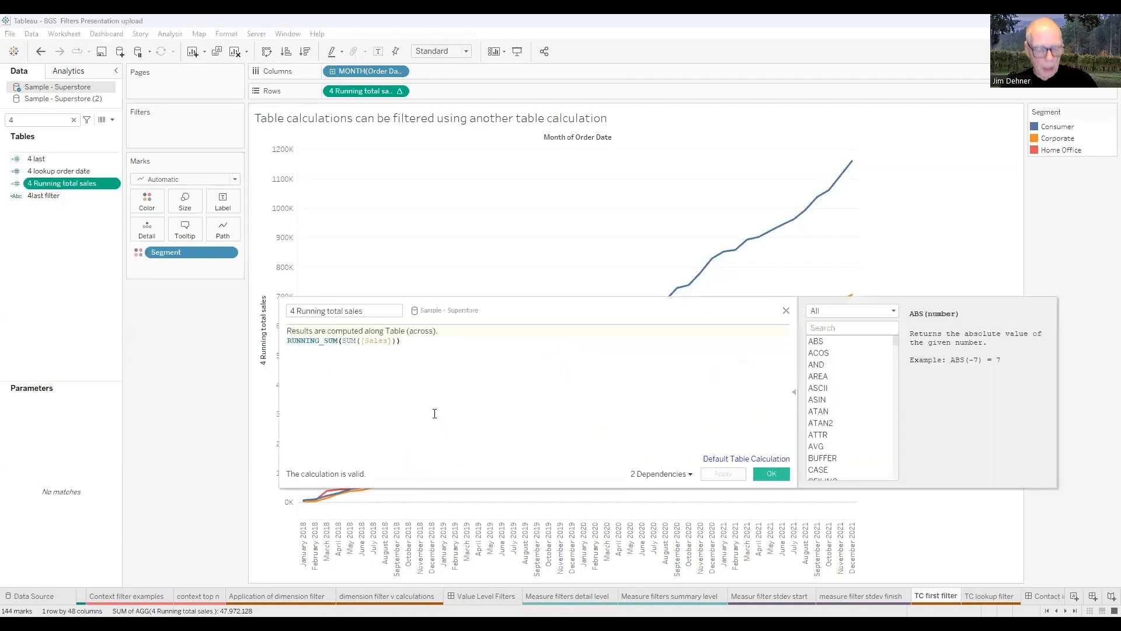
scroll(445, 407, "up", 5)
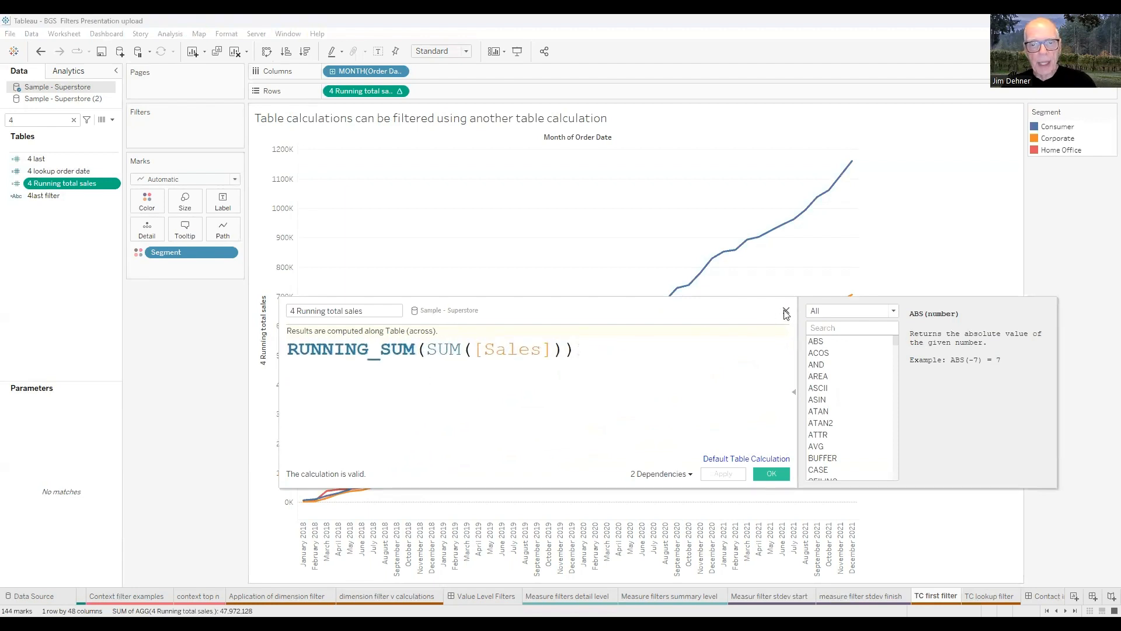
left_click(786, 311)
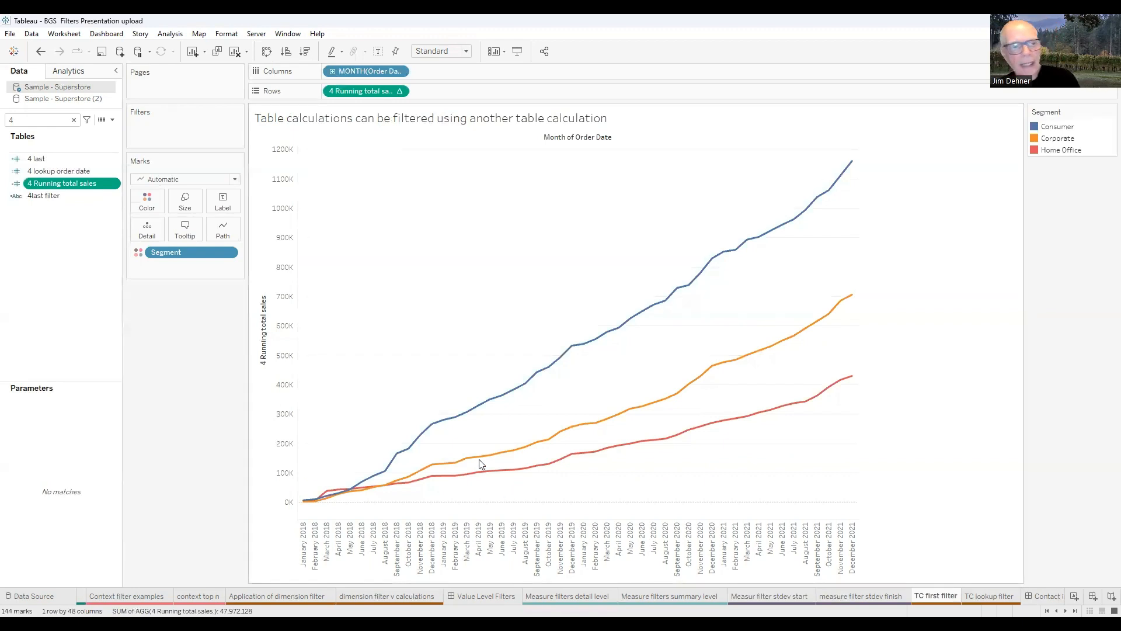
Add a YEAR(Order Date) filter keeping only 2021, then remove it to restore 2018–2021.
left_click(74, 120)
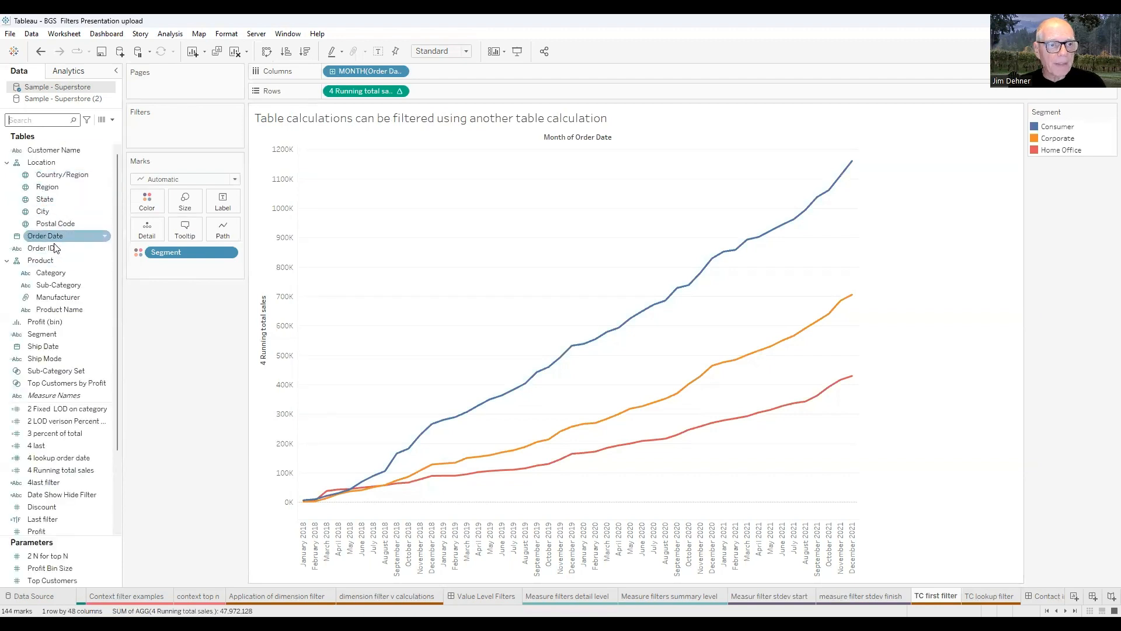
left_click(40, 236)
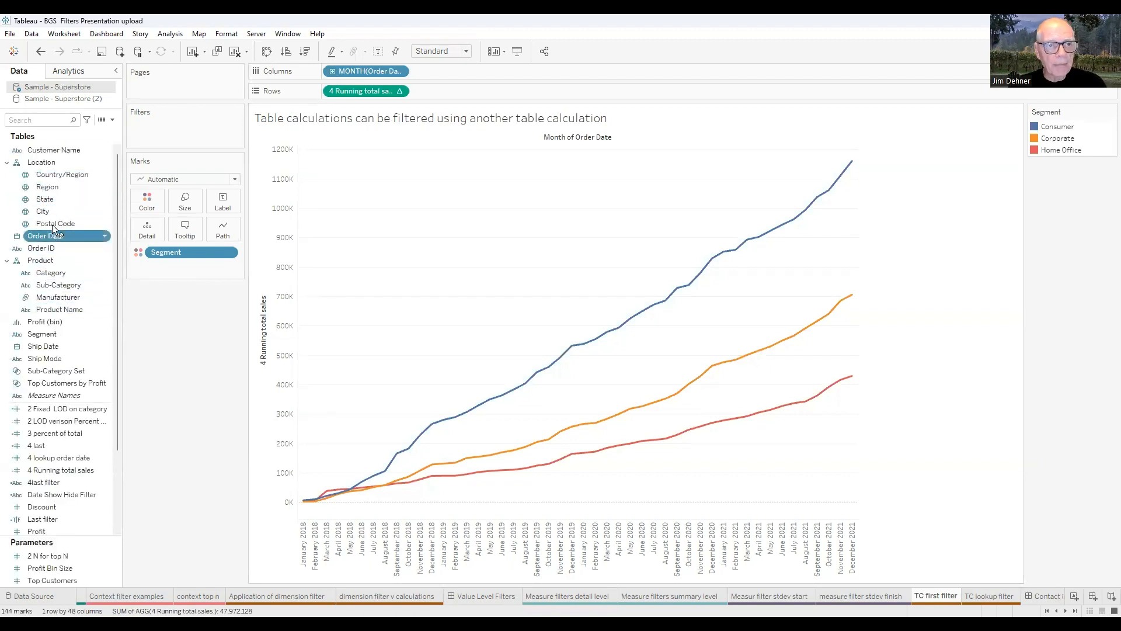
left_click_drag(159, 128, 161, 129)
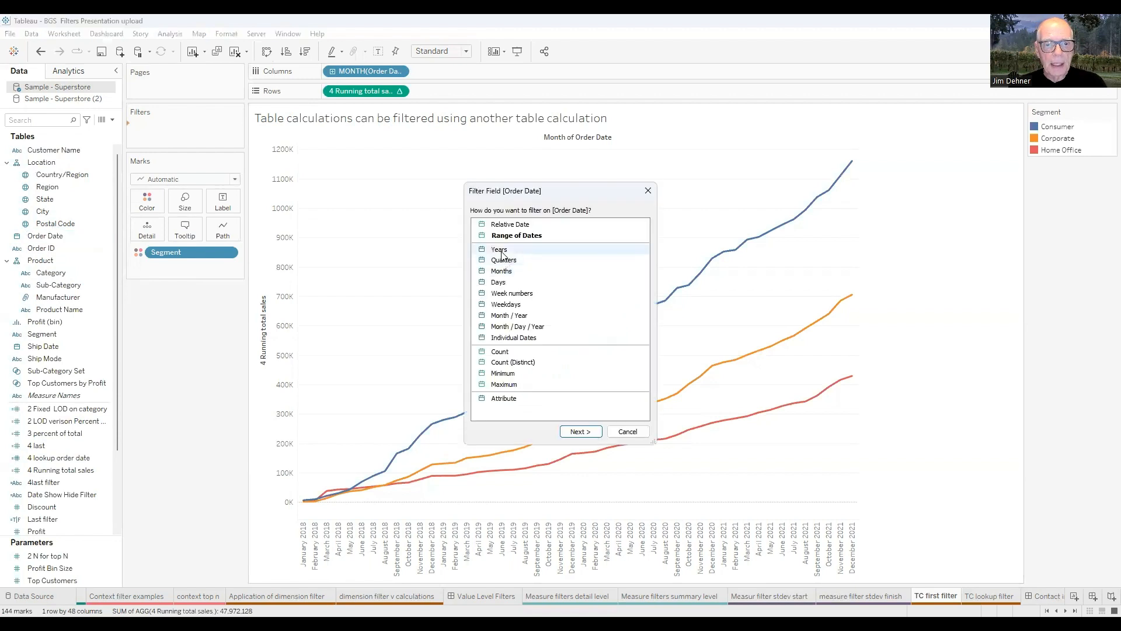
left_click(501, 250)
left_click(580, 432)
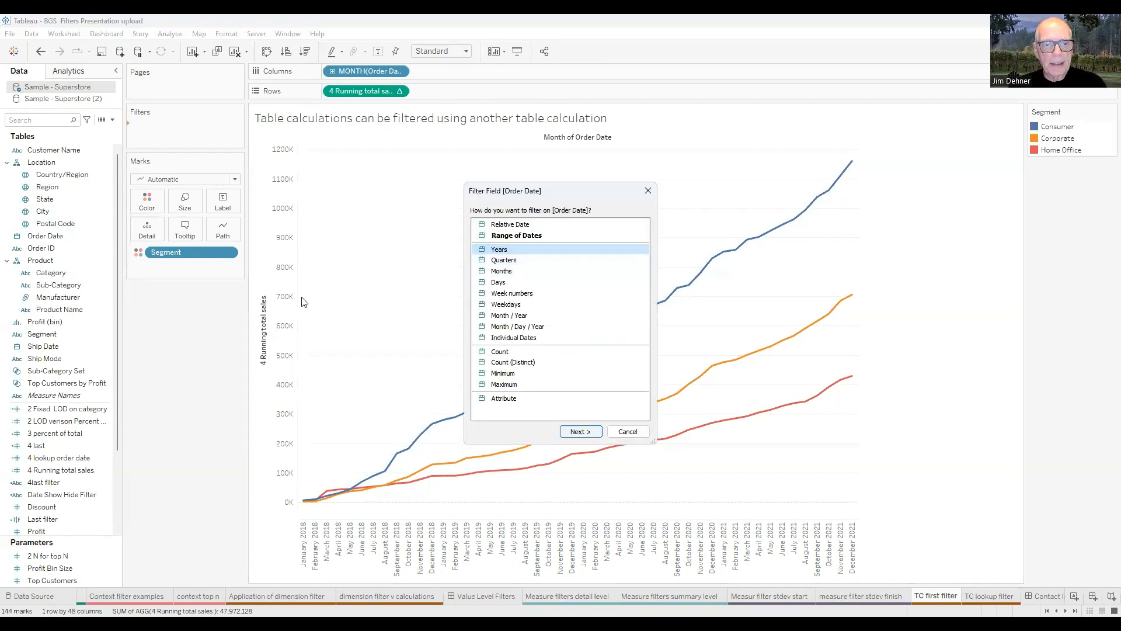
left_click(450, 259)
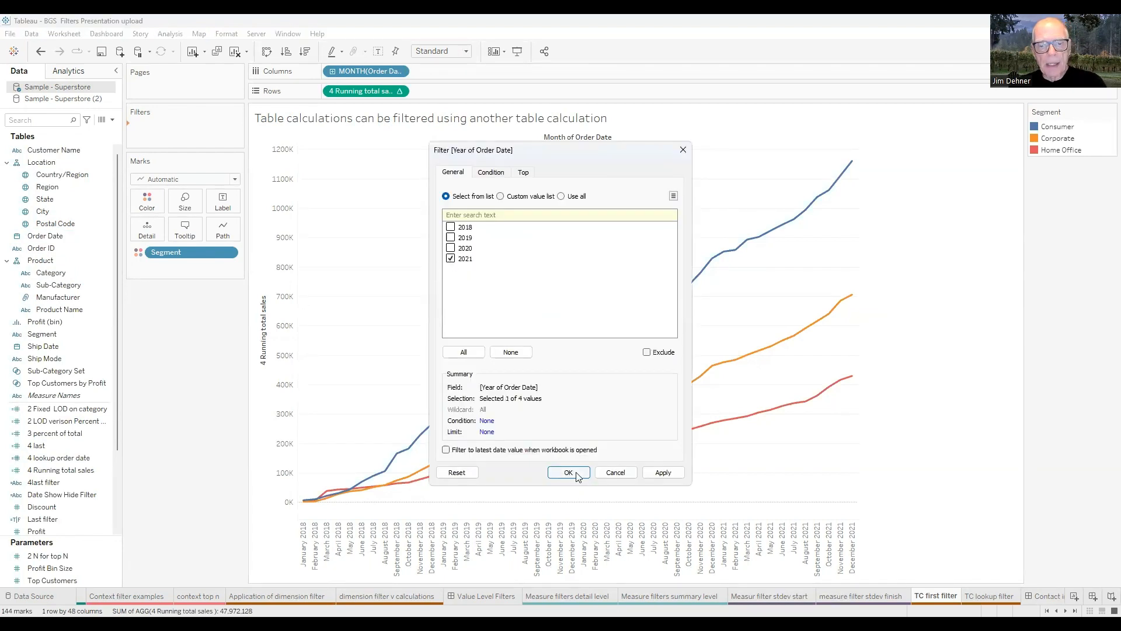
key("Return")
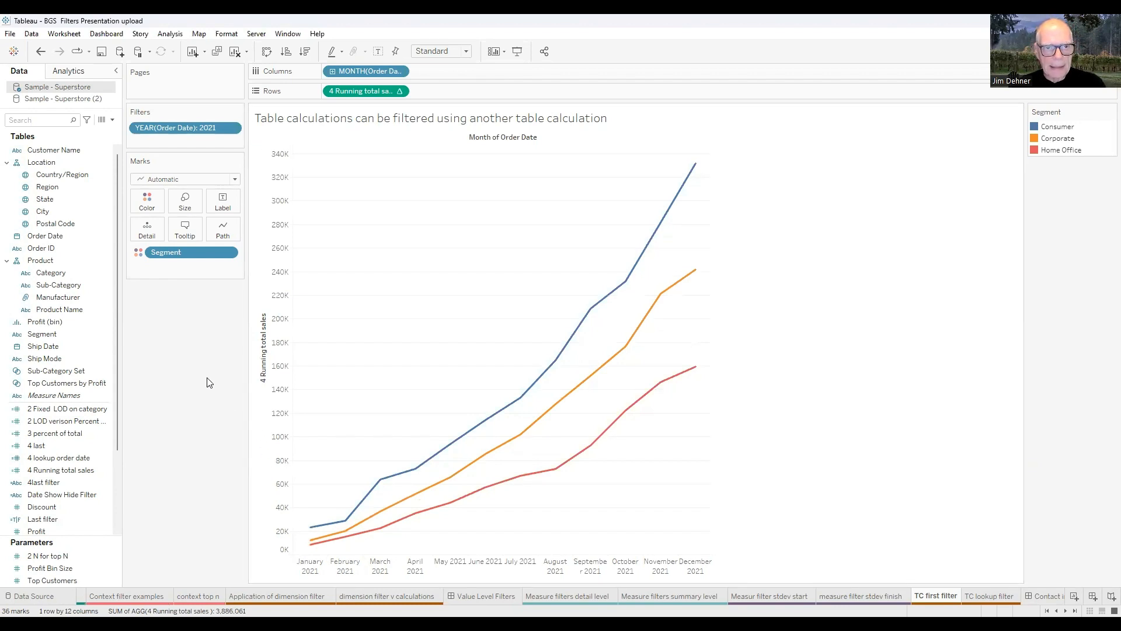
left_click_drag(177, 138, 180, 361)
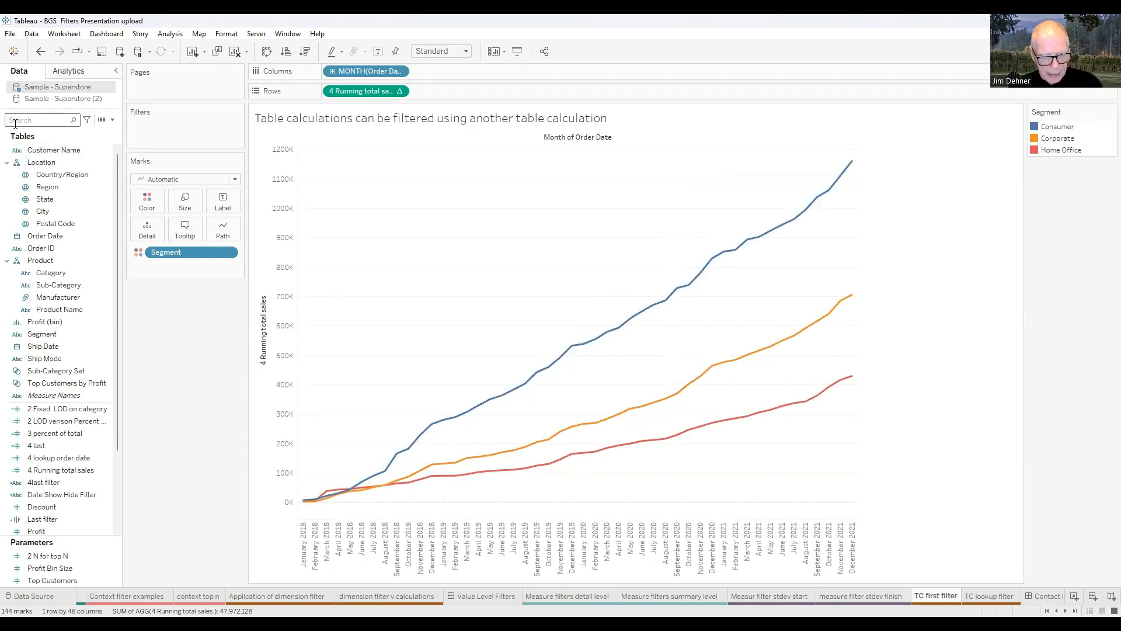
Search the Data pane for '4' to list 4 last, 4 lookup order date and 4 Running total sales.
left_click(15, 120)
type("4")
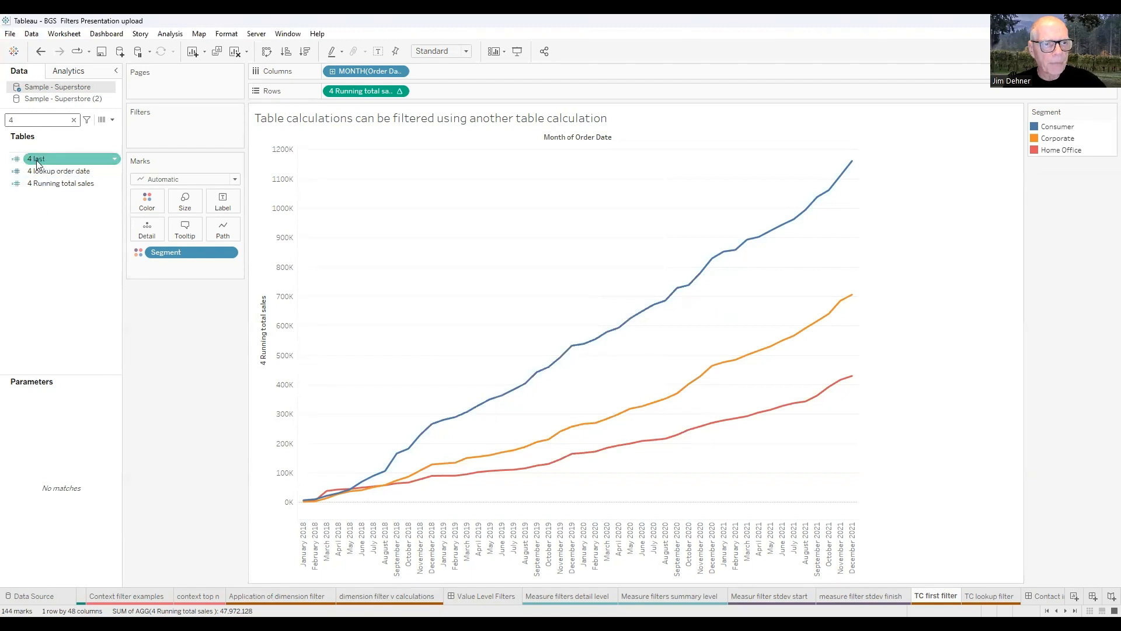
Label the running-total line points with 4 last and review its LAST() formula.
left_click_drag(36, 162, 231, 202)
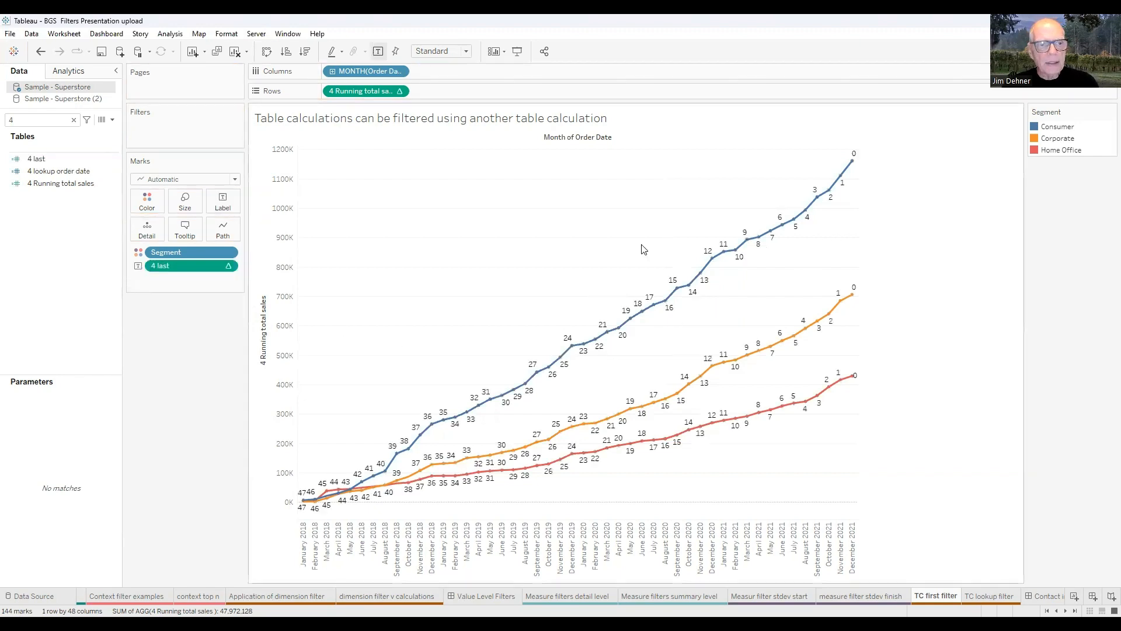
right_click(45, 163)
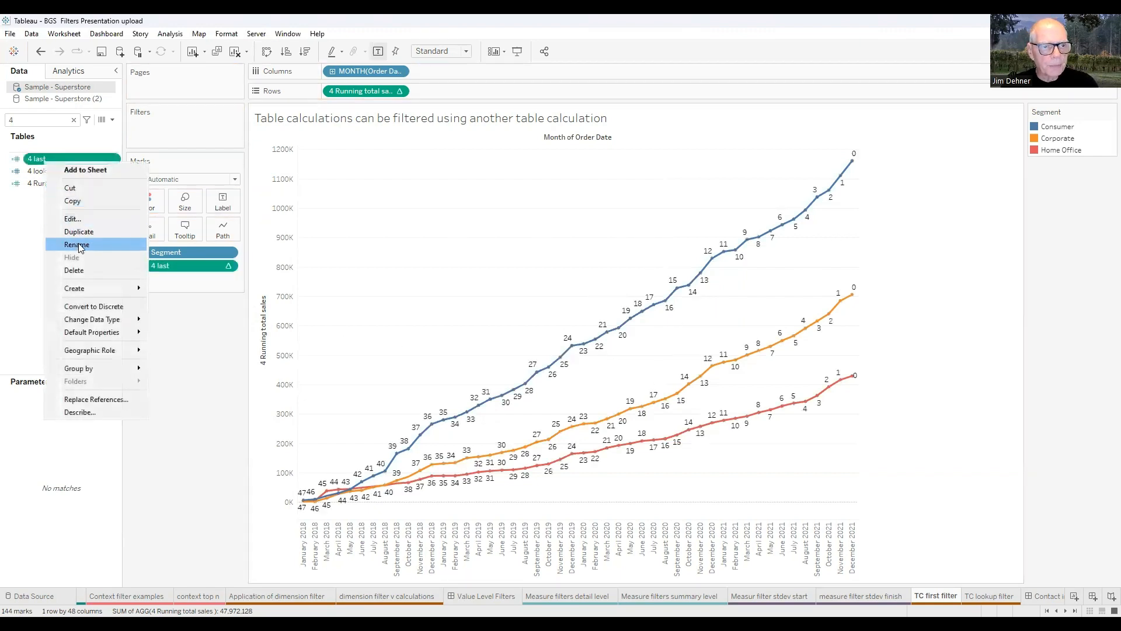
left_click(71, 221)
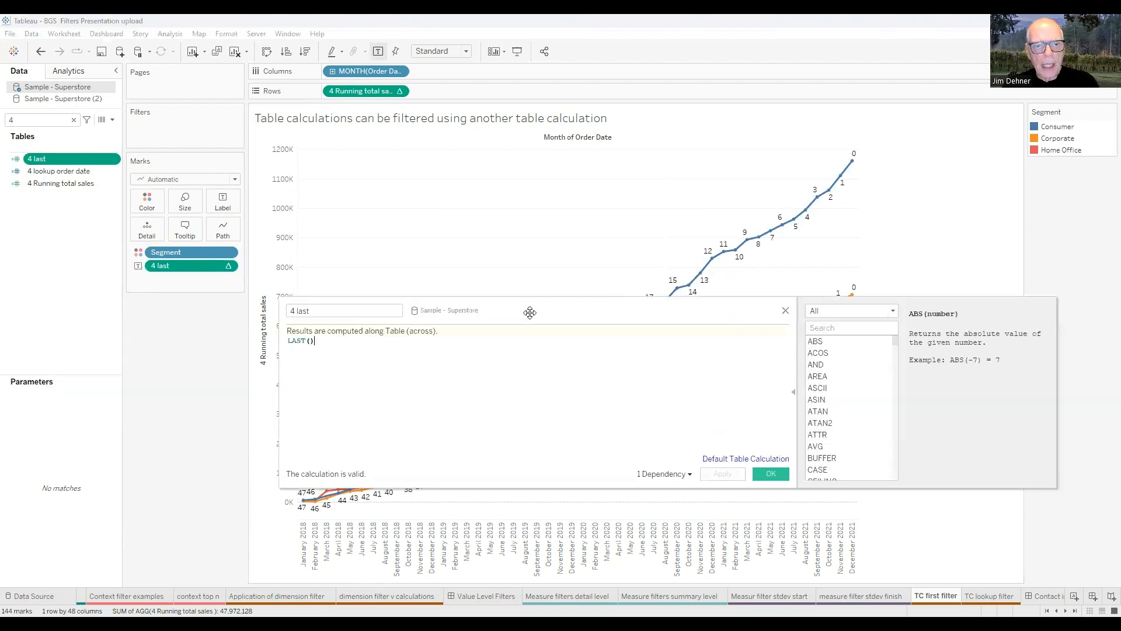
left_click_drag(531, 314, 642, 353)
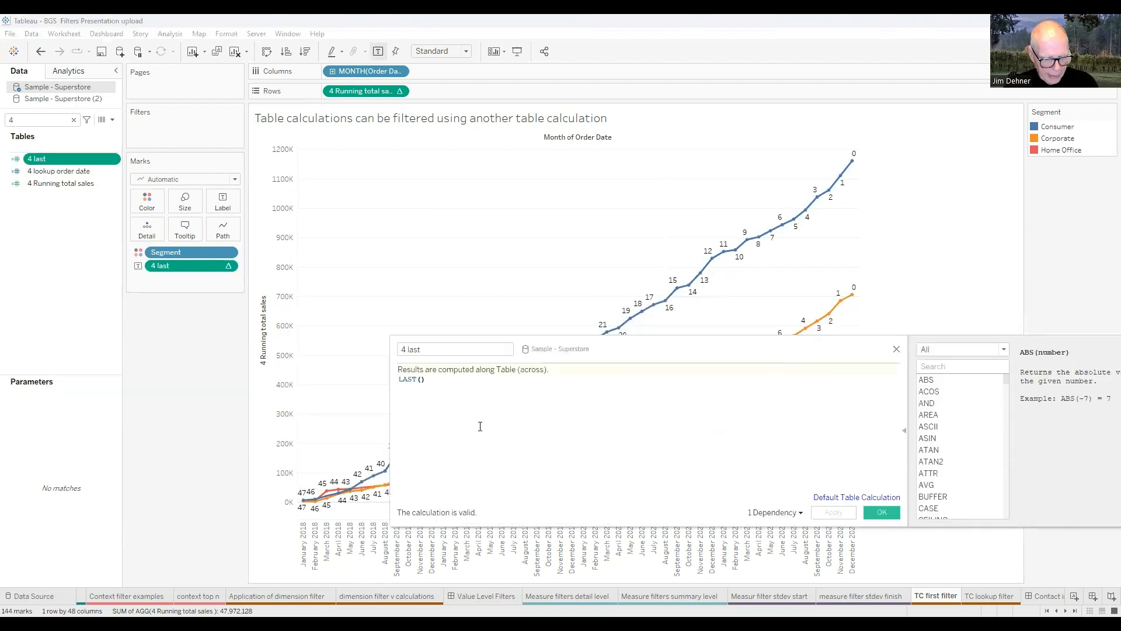
scroll(481, 426, "up", 2, "ctrl")
scroll(481, 426, "up", 3, "ctrl")
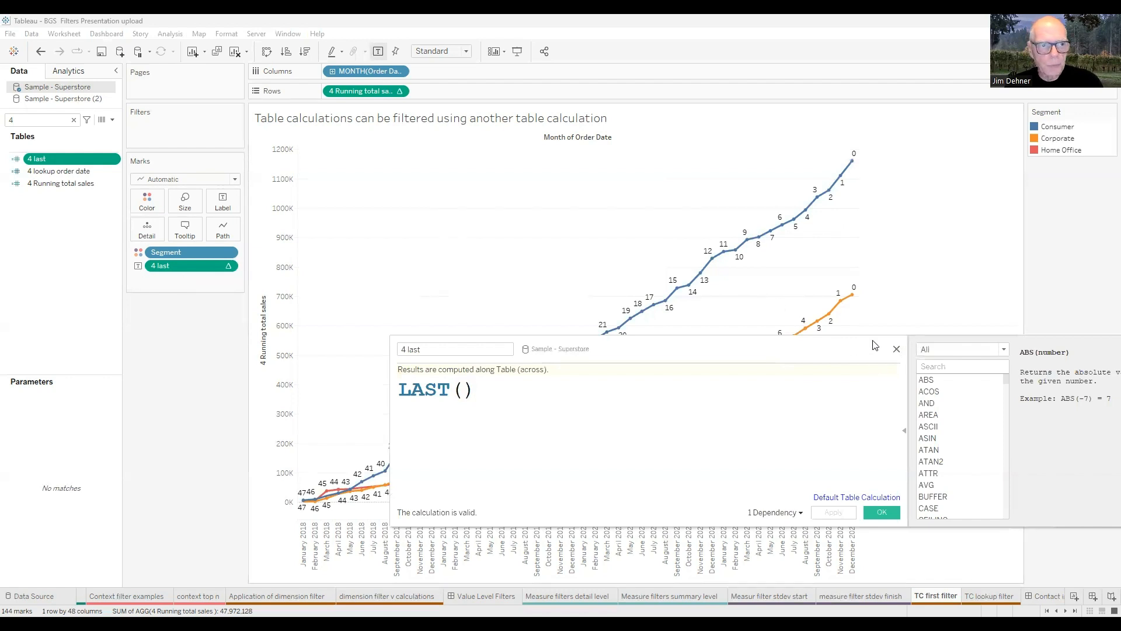
left_click(897, 349)
Re-enter '4' in the field search and select the 4last filter field.
left_click(33, 120)
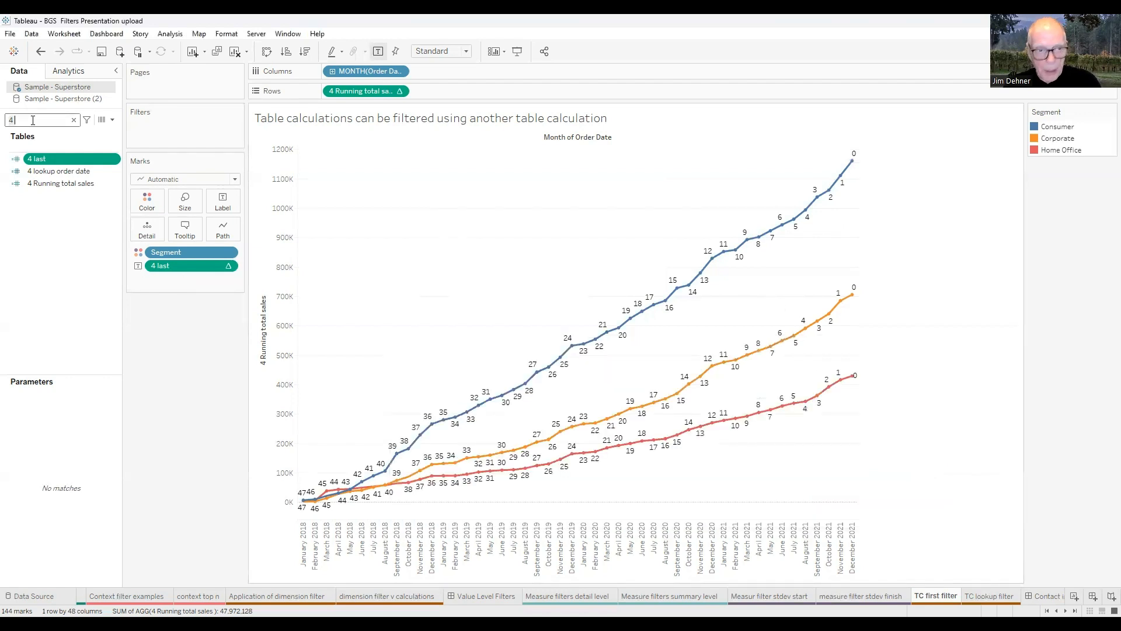
key("BackSpace")
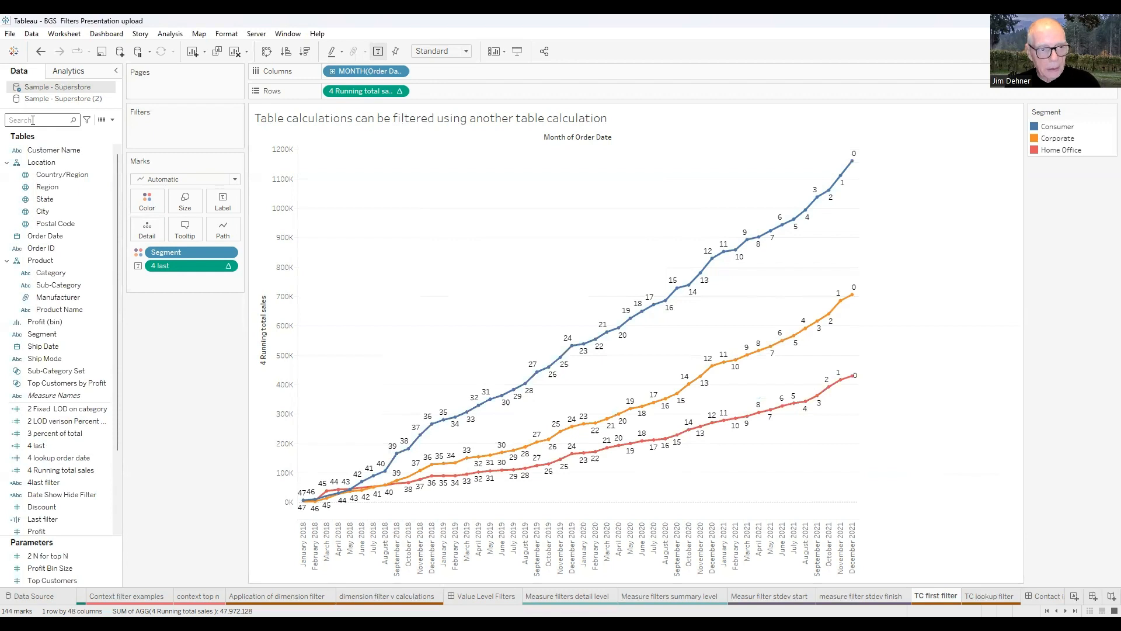
type("4")
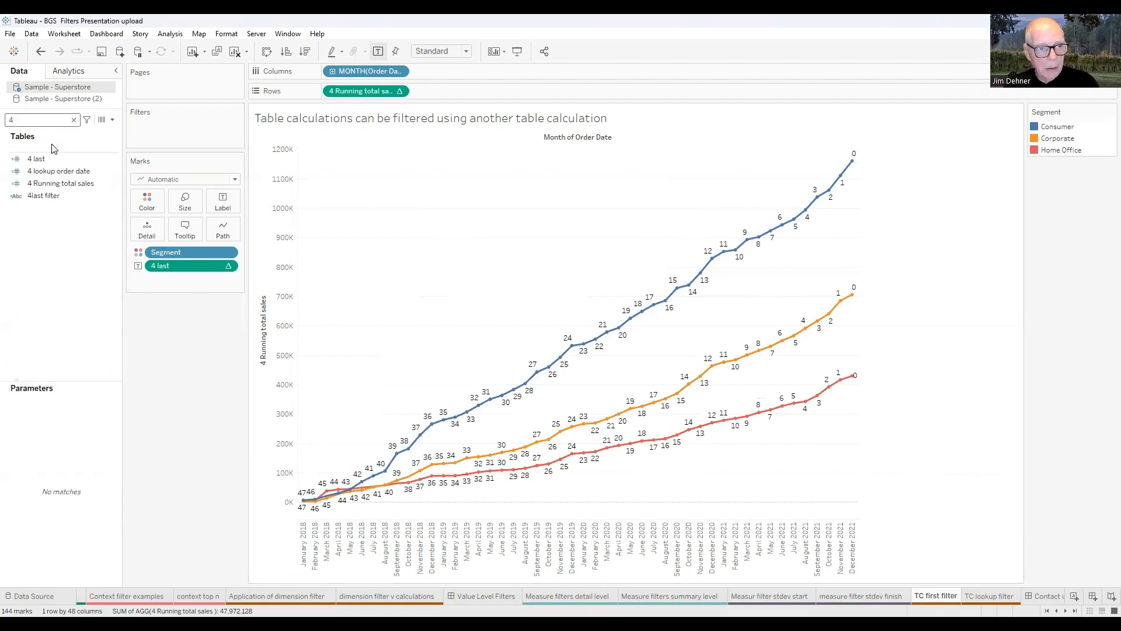
left_click(54, 197)
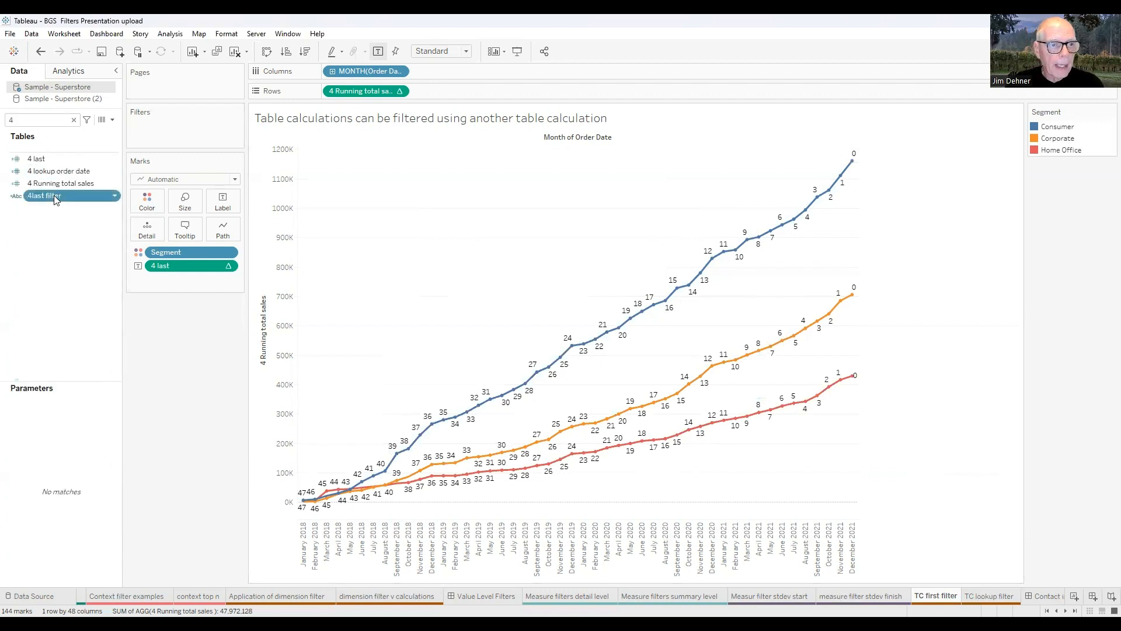
right_click(55, 197)
left_click(82, 254)
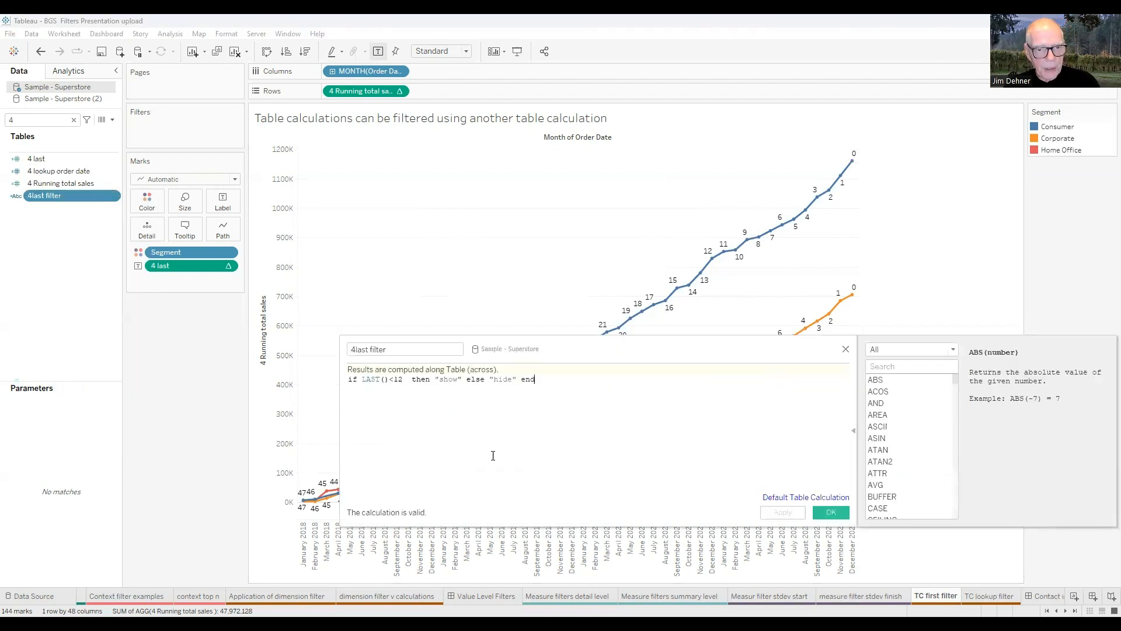
scroll(486, 458, "up", 4)
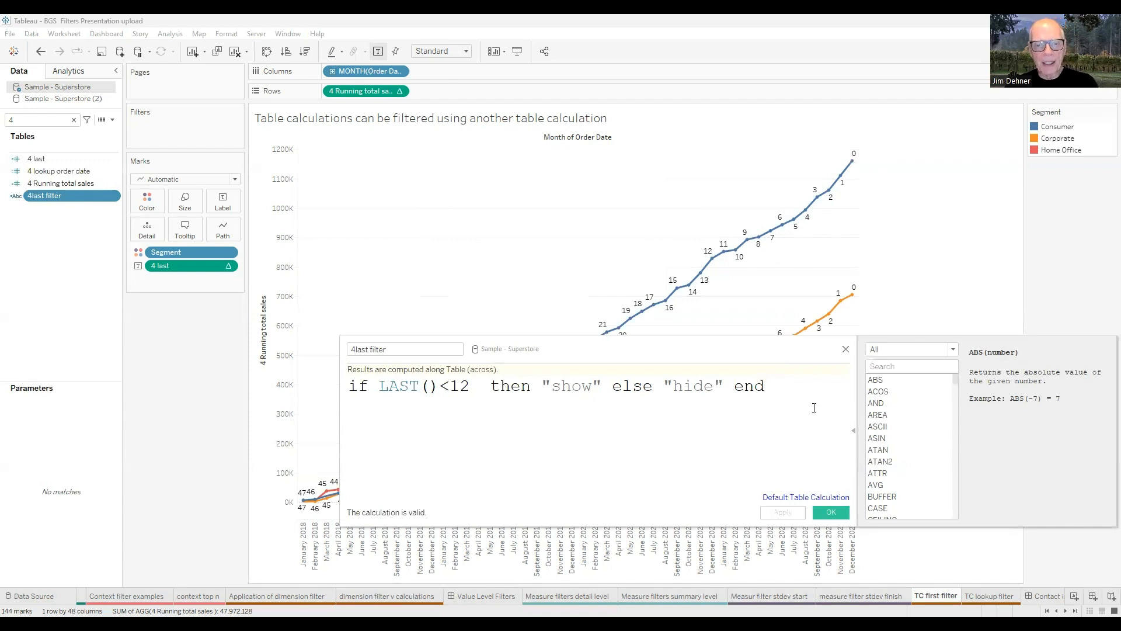
left_click(847, 350)
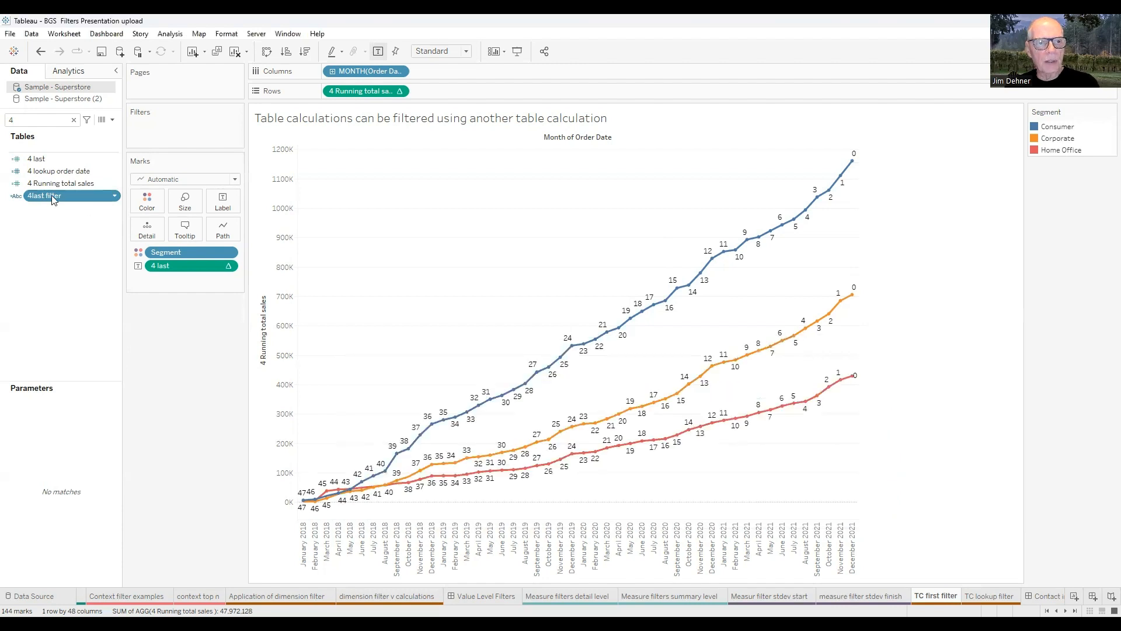
left_click_drag(52, 199, 157, 126)
Keep only 'show' in the 4last filter to limit the chart to the last 12 months, then go to TC lookup filter.
left_click(450, 244)
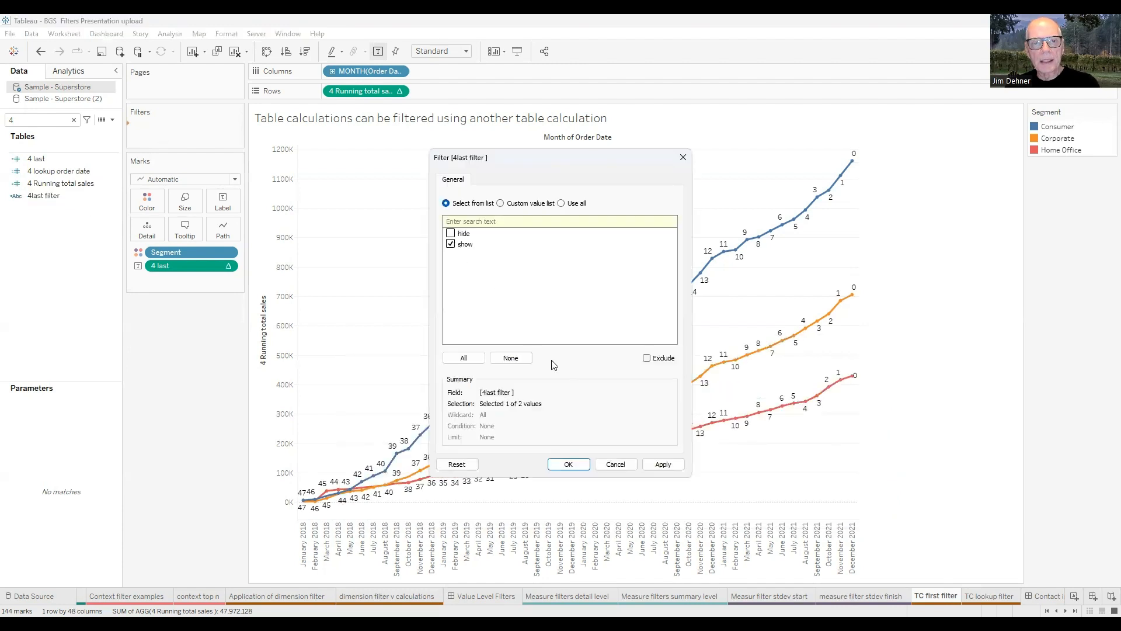
left_click(568, 464)
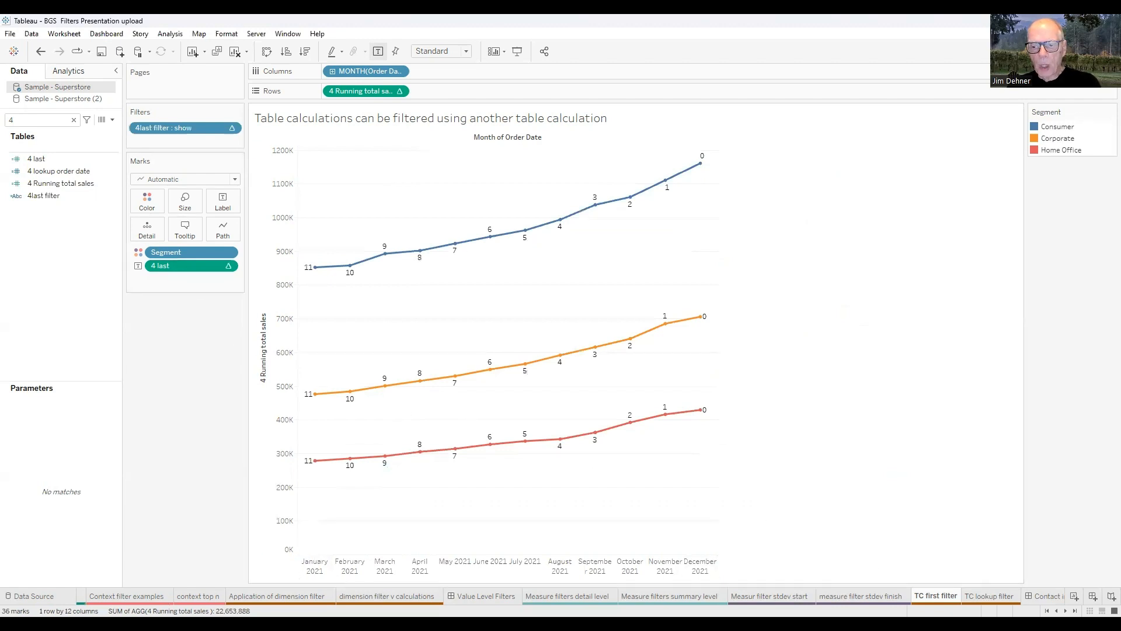
left_click(990, 595)
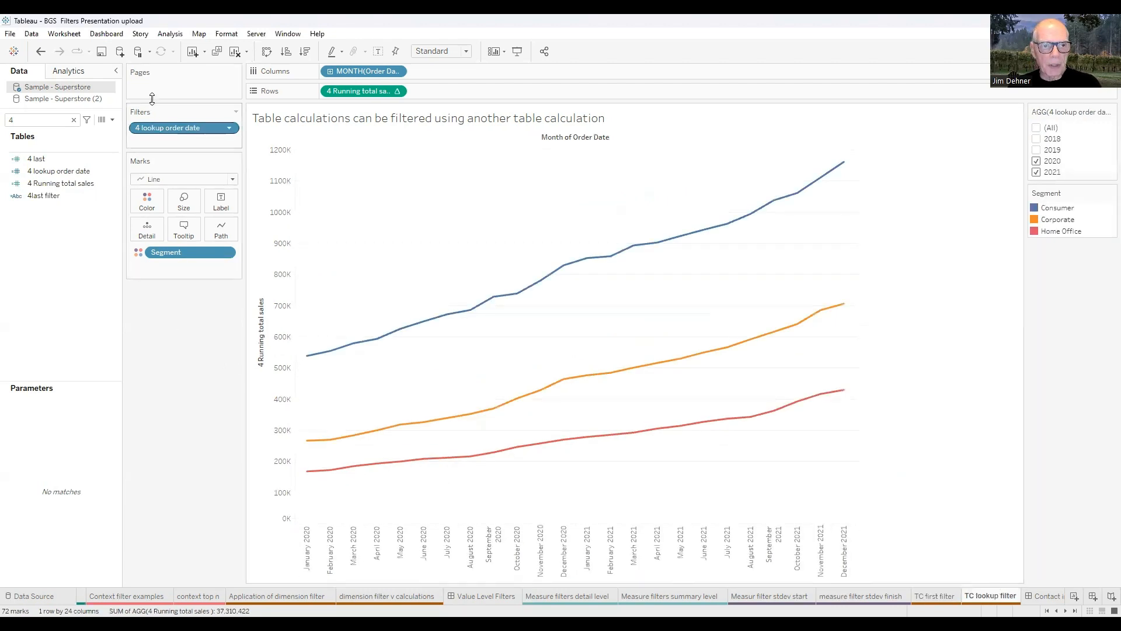
Remove the 4 lookup order date filter and review its lookup(attr(year([Order Date])),0) formula.
left_click_drag(161, 128, 705, 346)
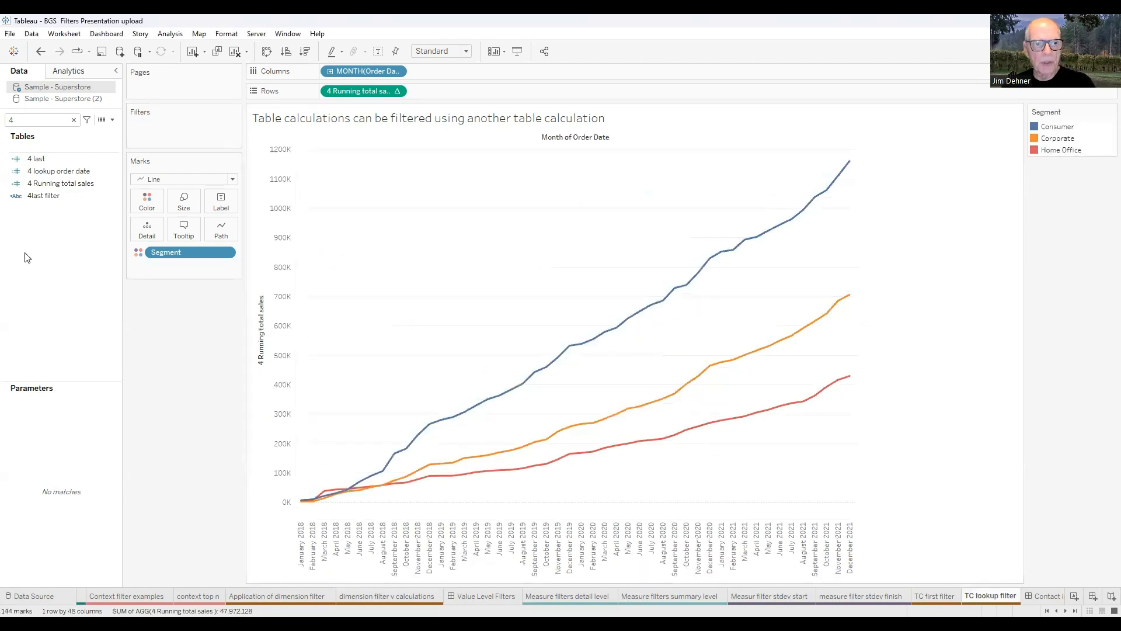
right_click(66, 173)
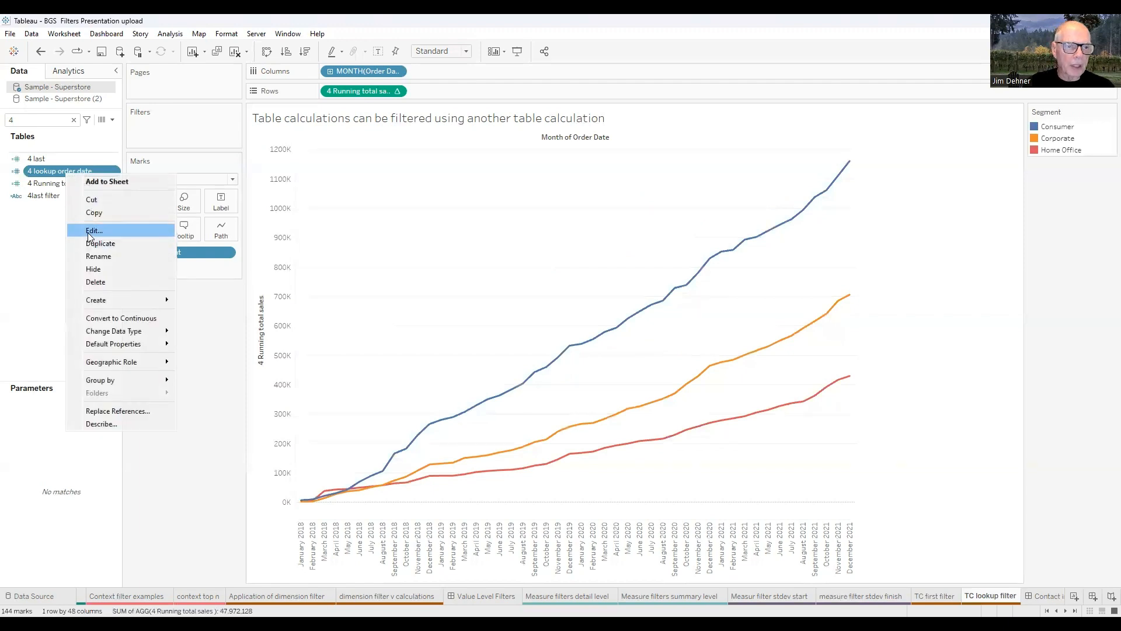
left_click(89, 231)
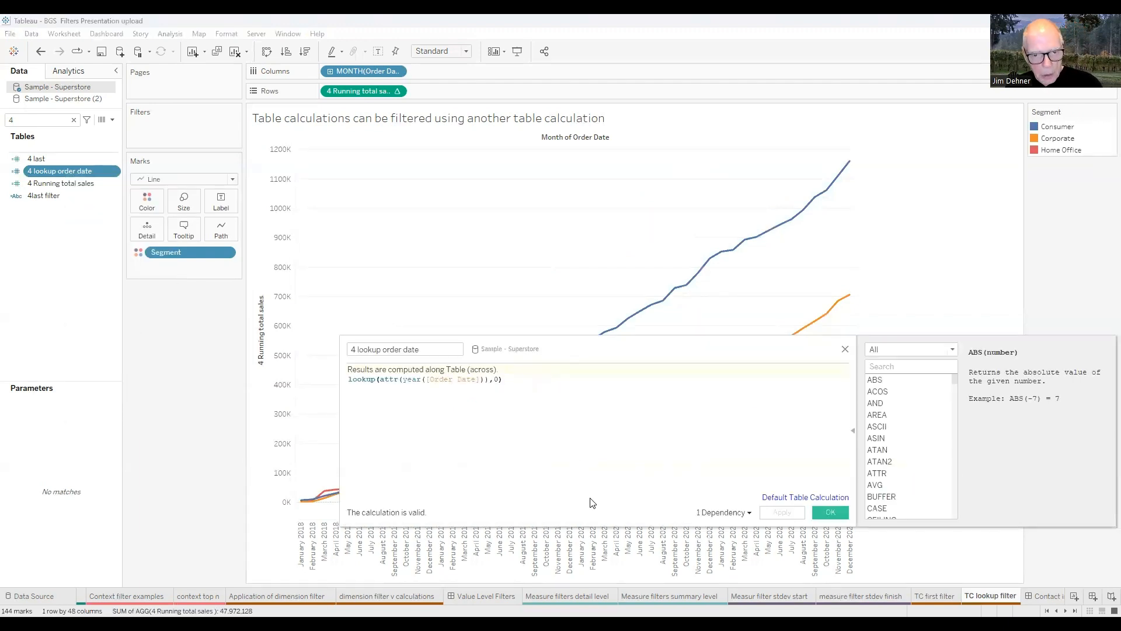
scroll(570, 464, "up", 5, "ctrl")
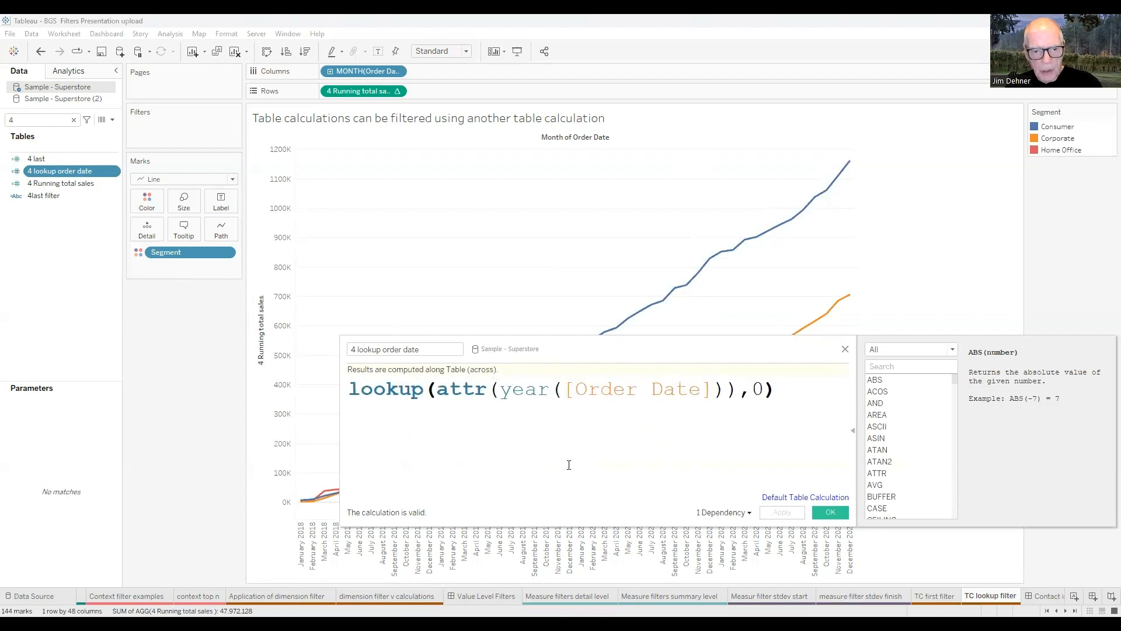
left_click(397, 390)
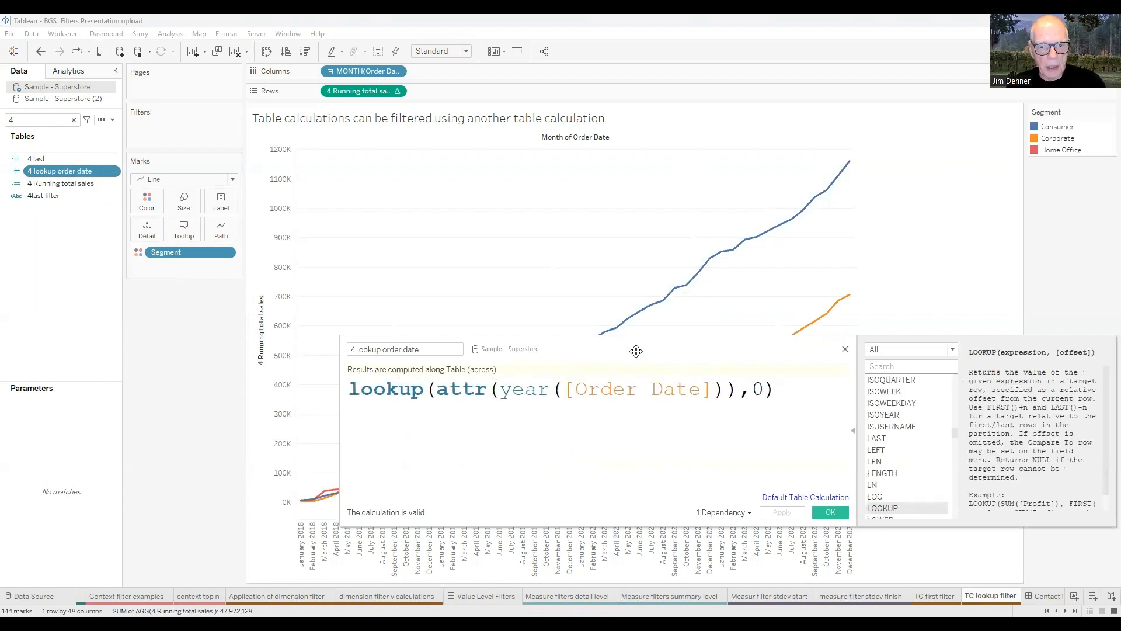
left_click_drag(633, 351, 524, 321)
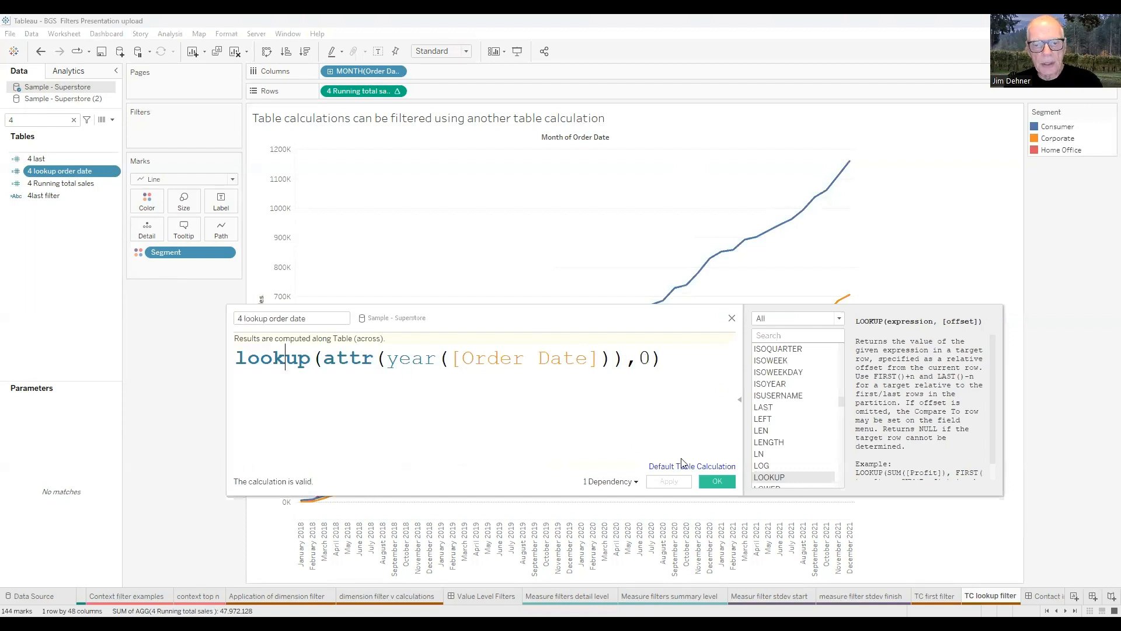
left_click(717, 481)
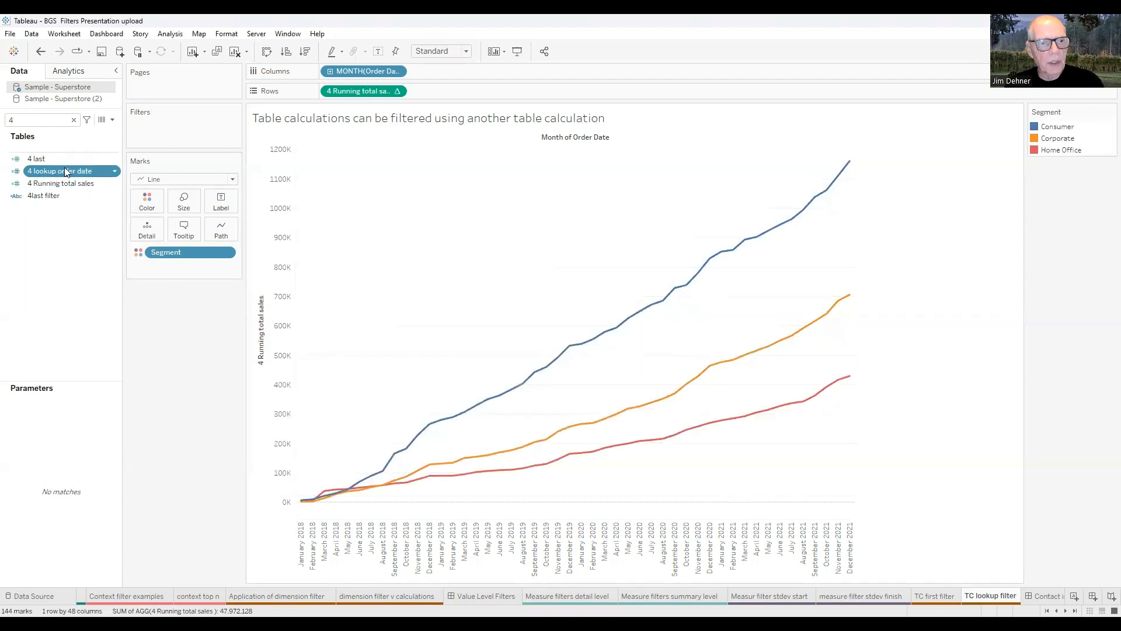
Add 4 lookup order date as a sheet filter with All years, 2018–2021, selected.
left_click_drag(66, 171, 173, 124)
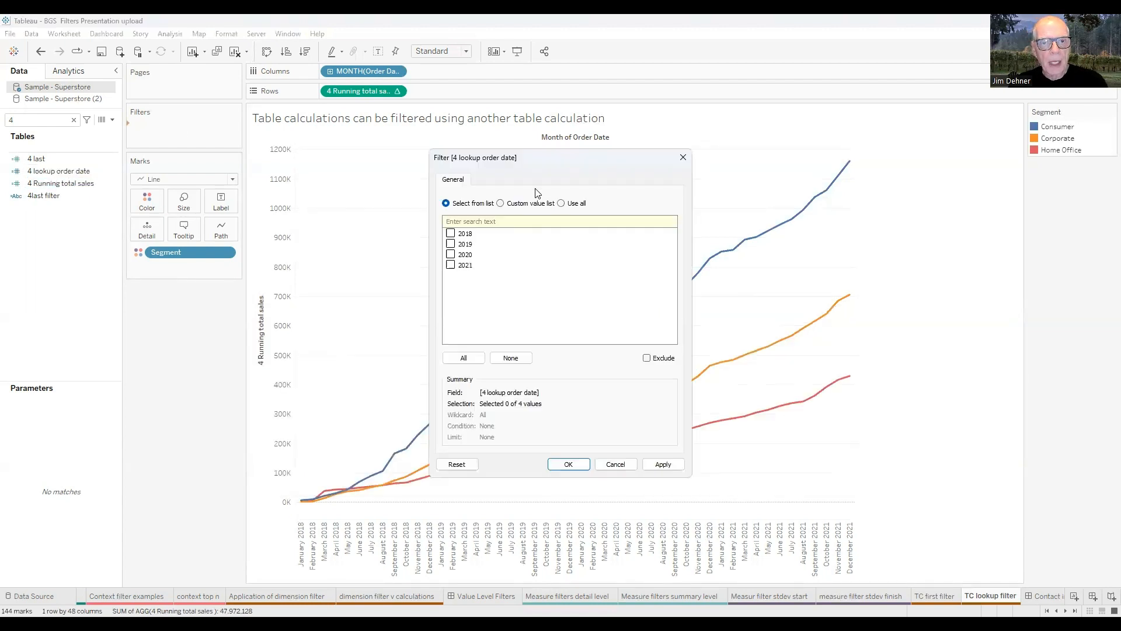
left_click(464, 357)
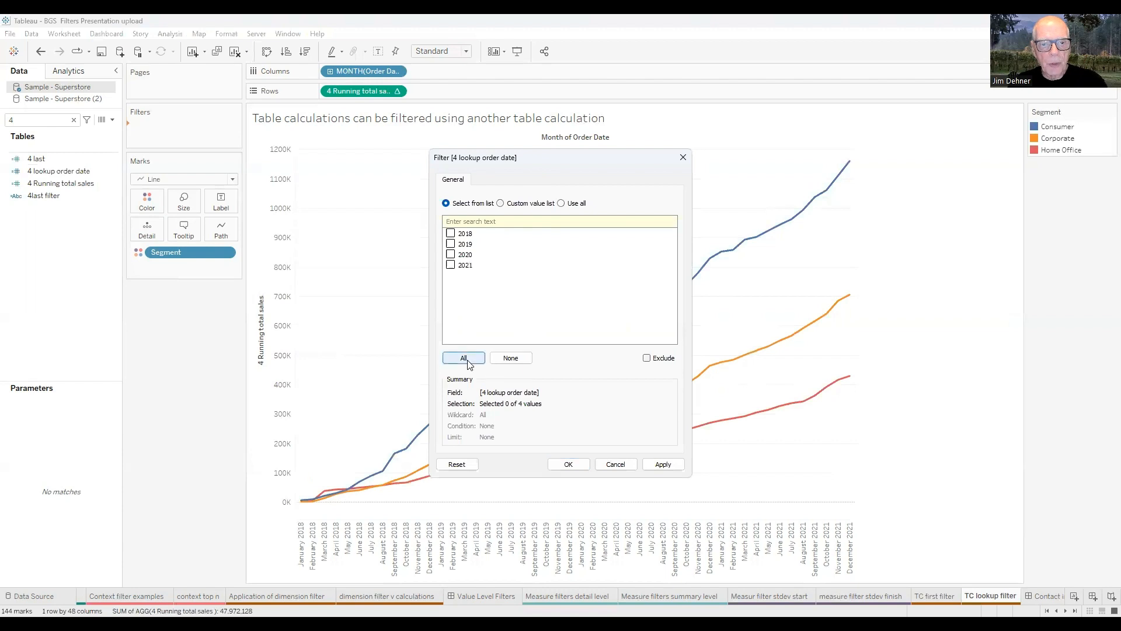
left_click(569, 464)
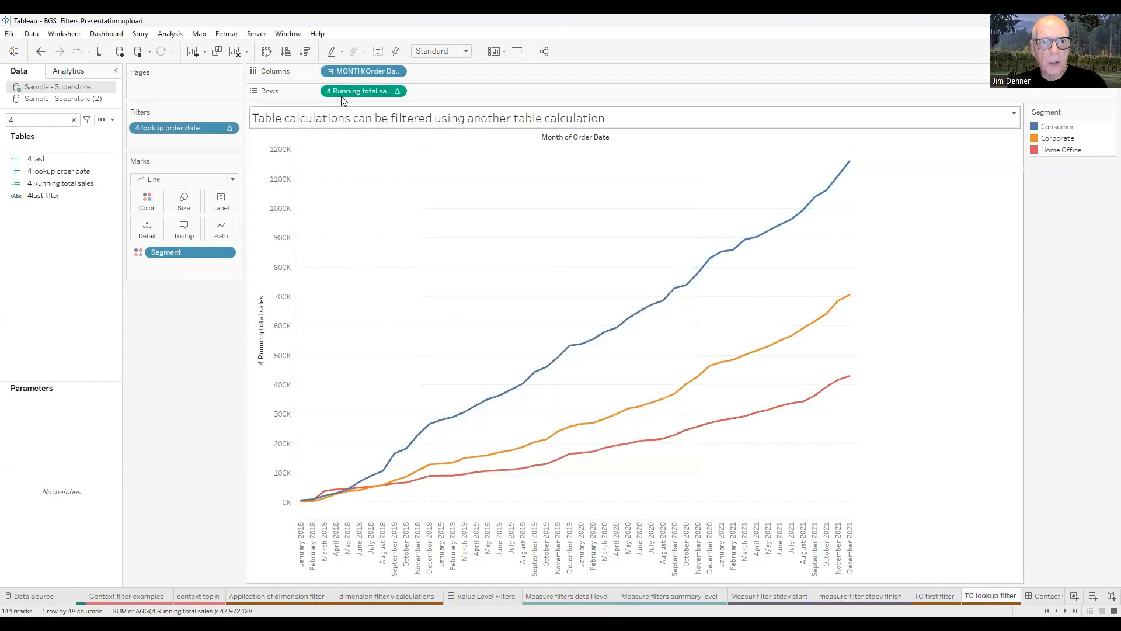
Show the year filter as a list, leave only 2021 checked, then open the Contact information dashboard.
right_click(190, 129)
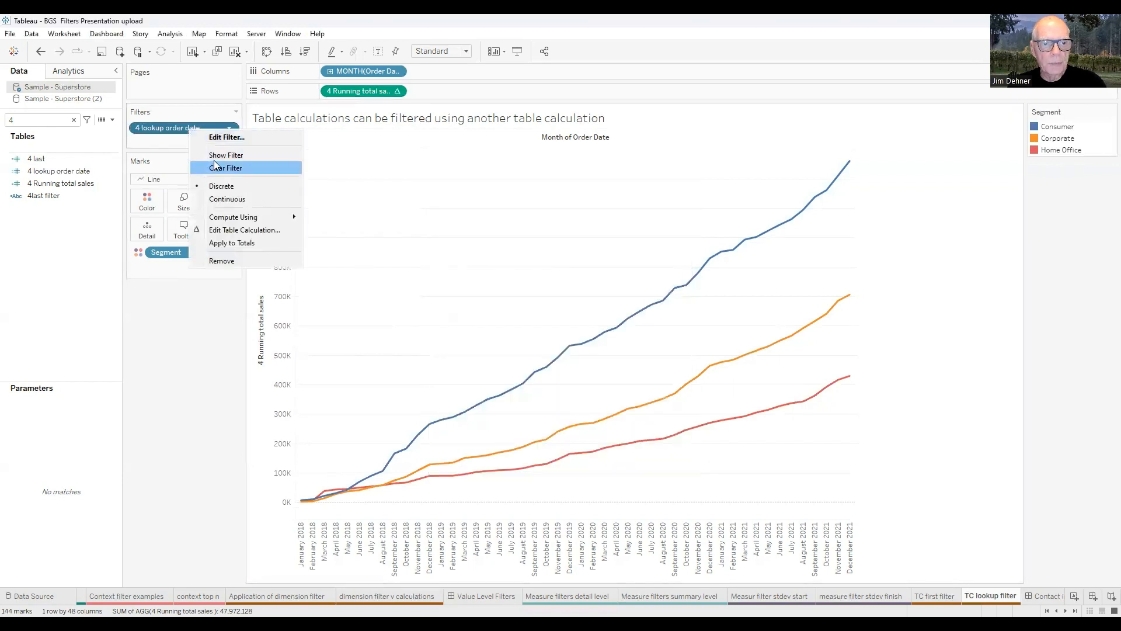
left_click(215, 156)
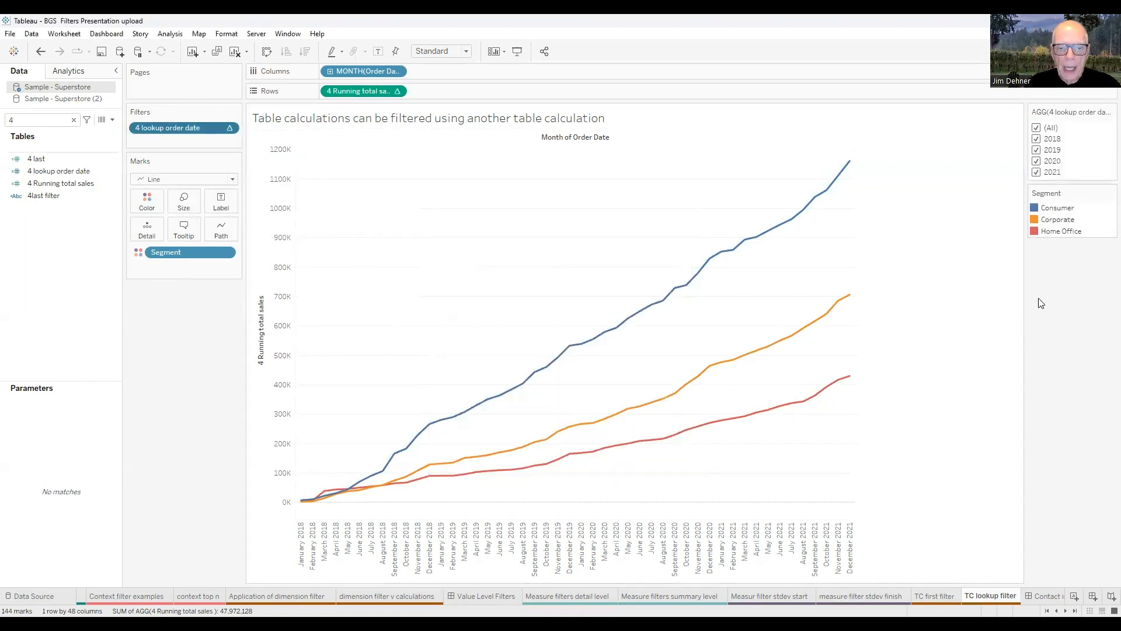
left_click(1038, 139)
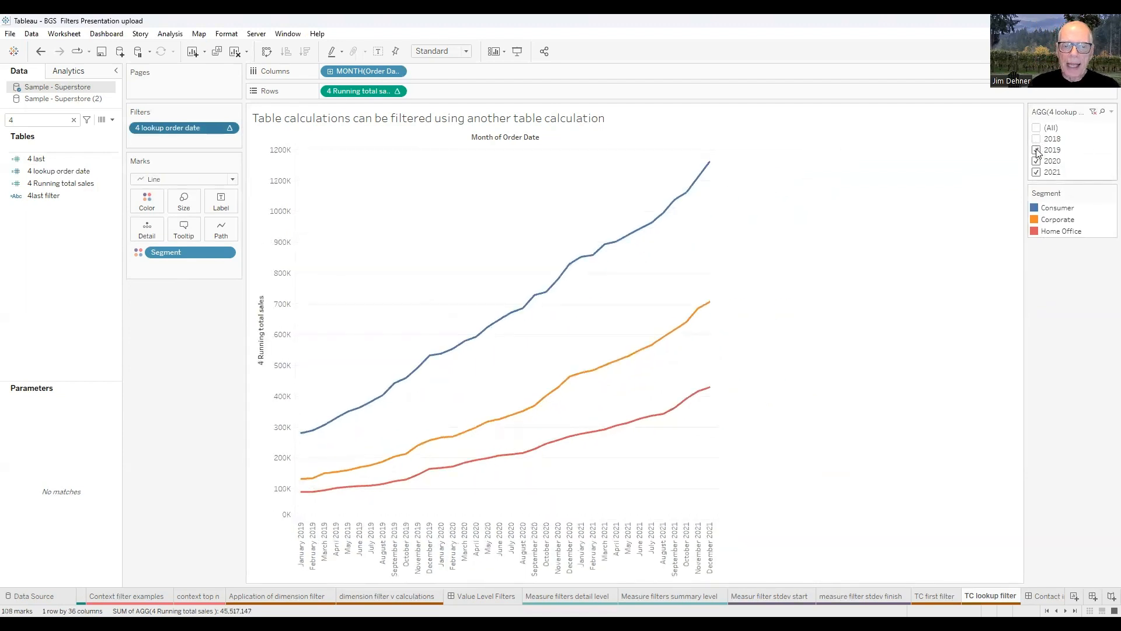
left_click(1037, 151)
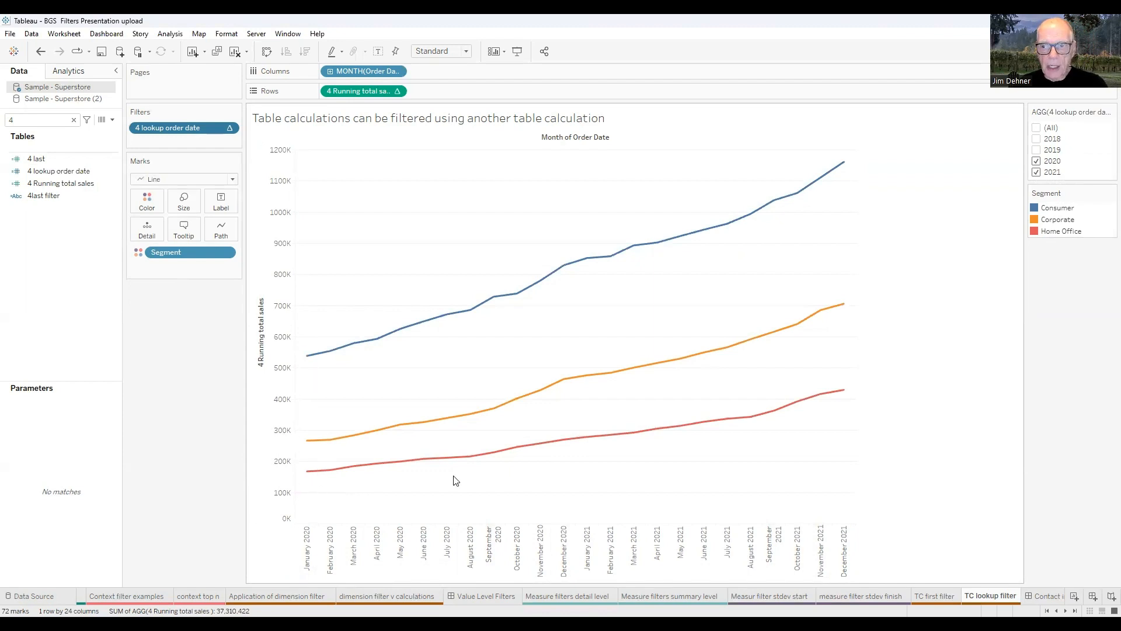
left_click(1037, 128)
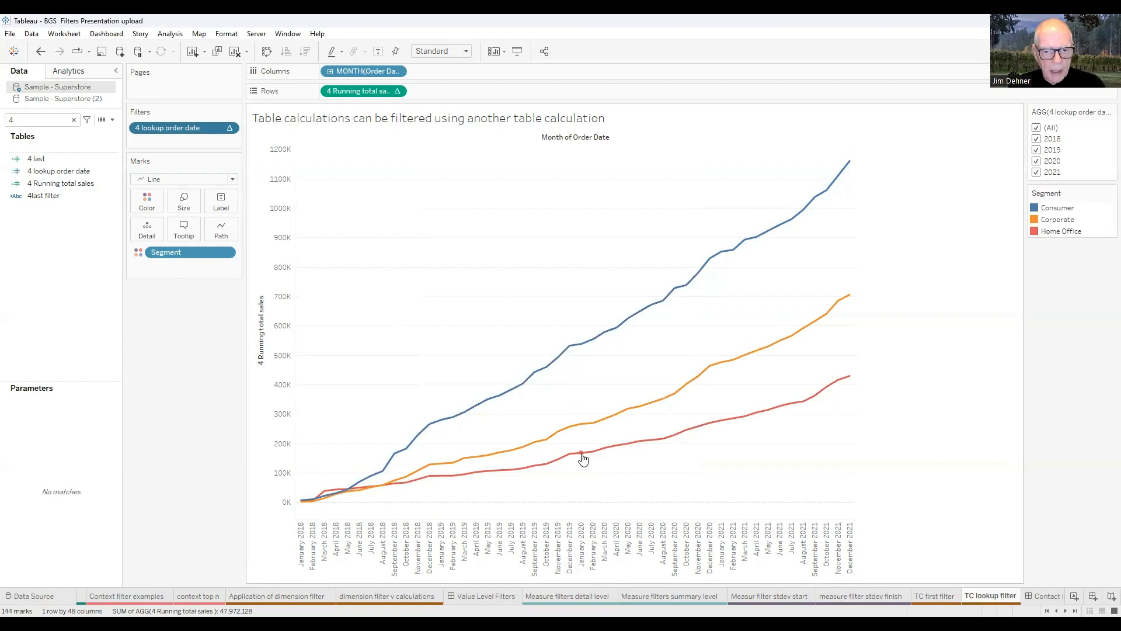
left_click(1036, 139)
left_click(1037, 150)
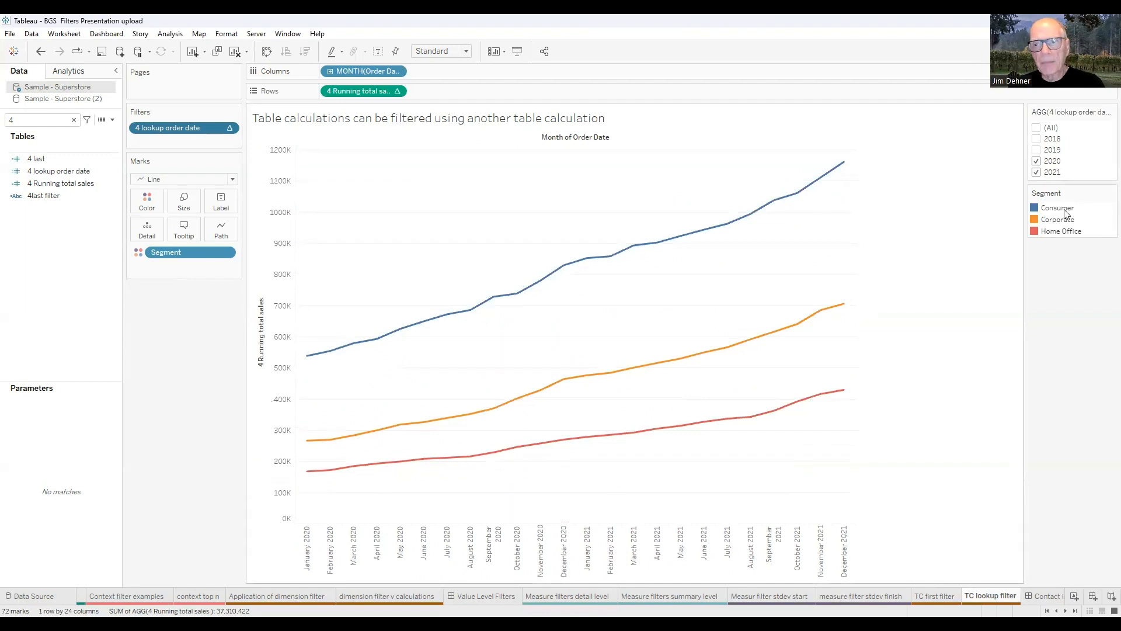
left_click(1036, 161)
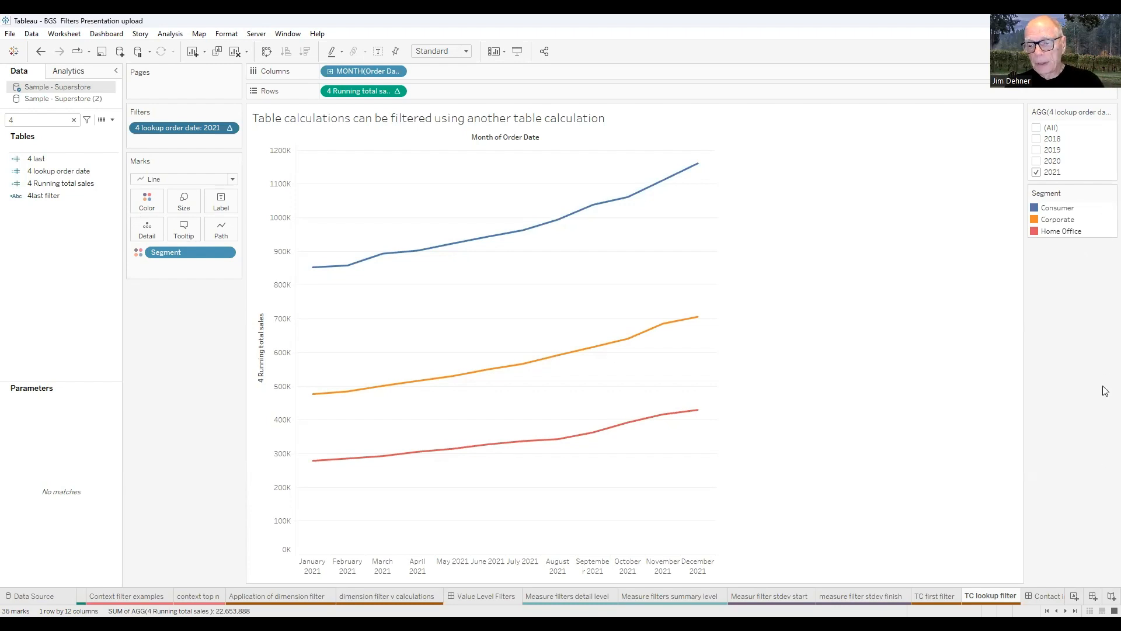
left_click(1045, 595)
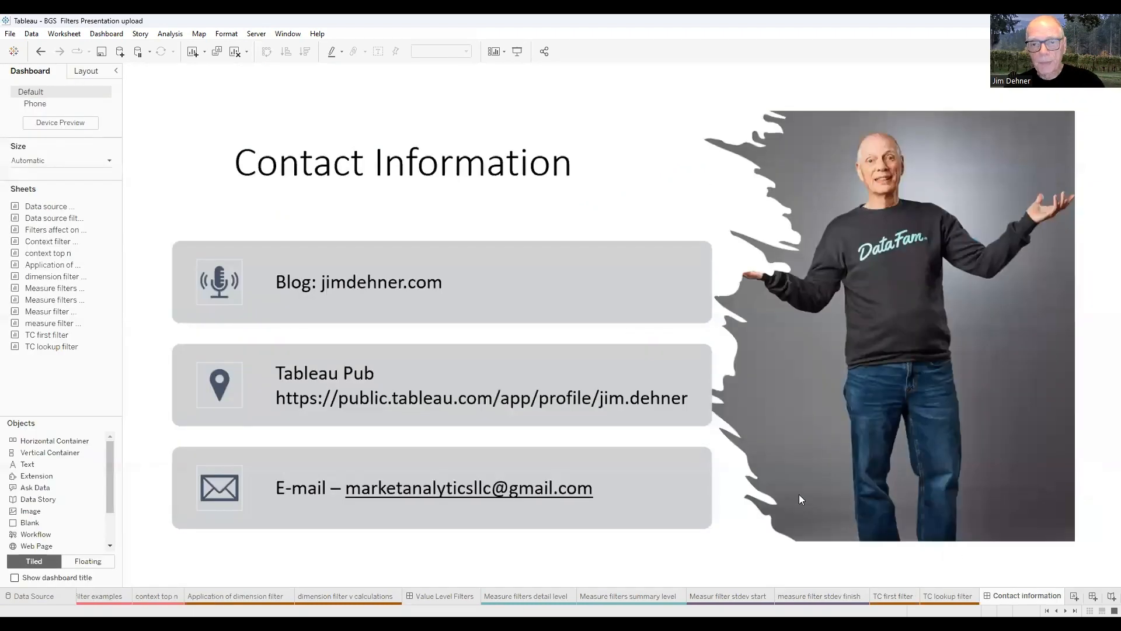